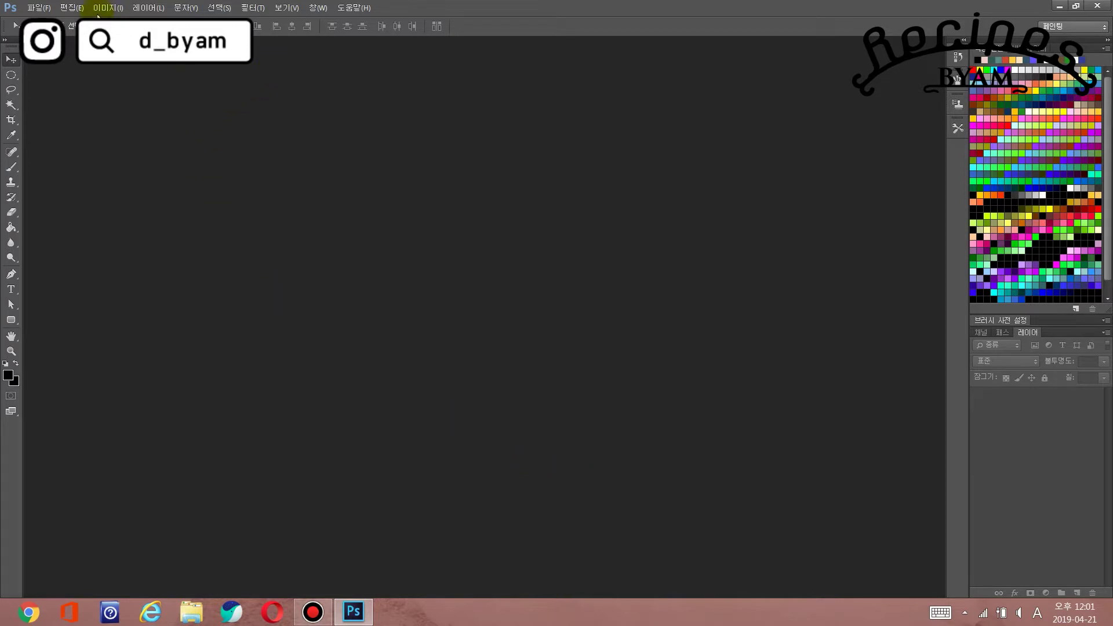
# Step: Create a new blank white 1920 × 1080 px document with the default settings
pyautogui.click(44, 9)
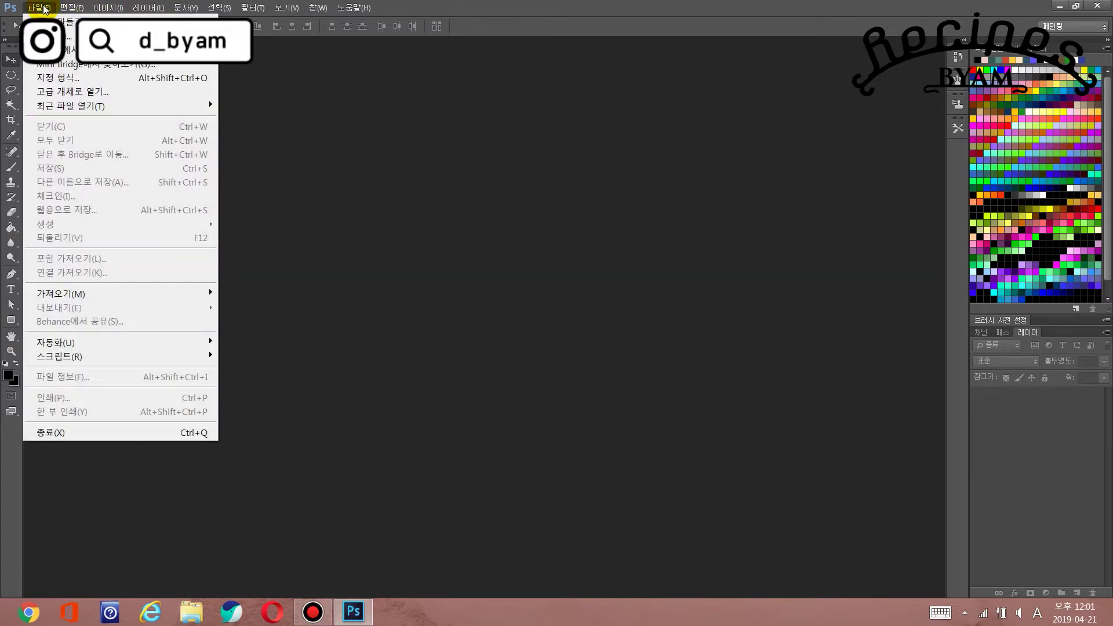
pyautogui.click(43, 21)
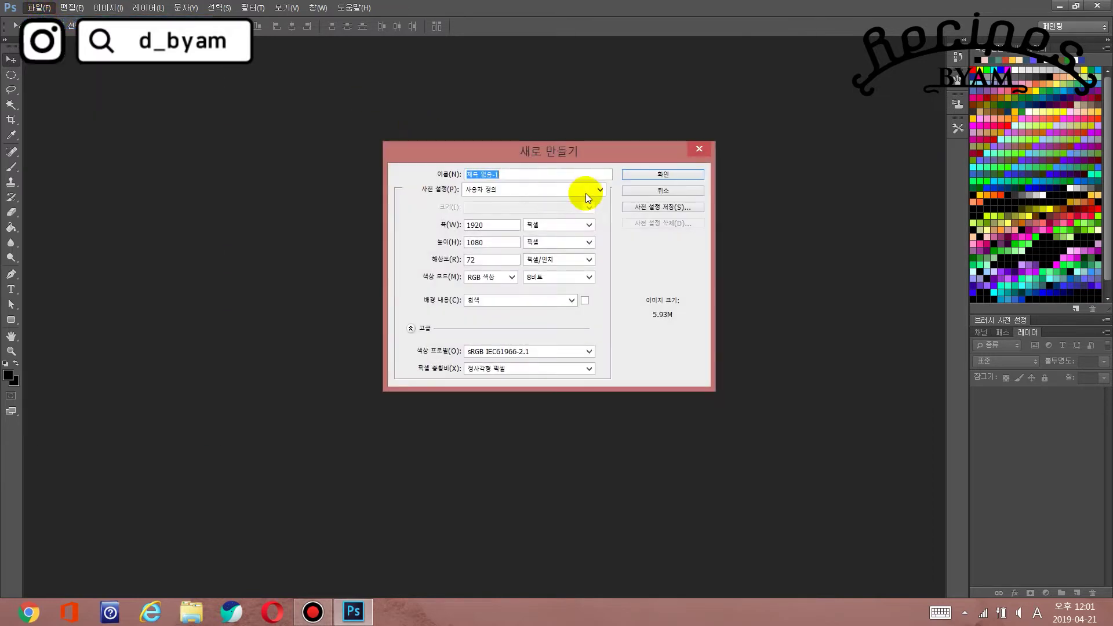
pyautogui.click(660, 174)
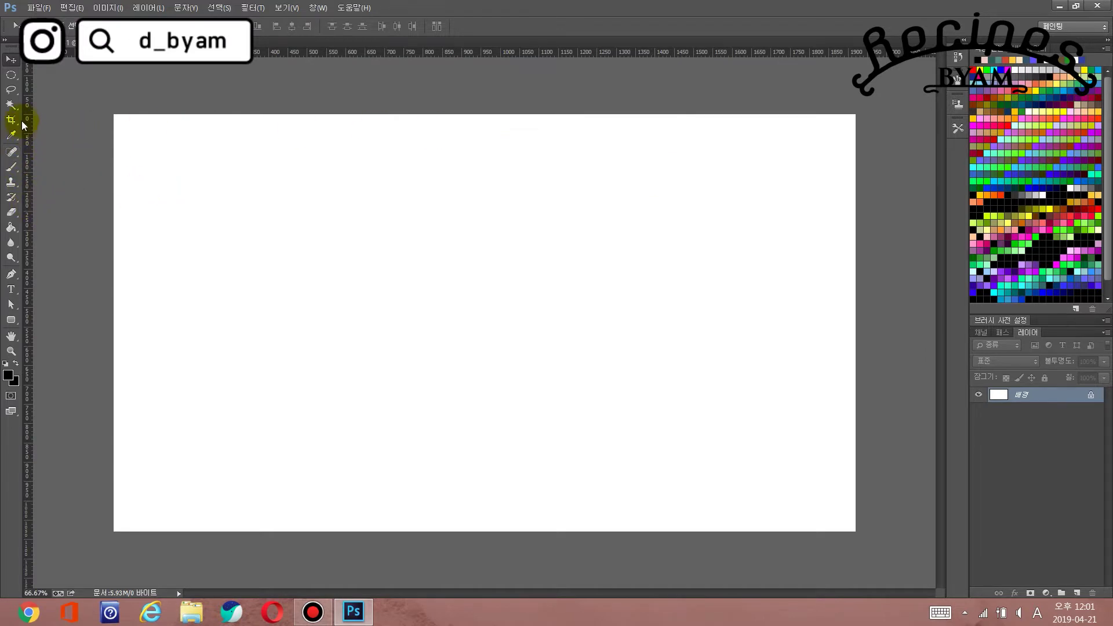
# Step: Add and commit a four-line Korean text list beginning '디자이너 - 사진 보정' on the canvas's left
pyautogui.click(11, 289)
pyautogui.click(207, 242)
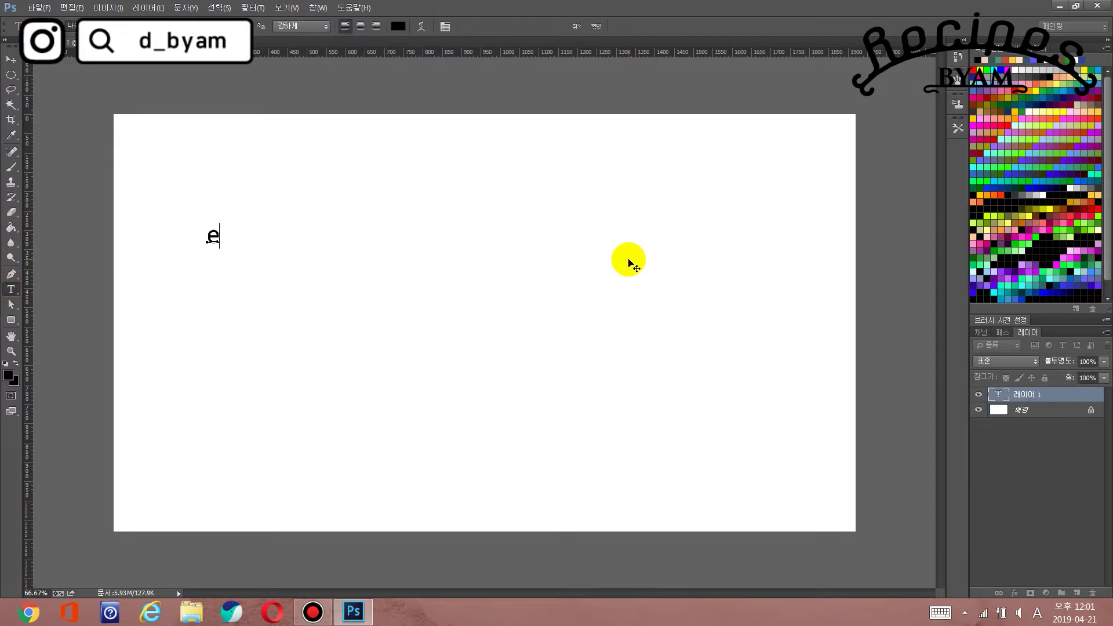
pyautogui.write('디자이너  - 사지ㄴ 보정')
pyautogui.press('Return')
pyautogui.write('- ')
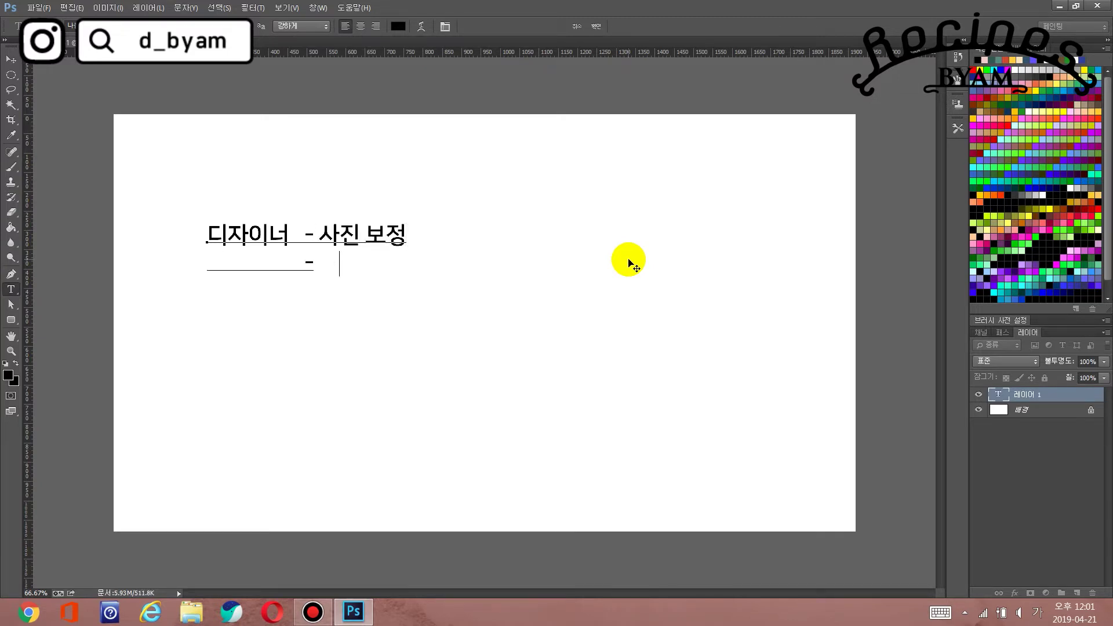
pyautogui.write('누끼')
pyautogui.write('      - 그림 ㄱ그릴')
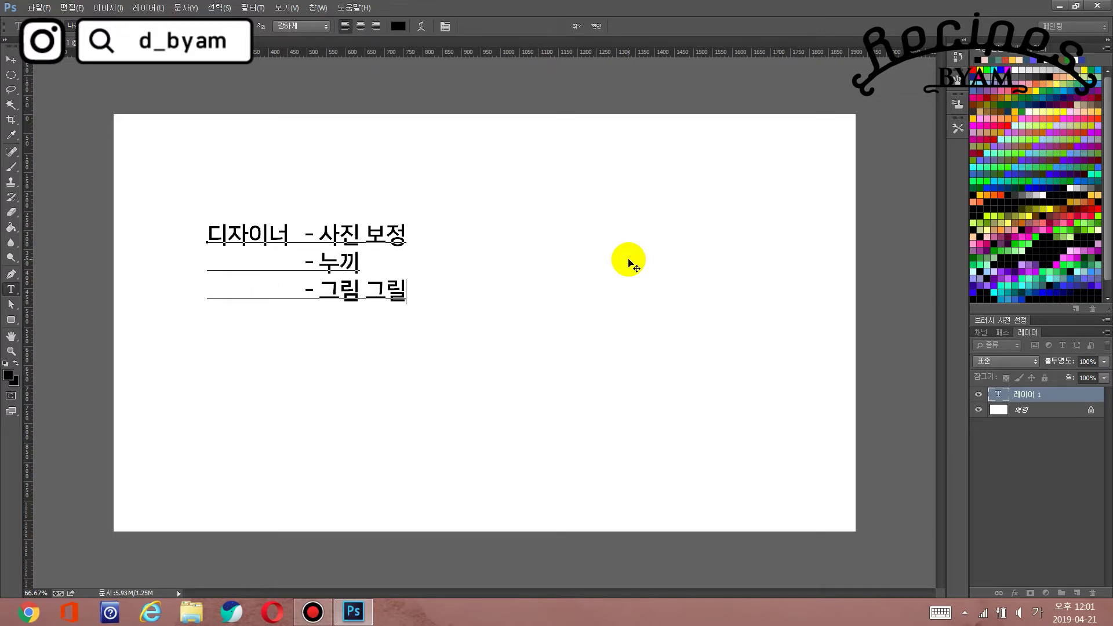
pyautogui.write(' 때')
pyautogui.press('Return')
pyautogui.write('- ㅎ합성/ㅁ목ㅇ업')
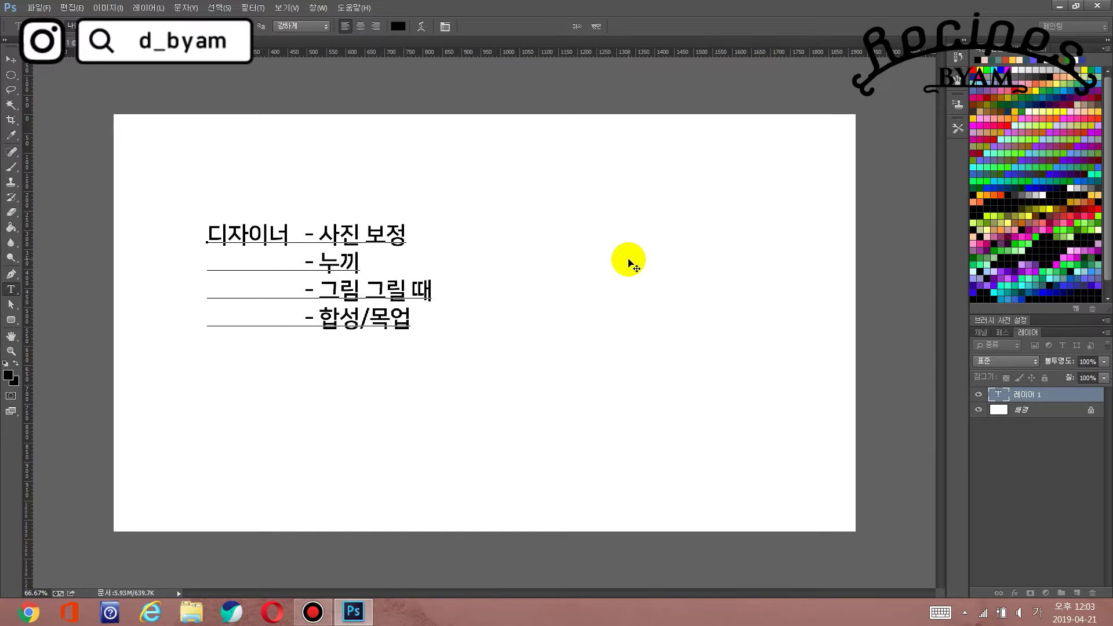
pyautogui.click(8, 53)
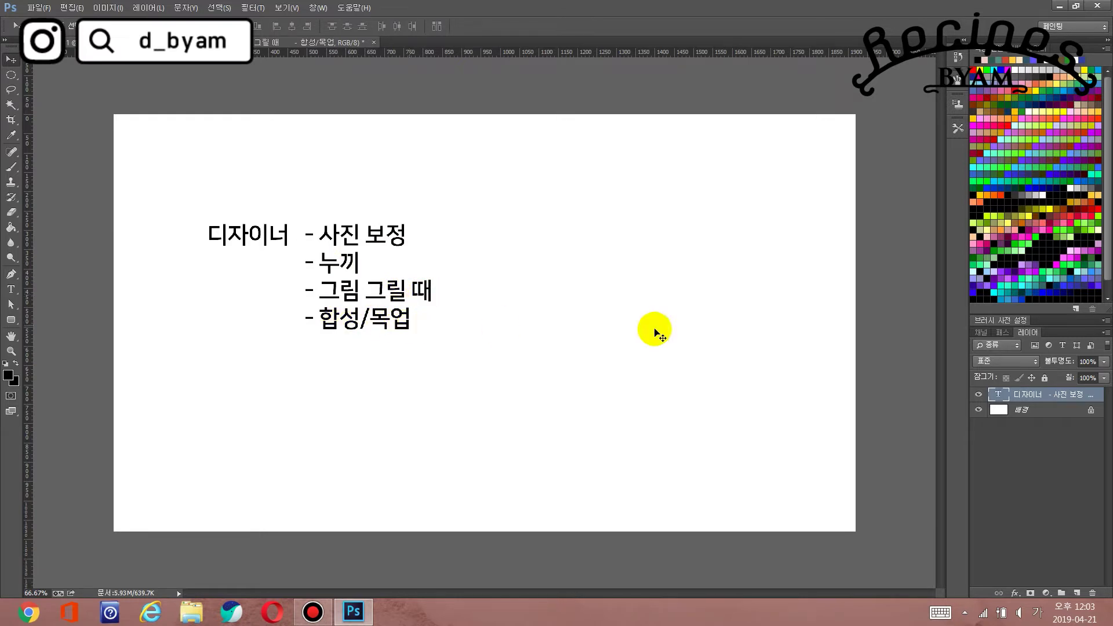
# Step: Delete the text layer and close the document without saving
pyautogui.click(1094, 591)
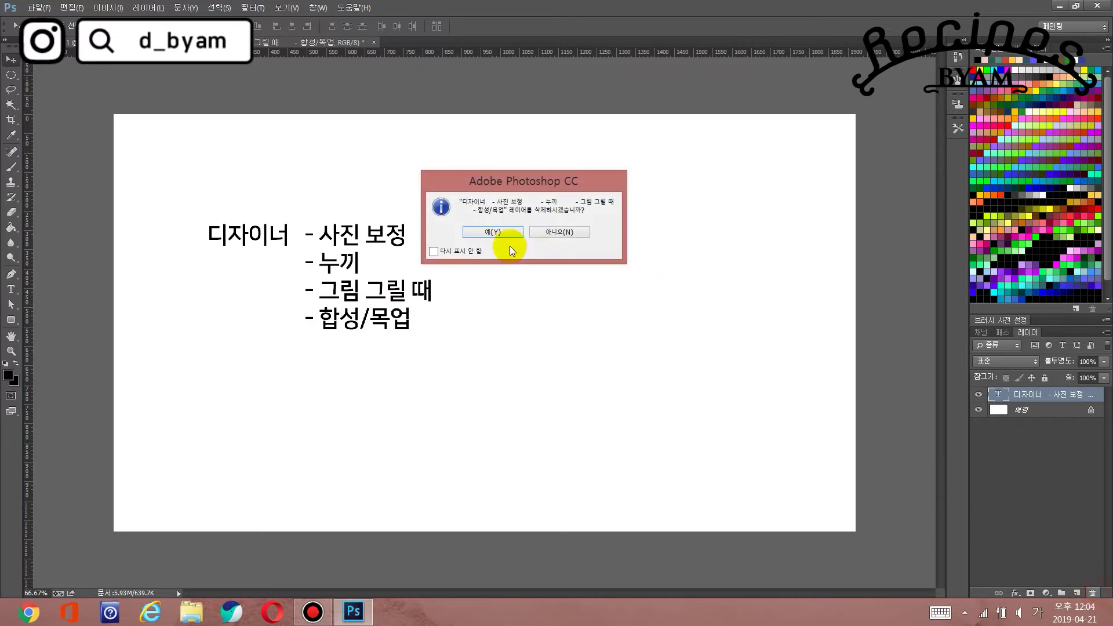
pyautogui.click(491, 232)
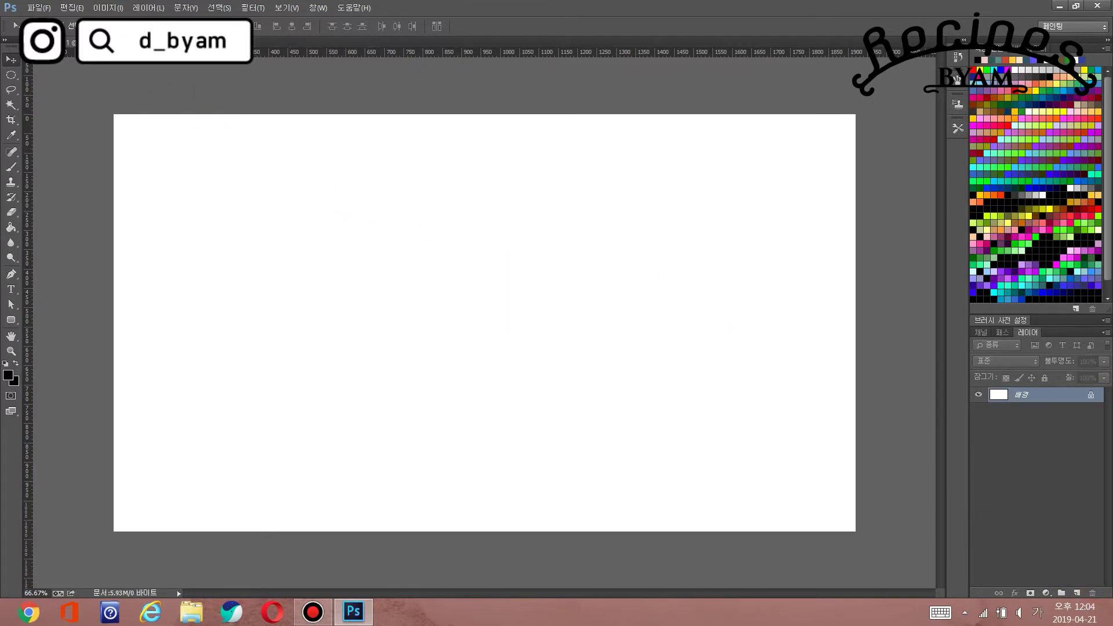
pyautogui.hotkey('ctrl', 'w')
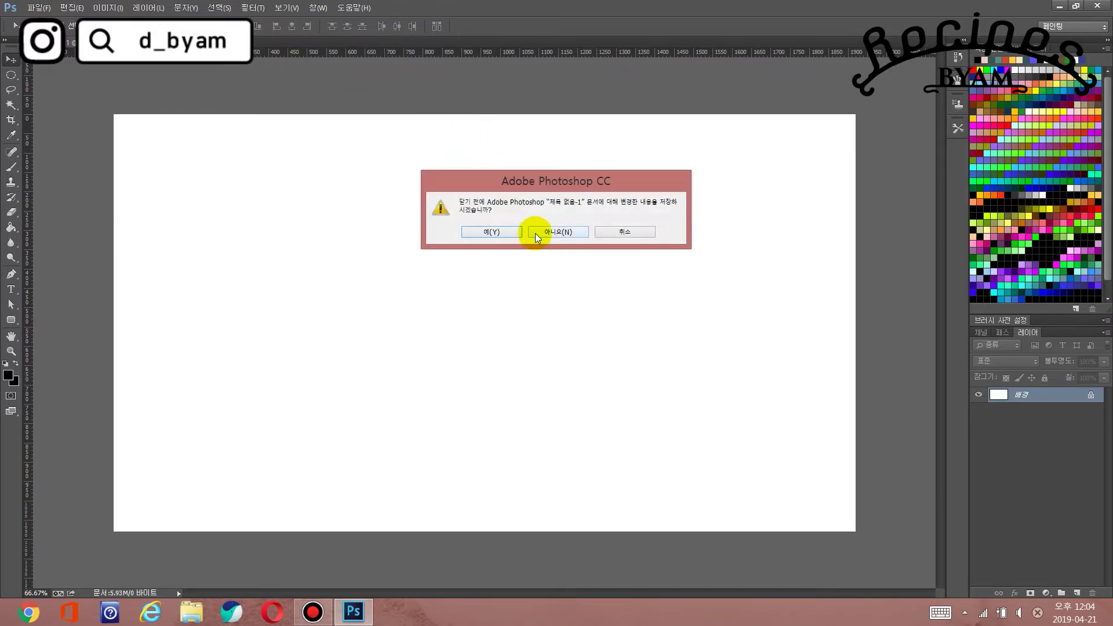
pyautogui.click(535, 233)
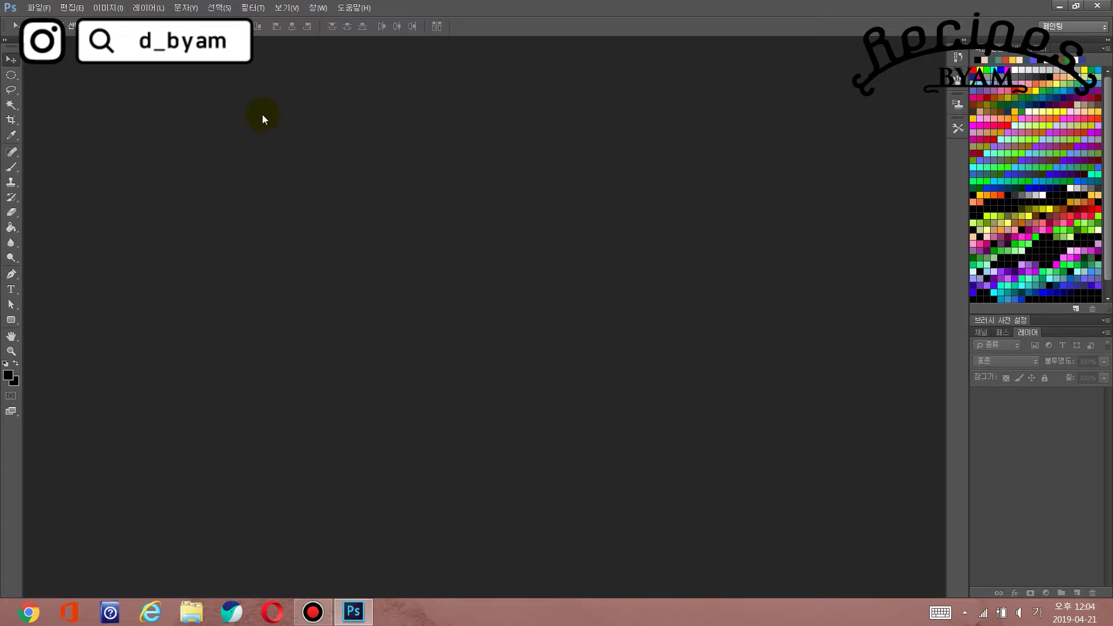
# Step: Review the new-document settings: 1920 × 1080 px, resolution 72, RGB colour mode
pyautogui.click(34, 8)
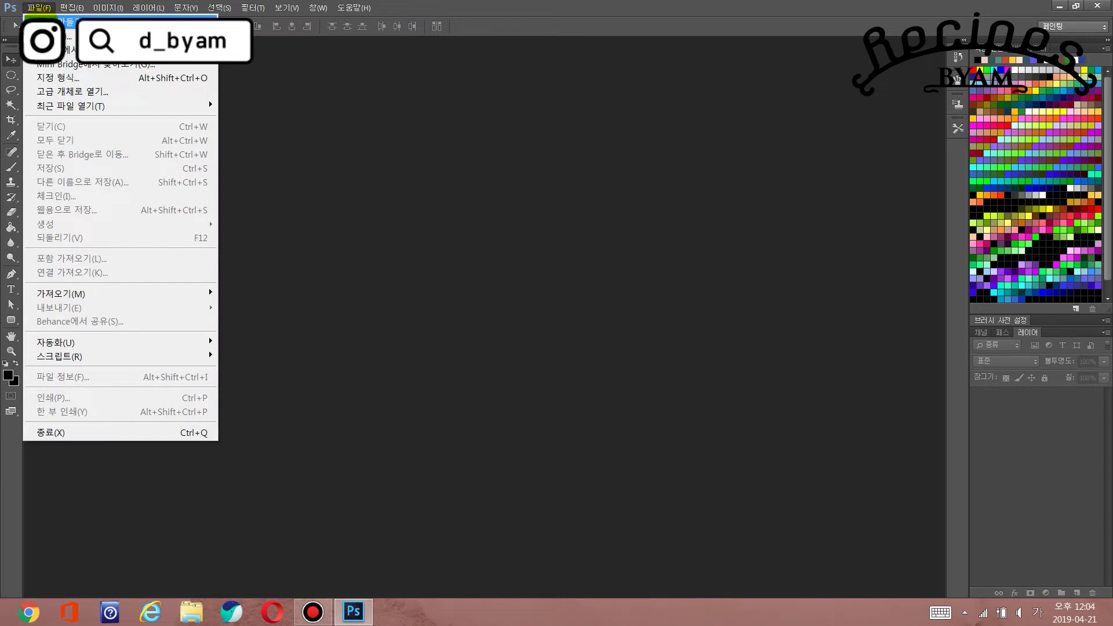
pyautogui.click(52, 22)
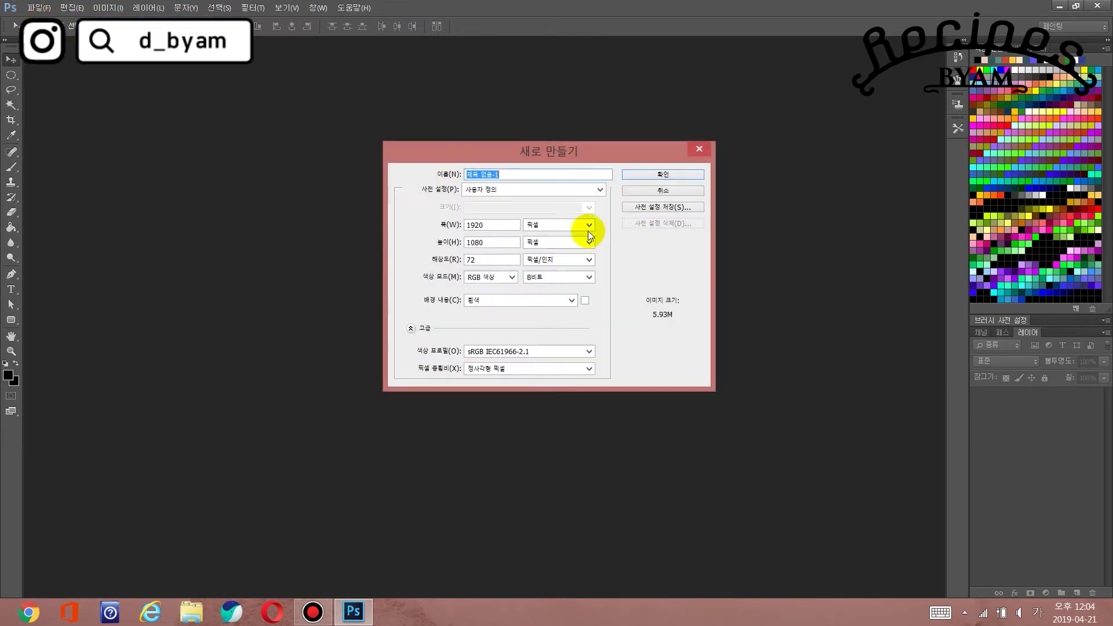
pyautogui.click(481, 225)
pyautogui.moveTo(462, 226)
pyautogui.mouseDown()
pyautogui.moveTo(498, 239)
pyautogui.moveTo(456, 243)
pyautogui.mouseUp()
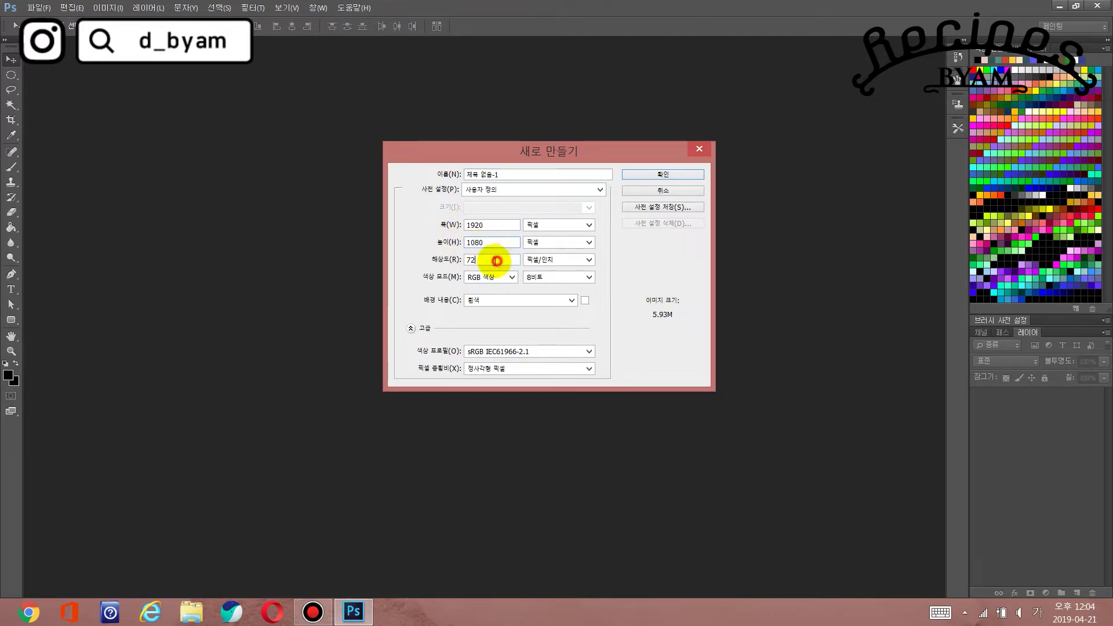
pyautogui.moveTo(497, 260); pyautogui.dragTo(461, 260)
pyautogui.click(508, 278)
pyautogui.click(506, 278)
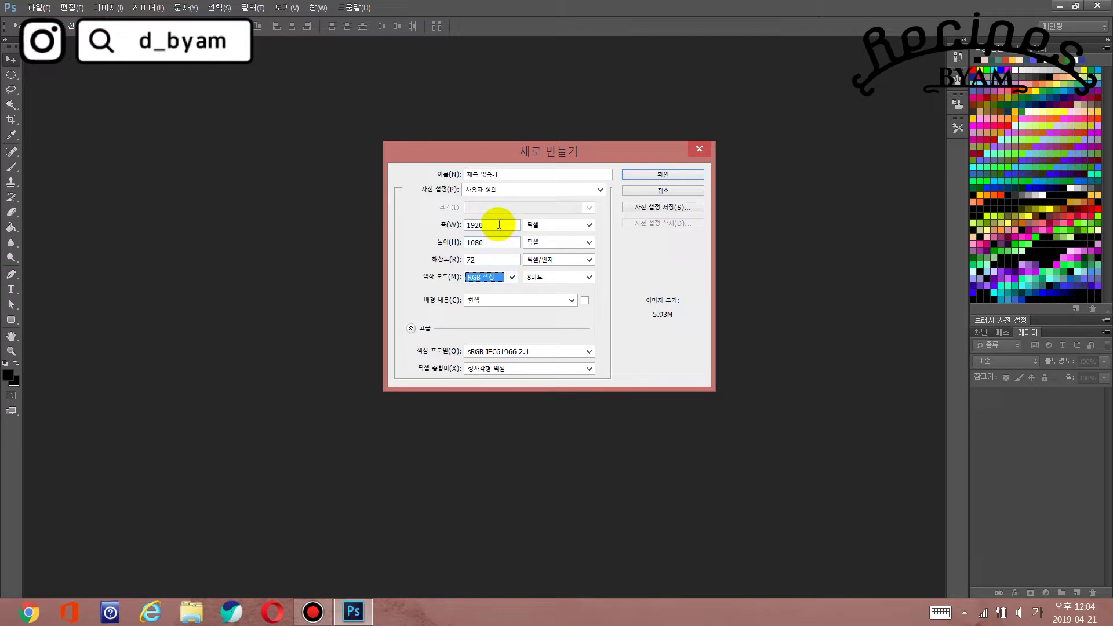
pyautogui.moveTo(500, 224); pyautogui.dragTo(467, 225)
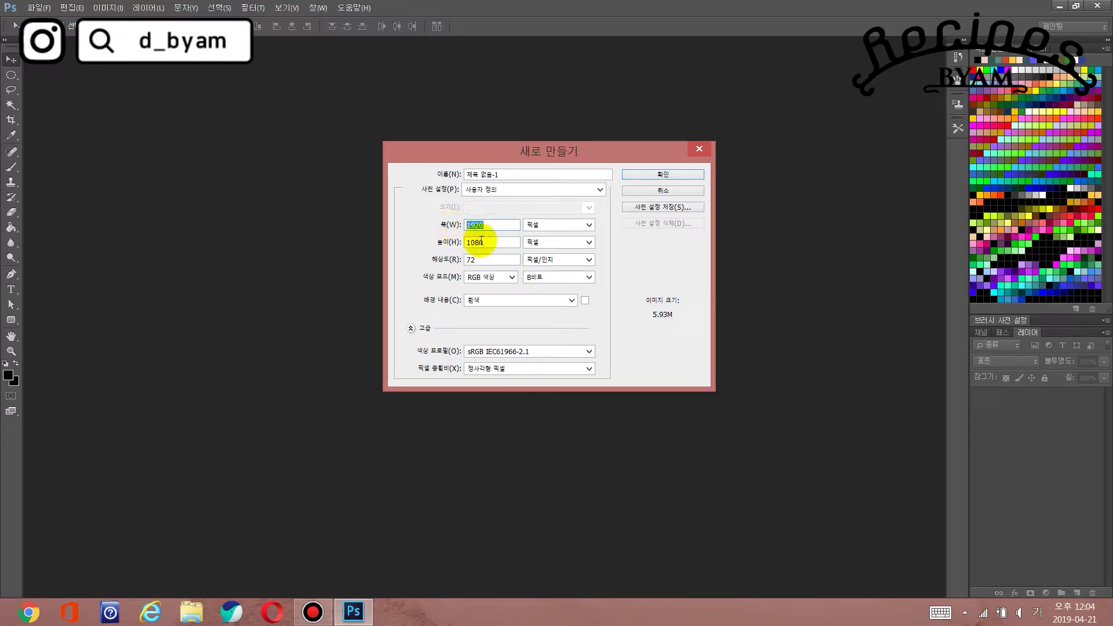
pyautogui.click(489, 242)
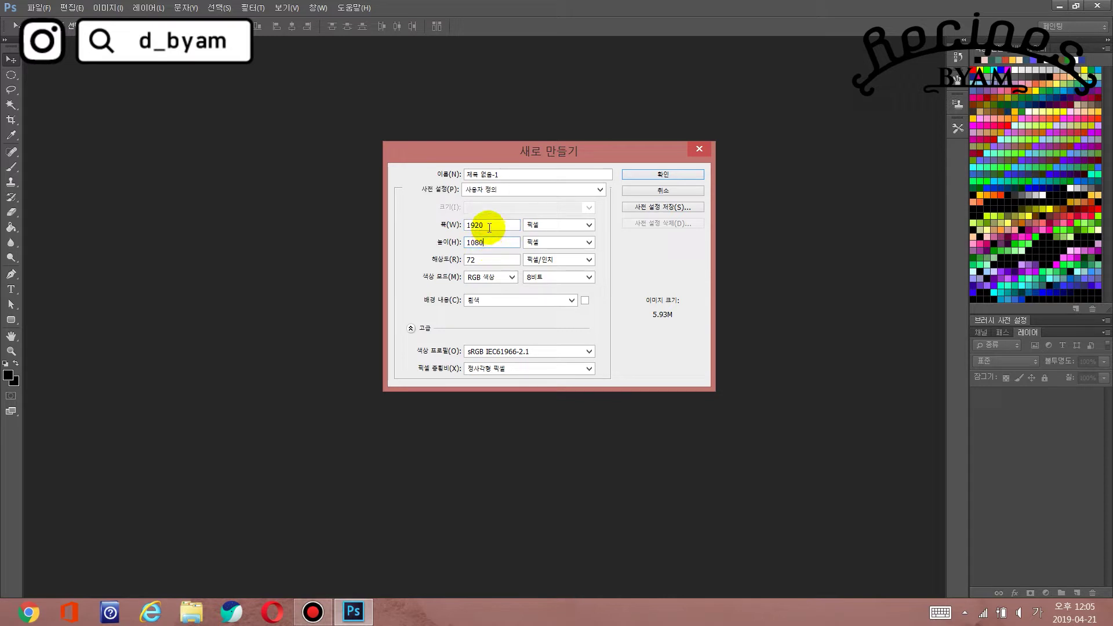
pyautogui.click(490, 224)
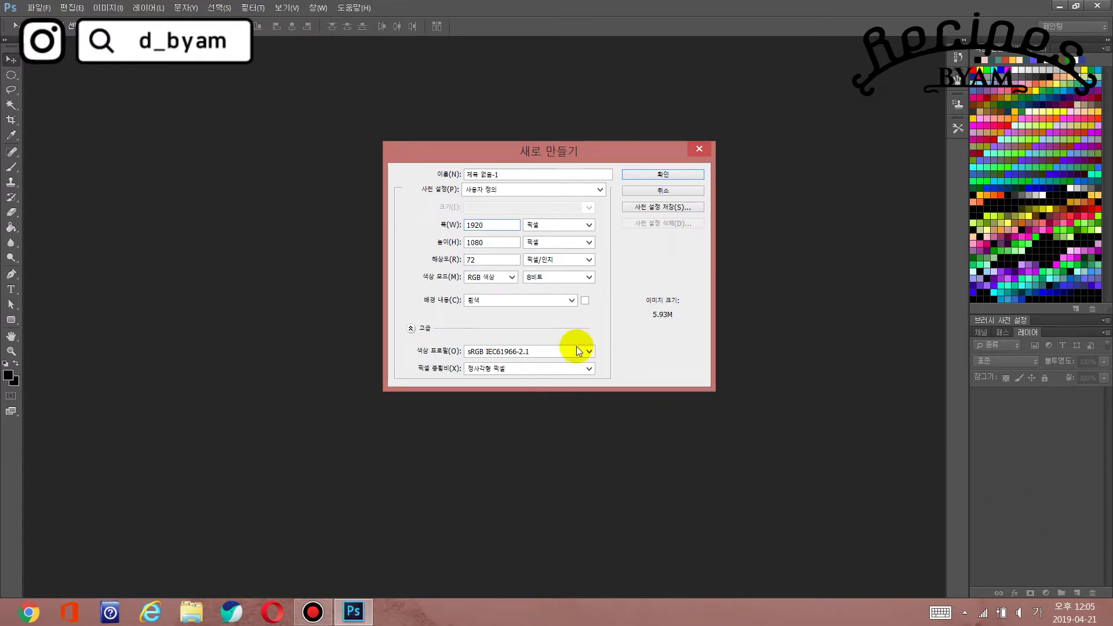
# Step: Keep resolution at 72 and colour mode RGB after briefly trying 3 and CMYK
pyautogui.click(497, 261)
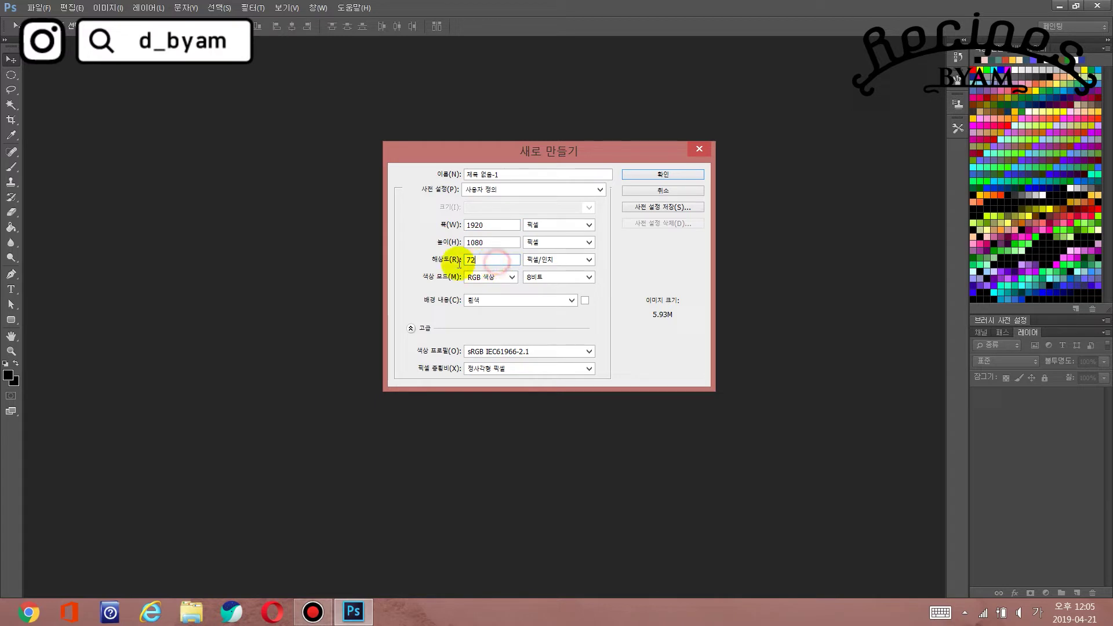
pyautogui.write('300')
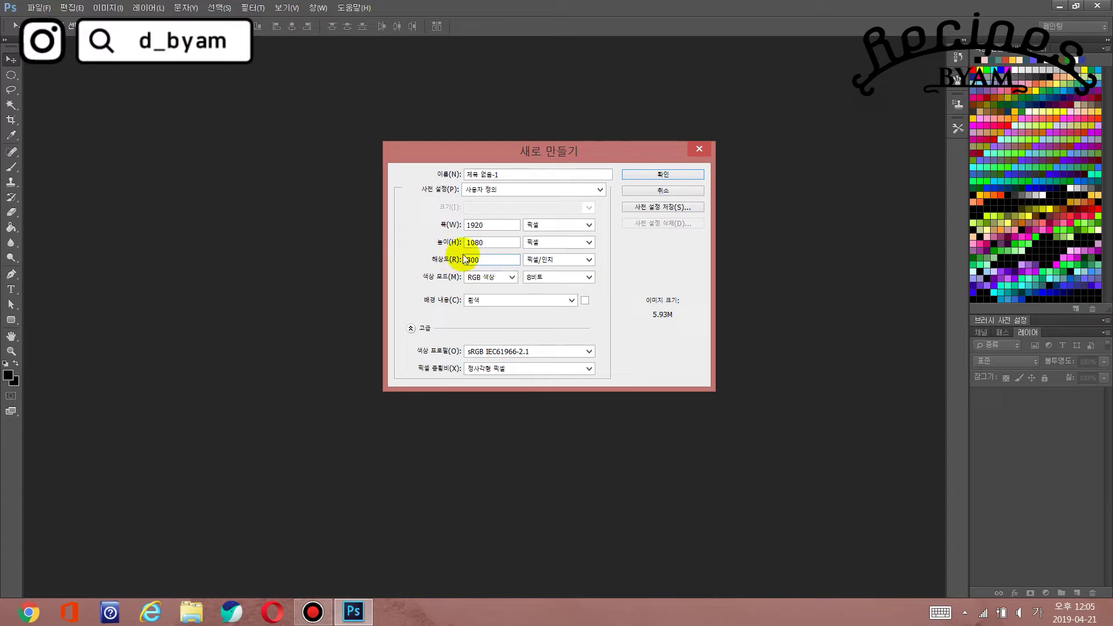
pyautogui.moveTo(480, 262); pyautogui.dragTo(458, 258)
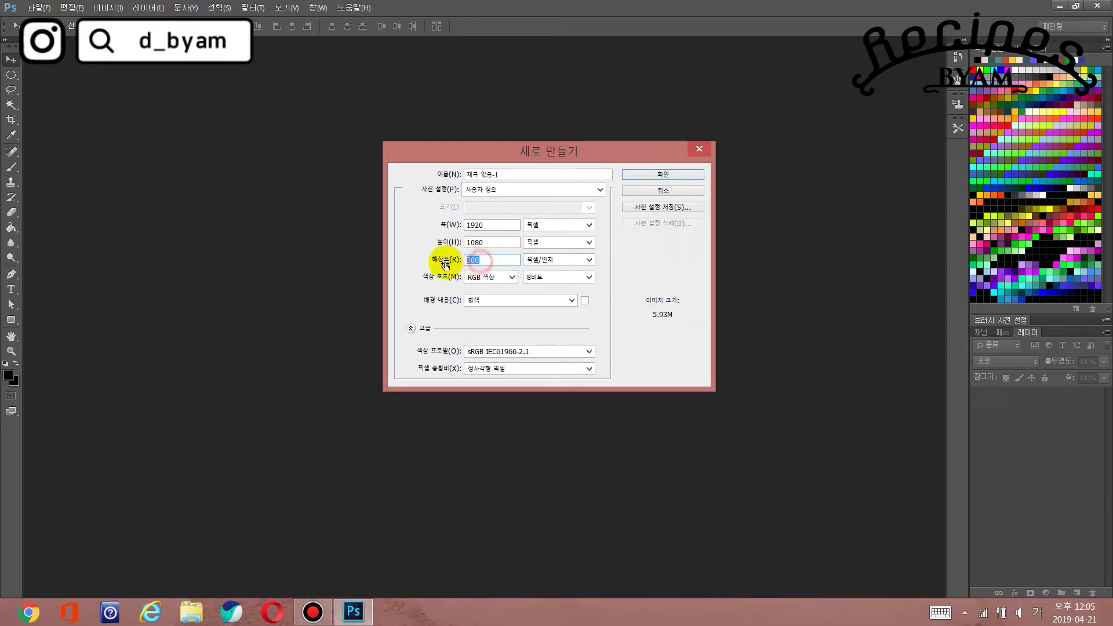
pyautogui.write('72')
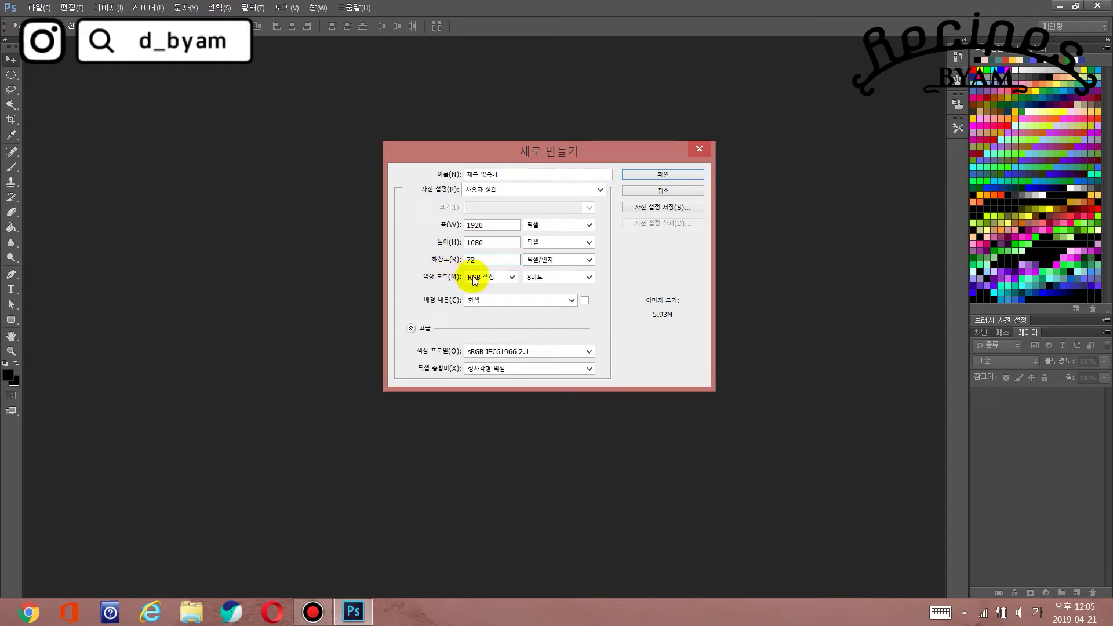
pyautogui.click(476, 279)
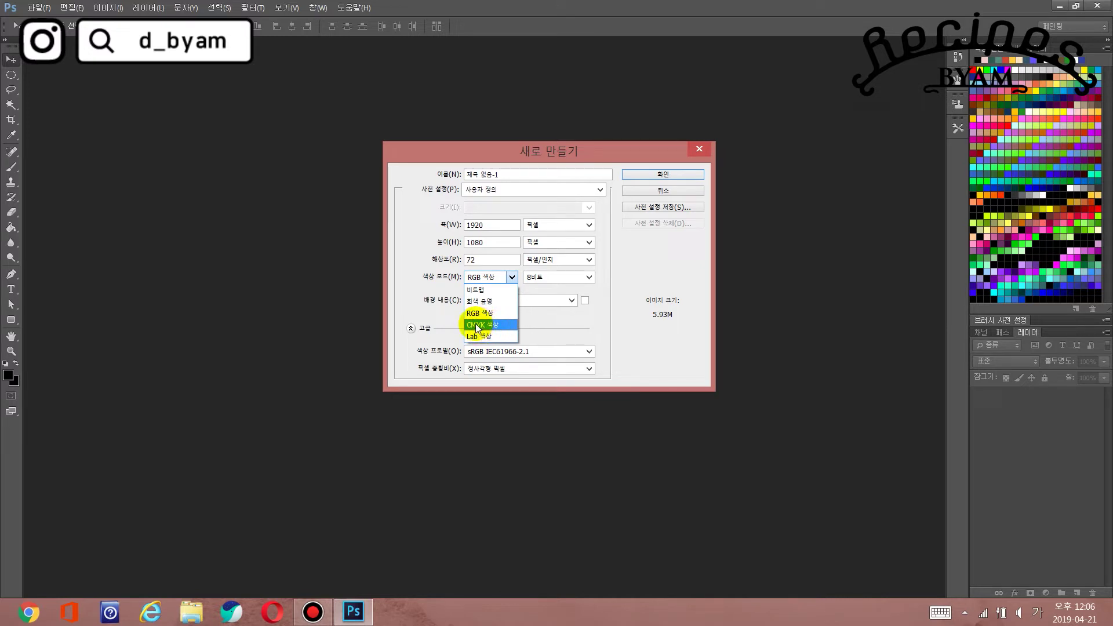
pyautogui.click(487, 325)
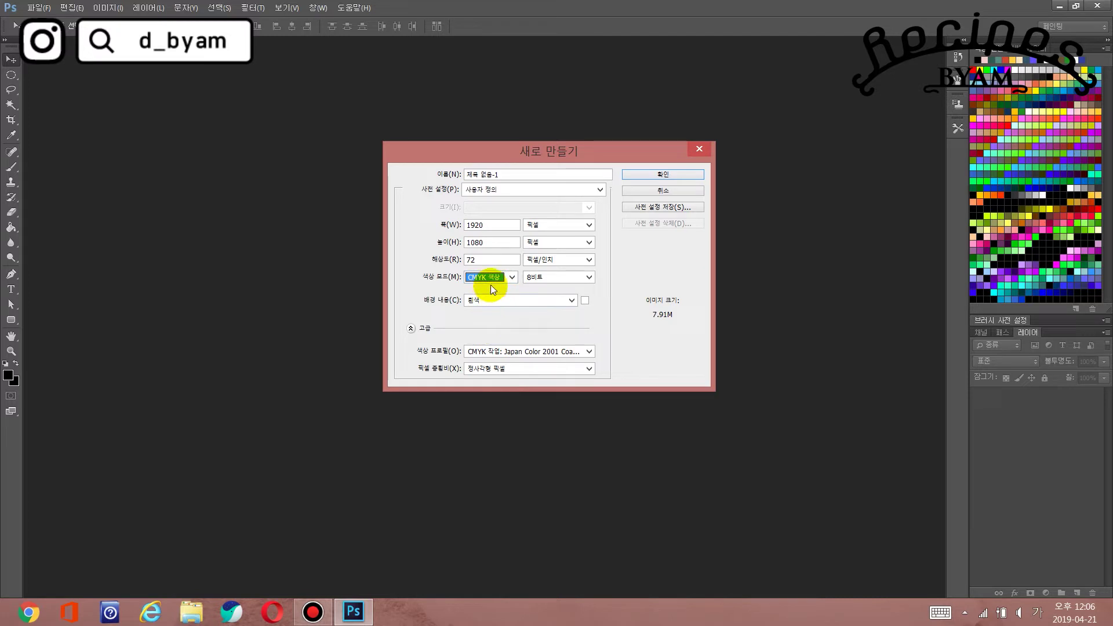
pyautogui.click(512, 278)
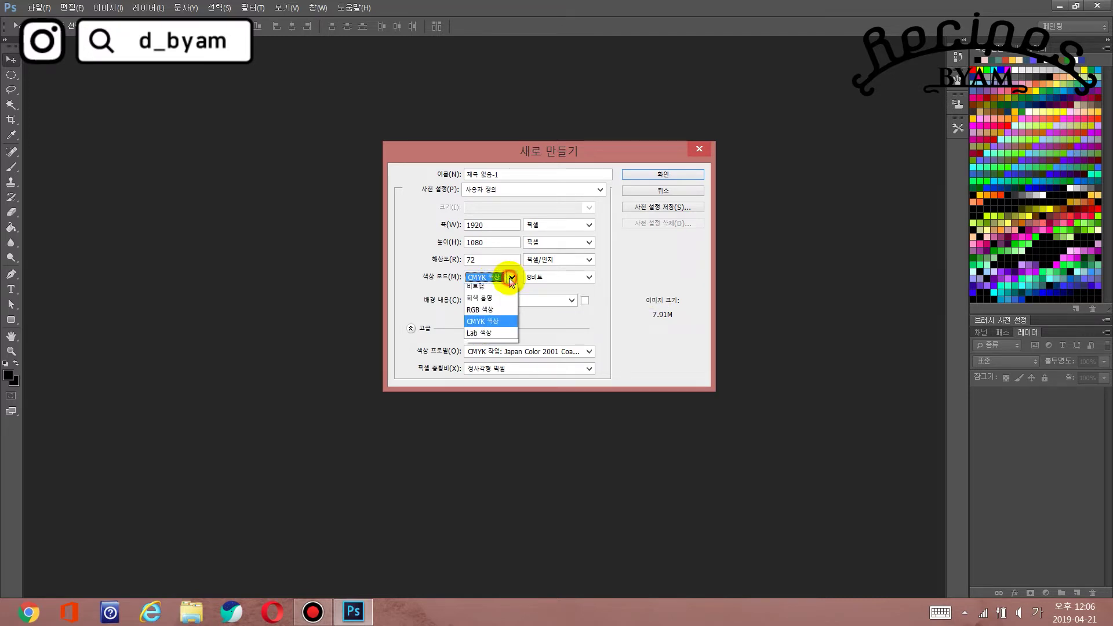
pyautogui.click(505, 314)
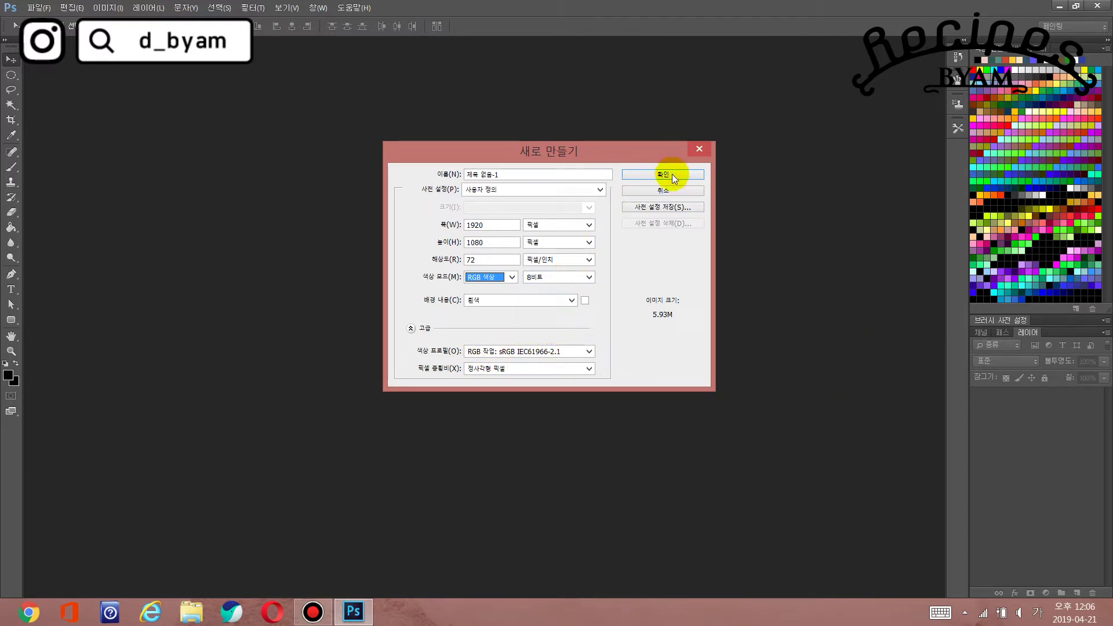
# Step: Confirm width 1920 and height 1080 px and create the document
pyautogui.doubleClick(491, 225)
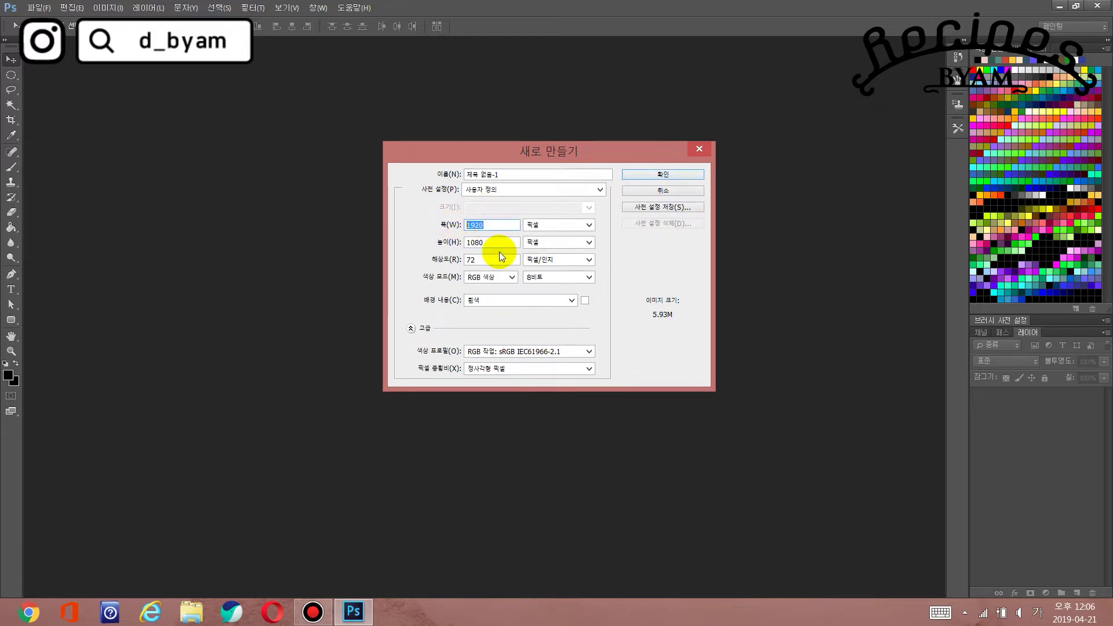
pyautogui.doubleClick(495, 242)
pyautogui.click(503, 240)
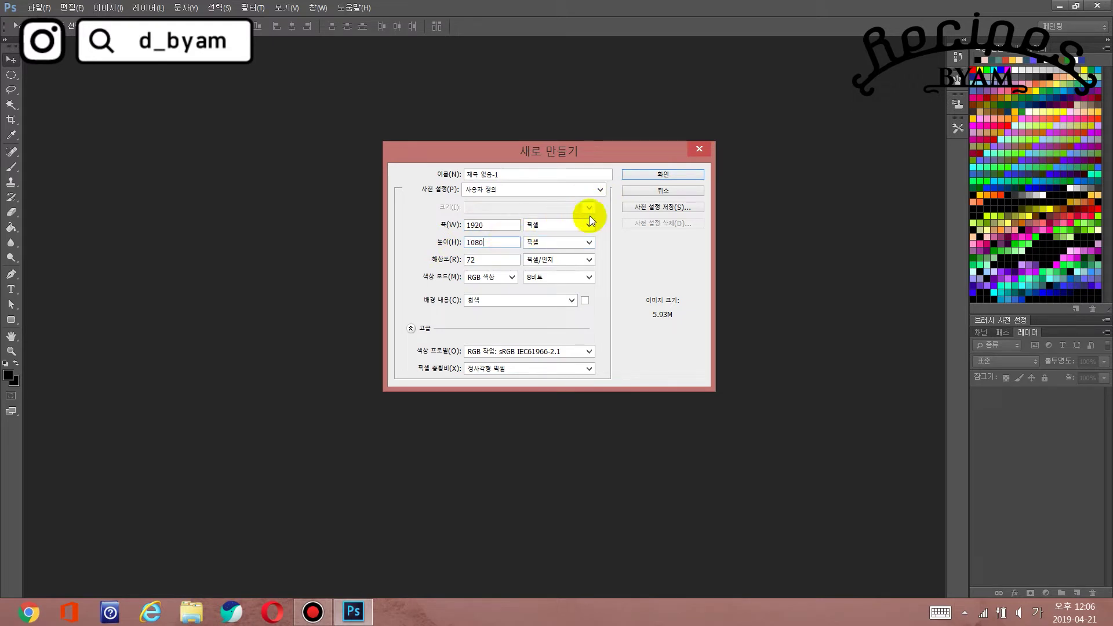
pyautogui.click(651, 176)
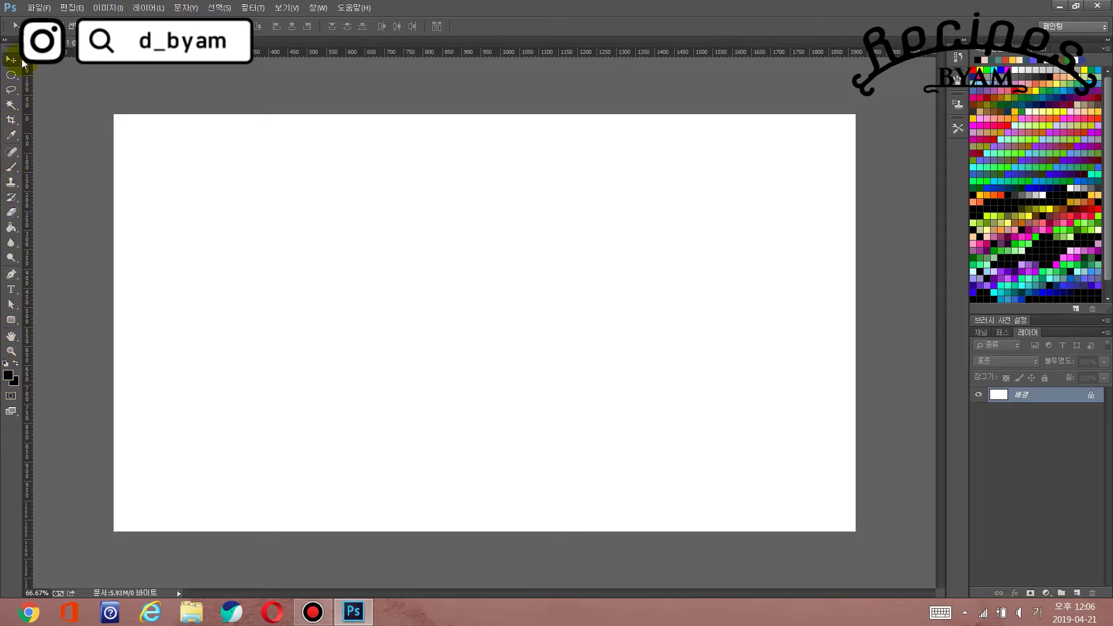
pyautogui.click(11, 212)
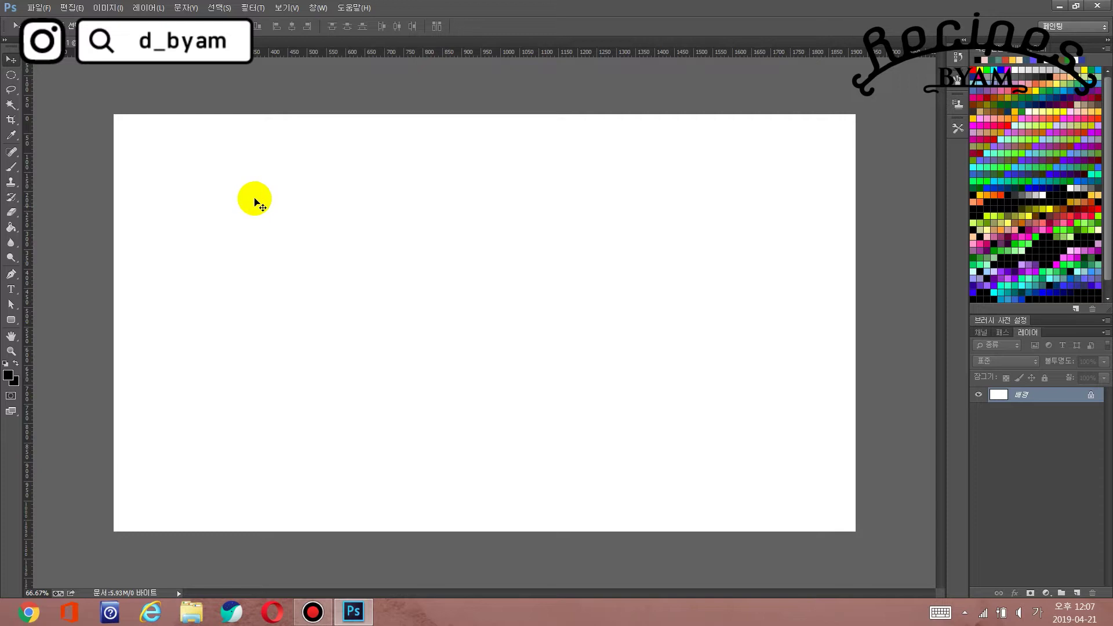
pyautogui.click(11, 79)
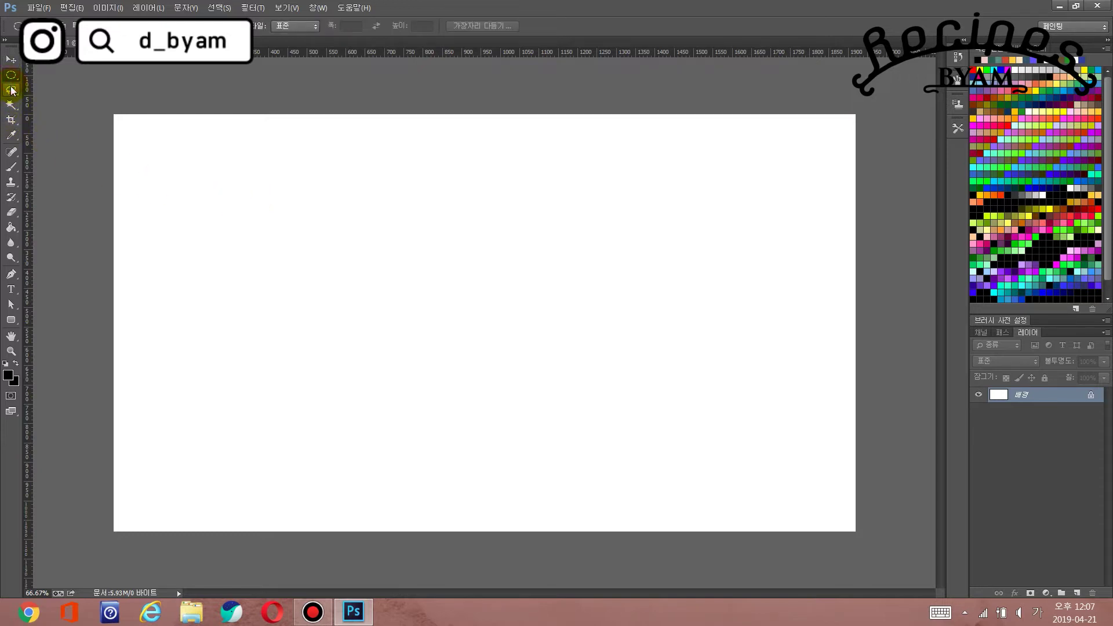
pyautogui.click(11, 90)
pyautogui.click(11, 105)
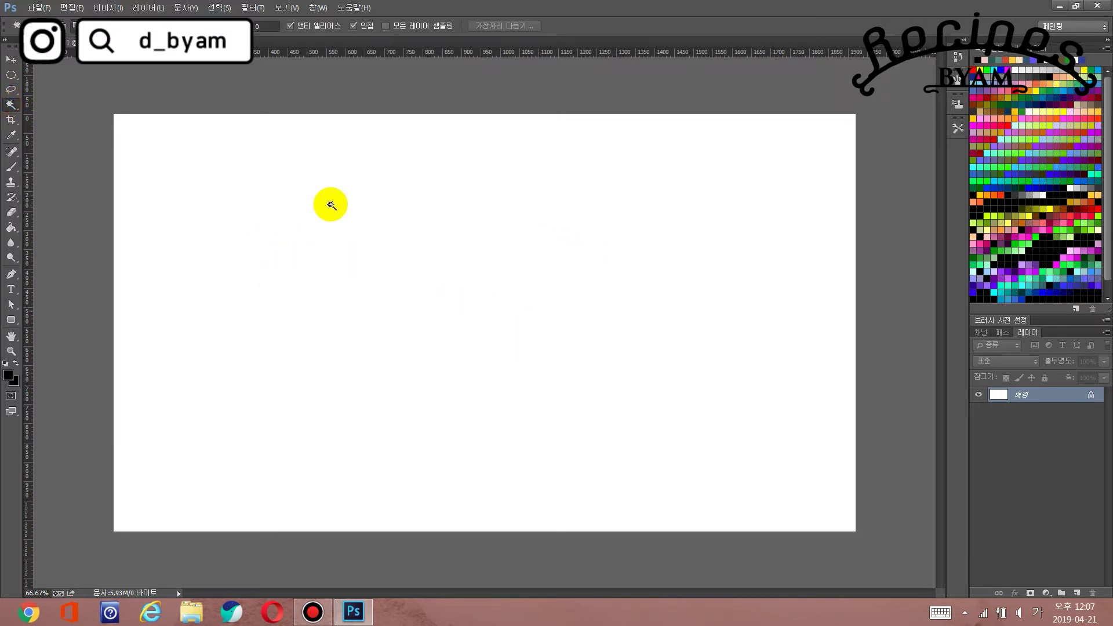
pyautogui.click(12, 58)
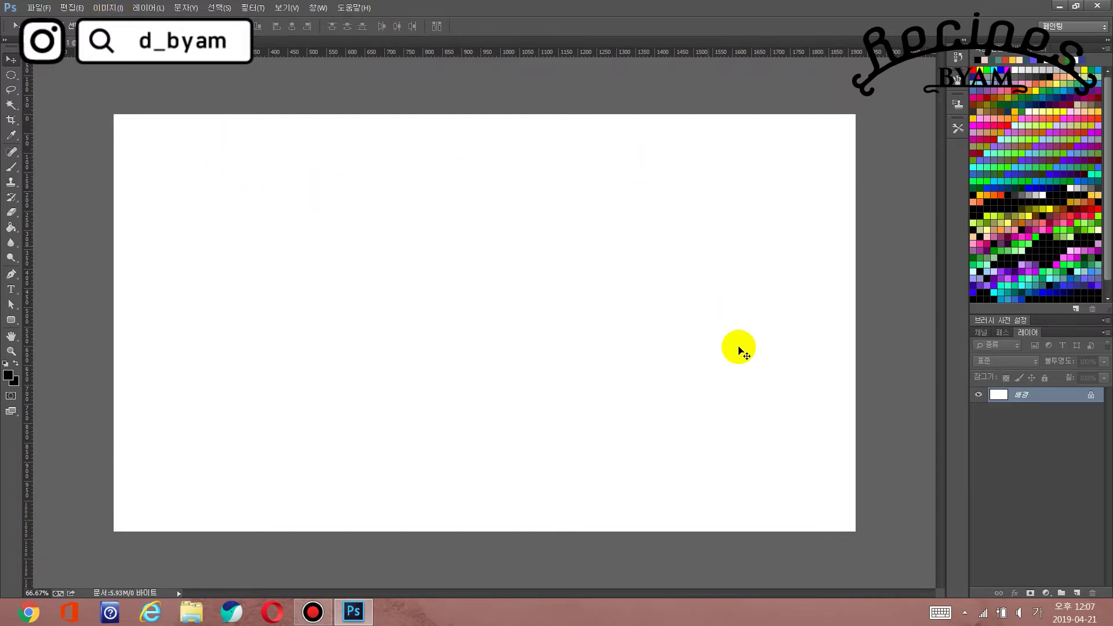
pyautogui.click(103, 9)
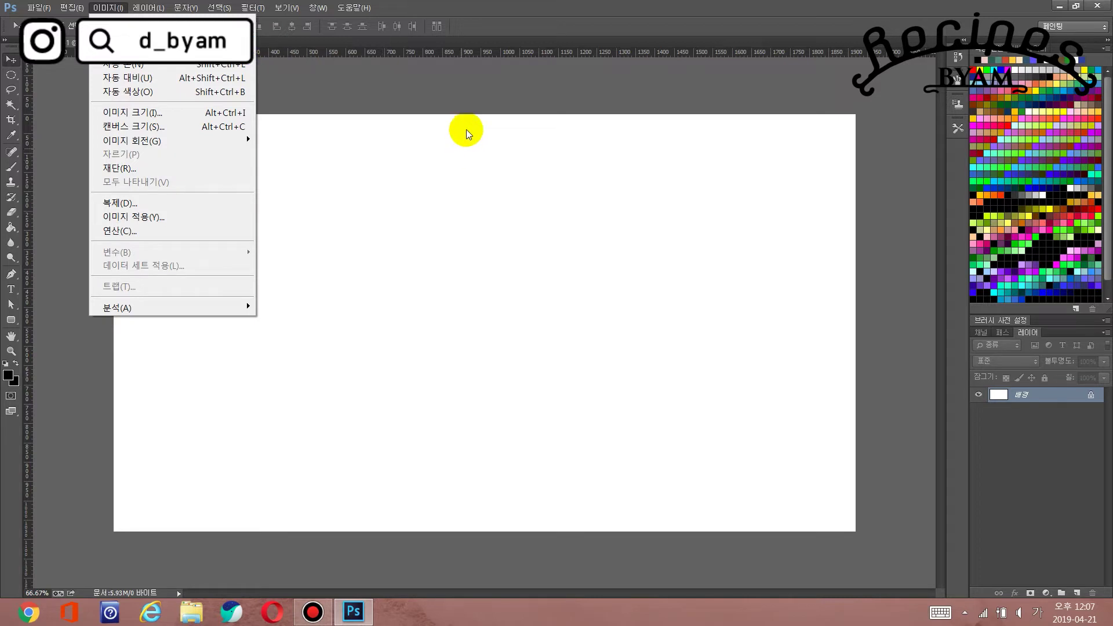
pyautogui.click(468, 102)
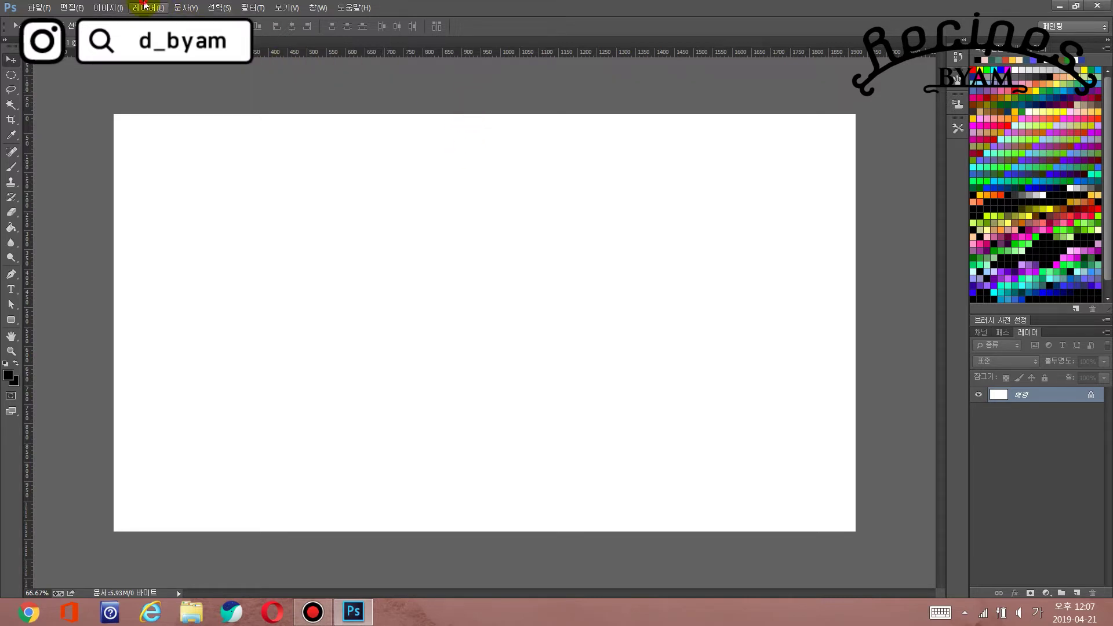
pyautogui.click(145, 6)
pyautogui.click(185, 7)
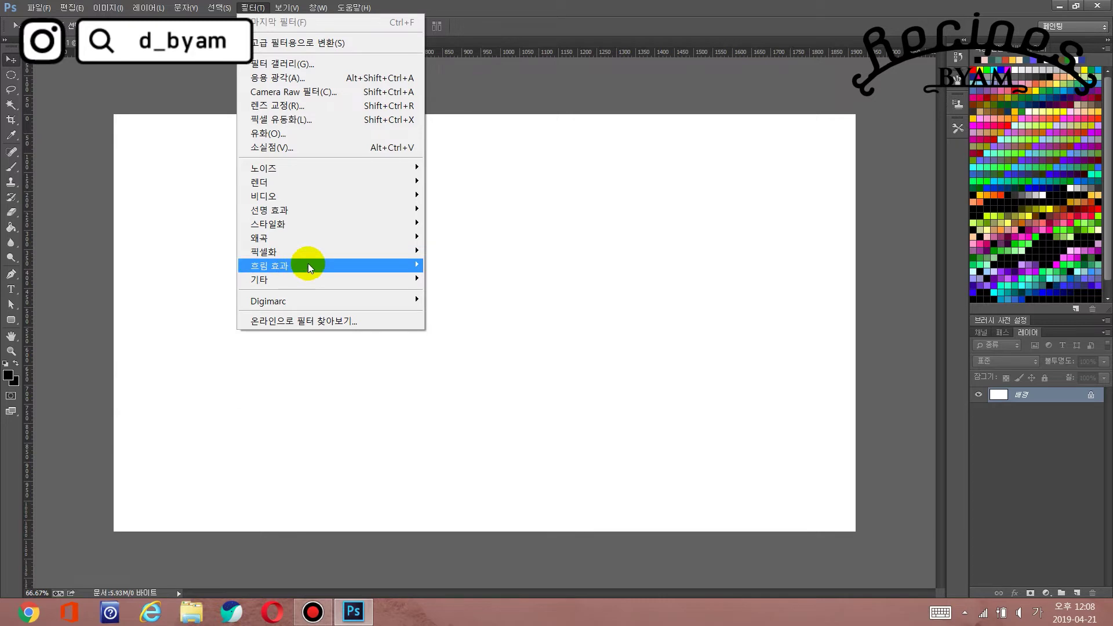
pyautogui.click(252, 8)
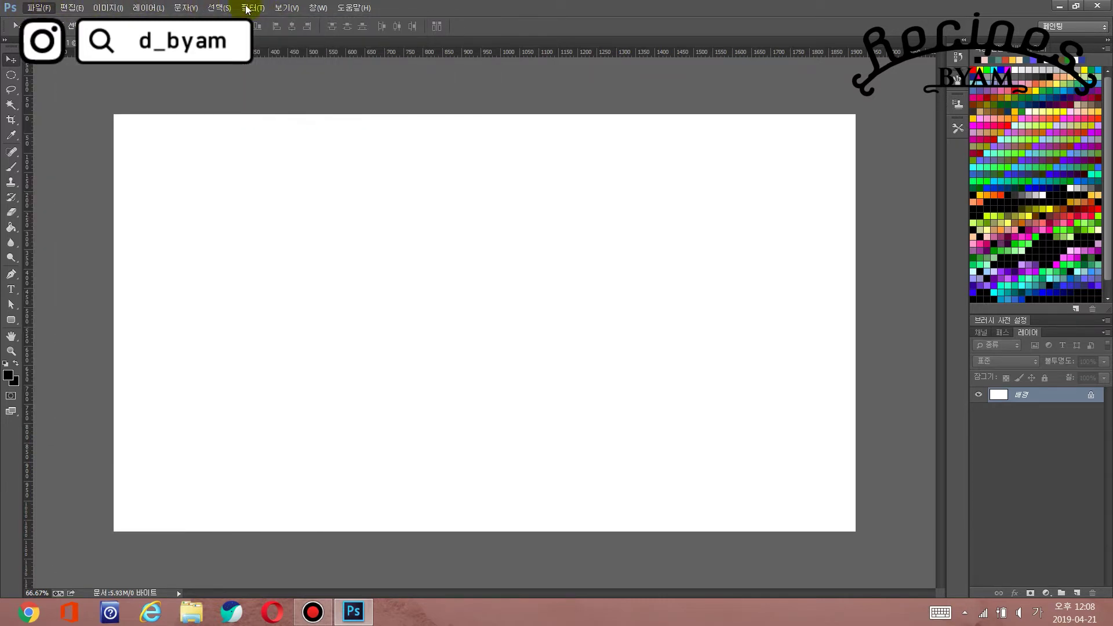
pyautogui.click(81, 8)
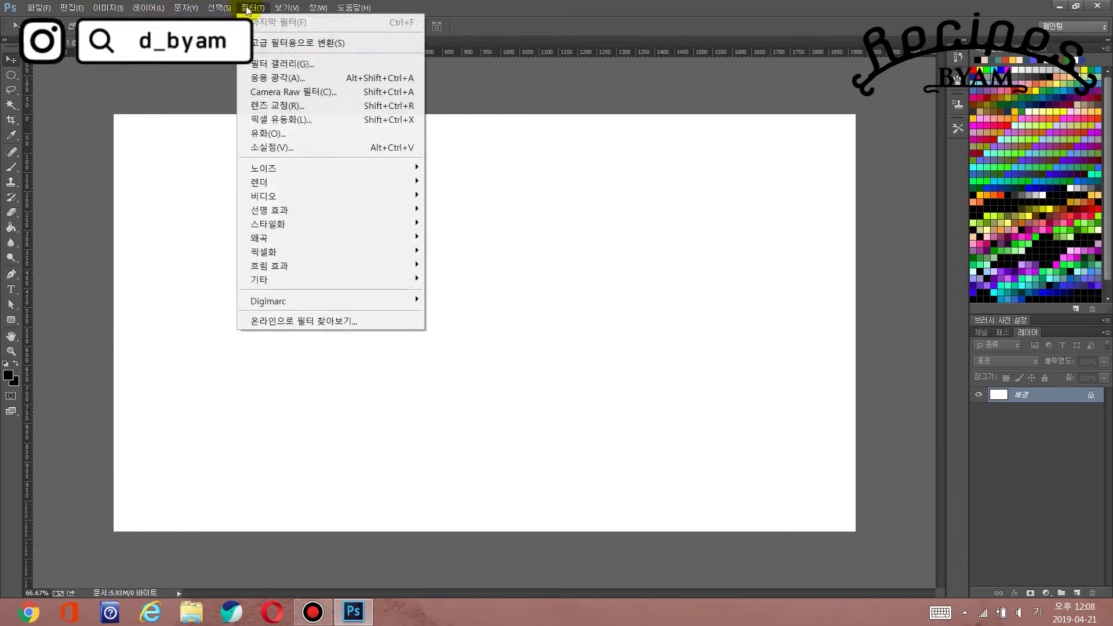
pyautogui.press('Escape')
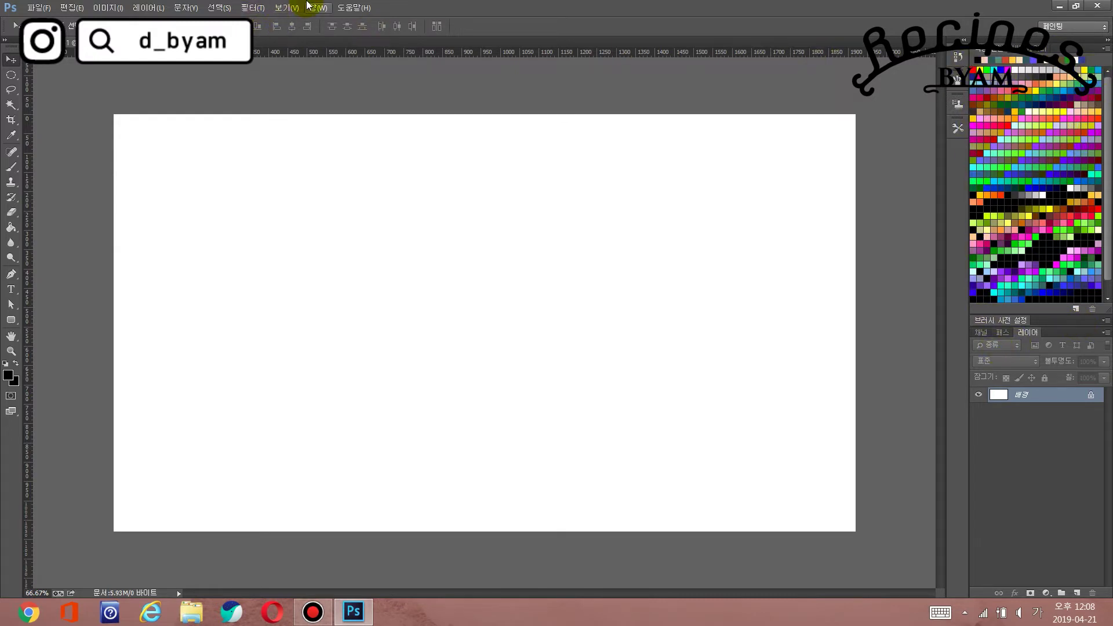
pyautogui.click(313, 8)
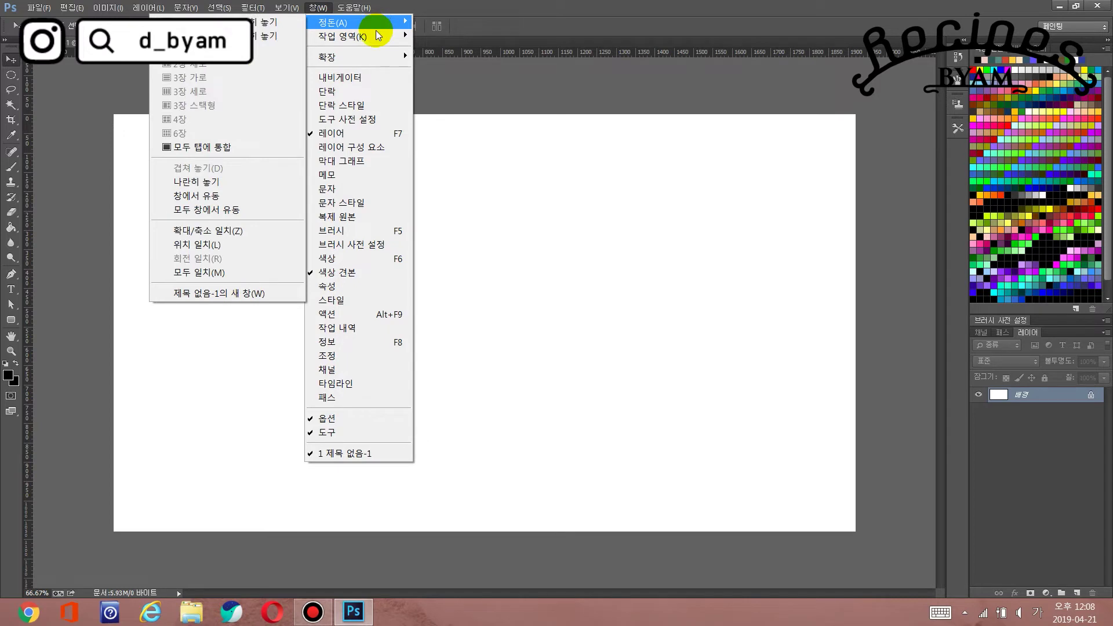
pyautogui.moveTo(343, 36)
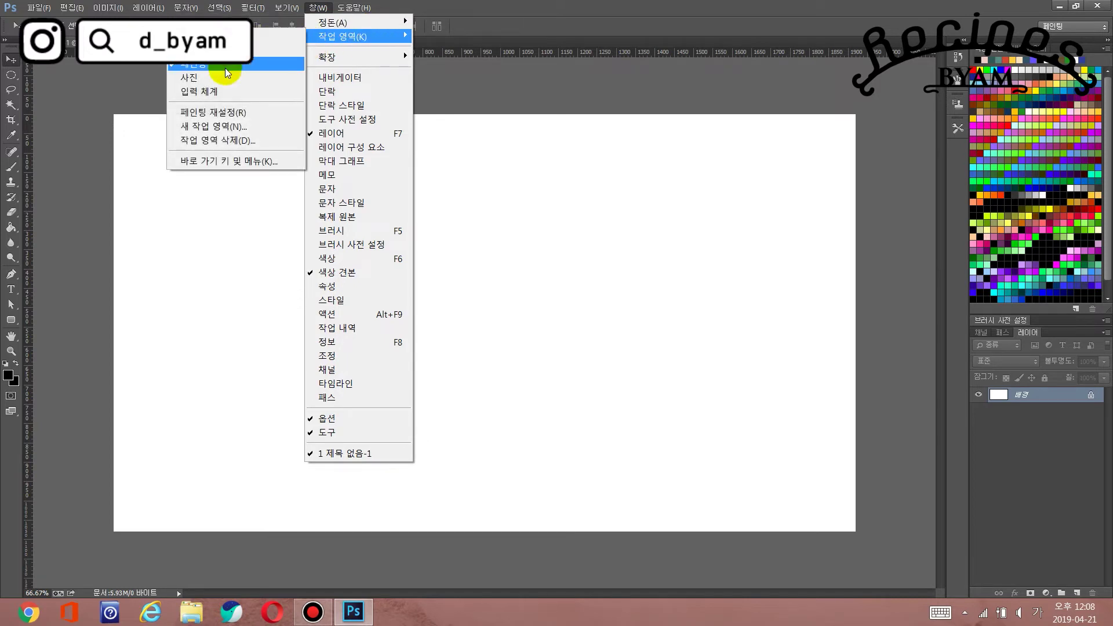
pyautogui.click(225, 79)
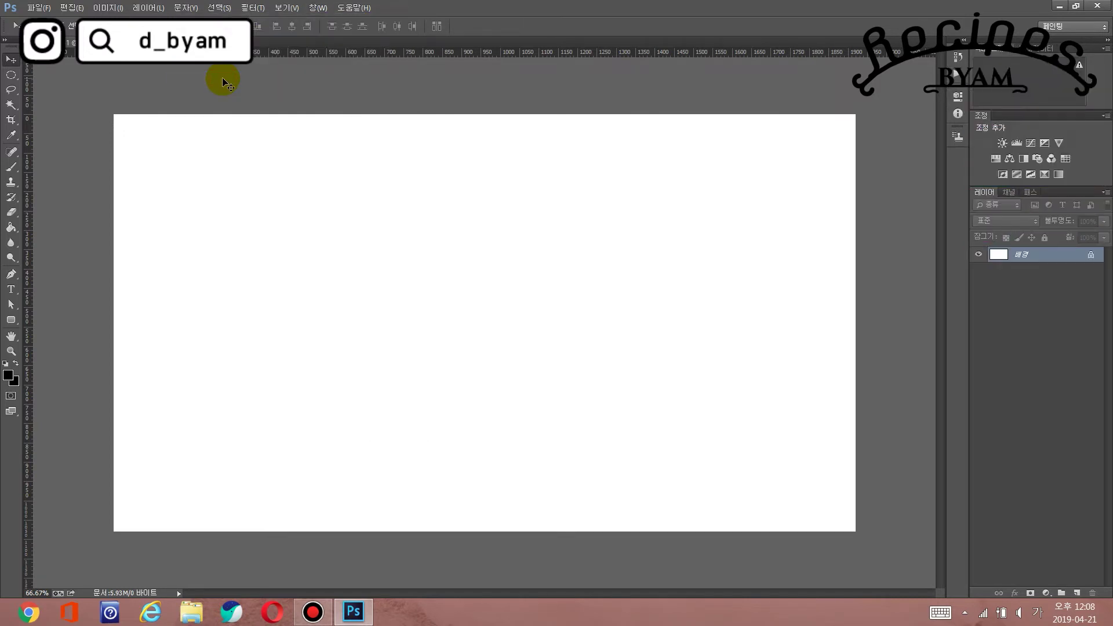
pyautogui.click(308, 8)
pyautogui.moveTo(342, 36)
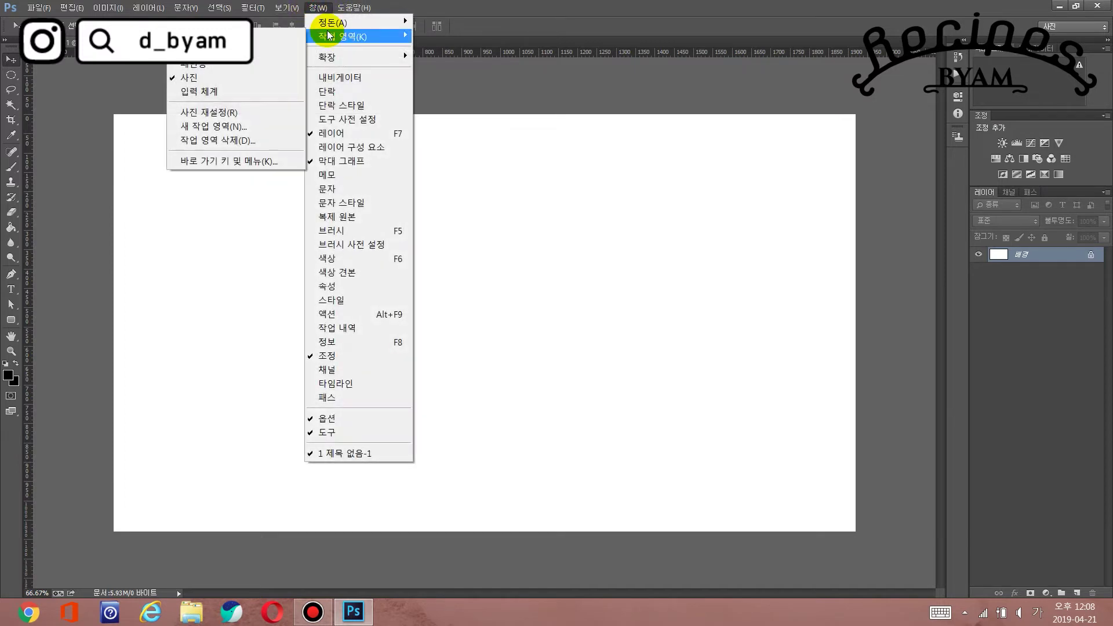
pyautogui.click(260, 65)
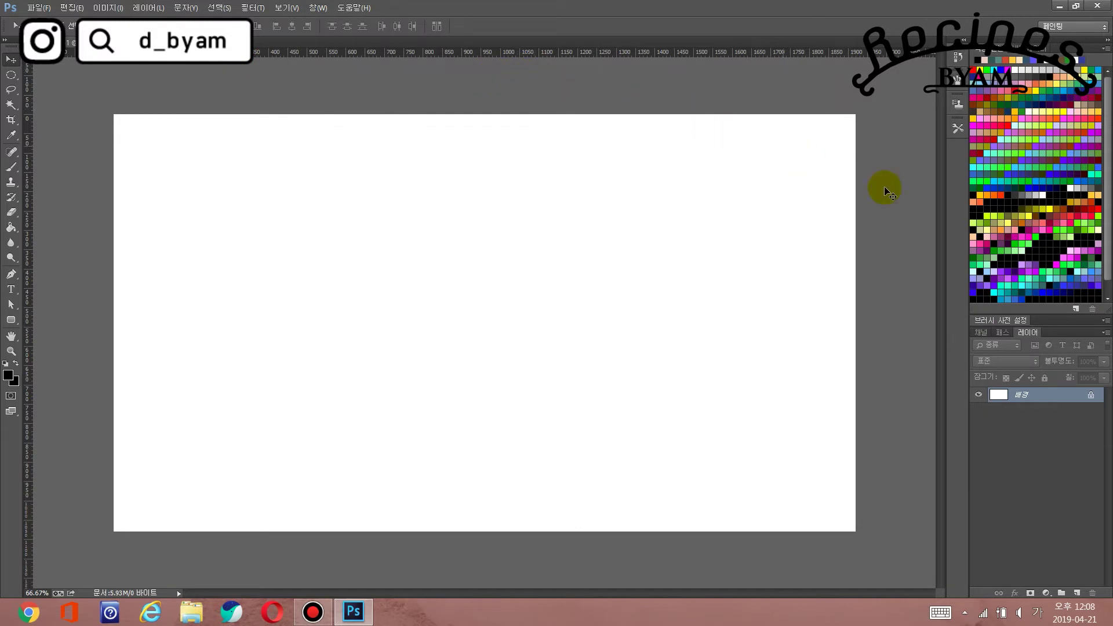
pyautogui.click(965, 40)
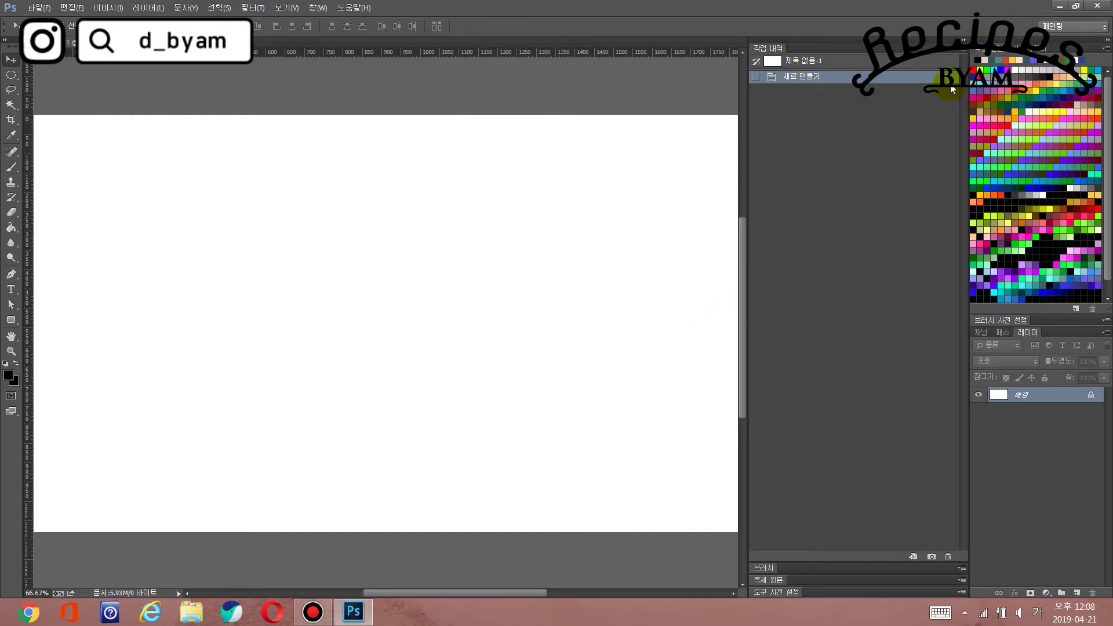
pyautogui.click(967, 49)
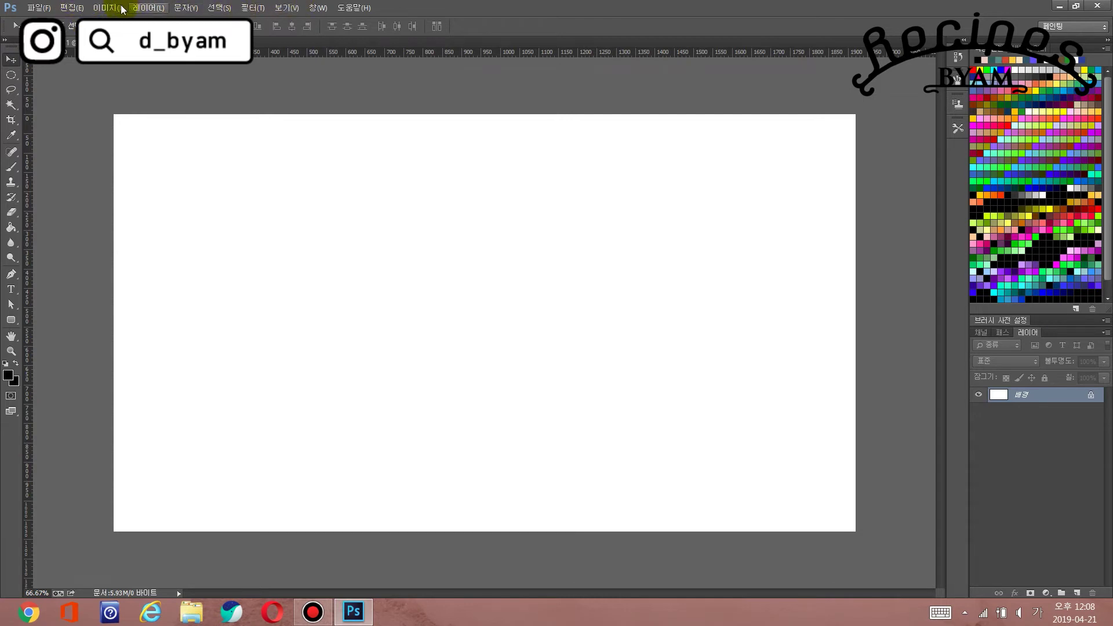
pyautogui.click(104, 8)
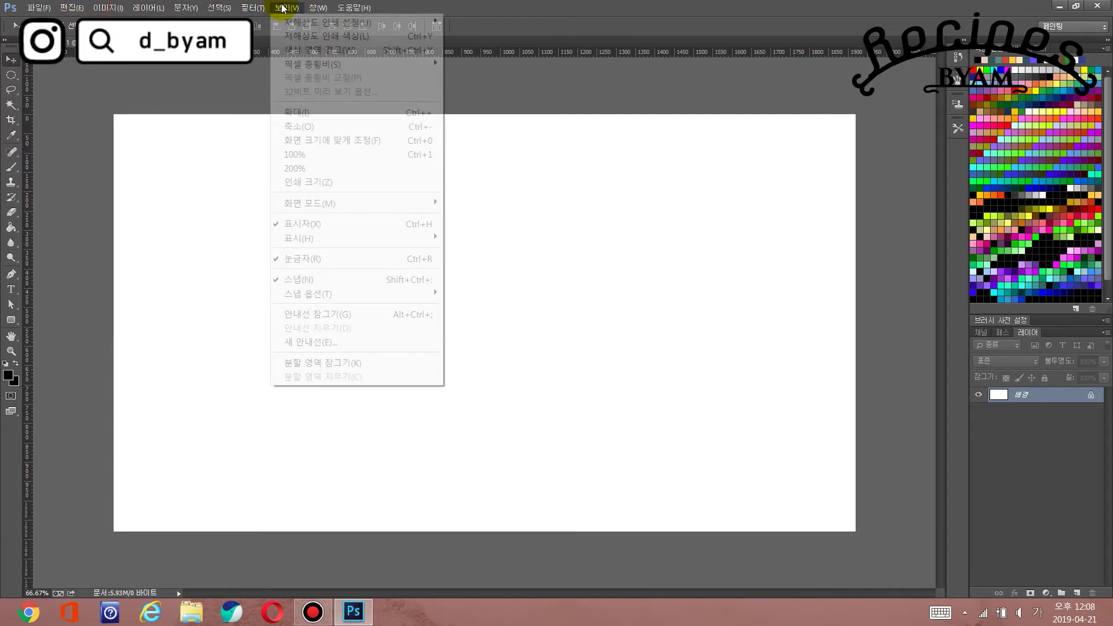
pyautogui.click(485, 5)
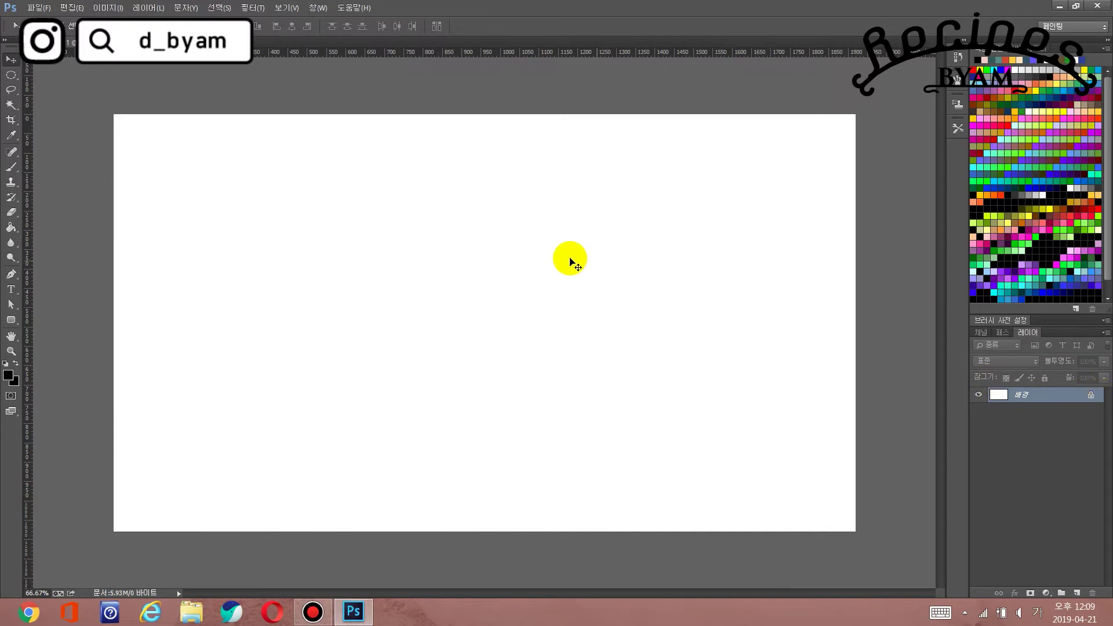
# Step: Unlock the Background into Layer 0, test-moving it and undoing the shift
pyautogui.moveTo(612, 257); pyautogui.dragTo(510, 374)
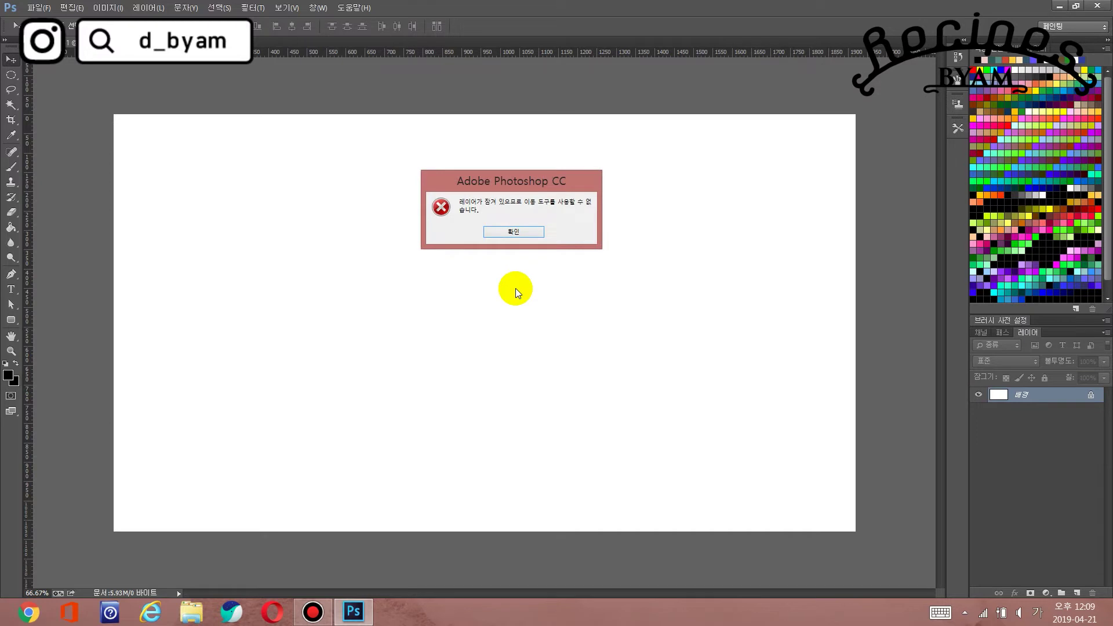
pyautogui.click(514, 231)
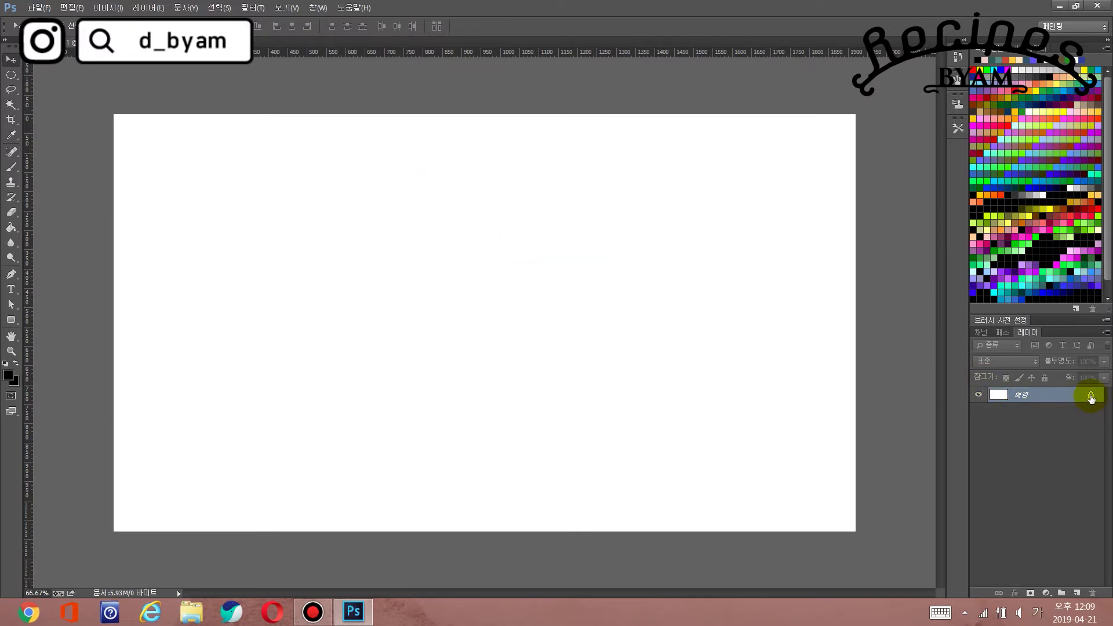
pyautogui.moveTo(1088, 394); pyautogui.dragTo(1097, 406)
pyautogui.click(1091, 398)
pyautogui.doubleClick(1042, 403)
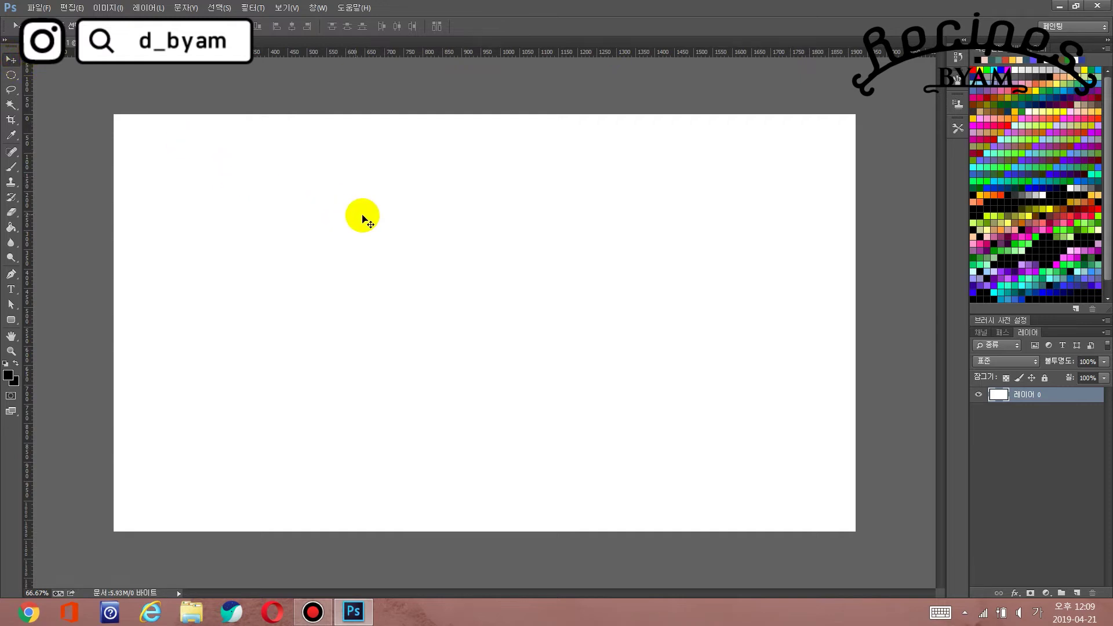
pyautogui.moveTo(381, 213)
pyautogui.mouseDown()
pyautogui.moveTo(459, 279)
pyautogui.moveTo(400, 216)
pyautogui.moveTo(430, 269)
pyautogui.moveTo(388, 221)
pyautogui.moveTo(434, 271)
pyautogui.moveTo(399, 230)
pyautogui.moveTo(427, 256)
pyautogui.moveTo(409, 248)
pyautogui.mouseUp()
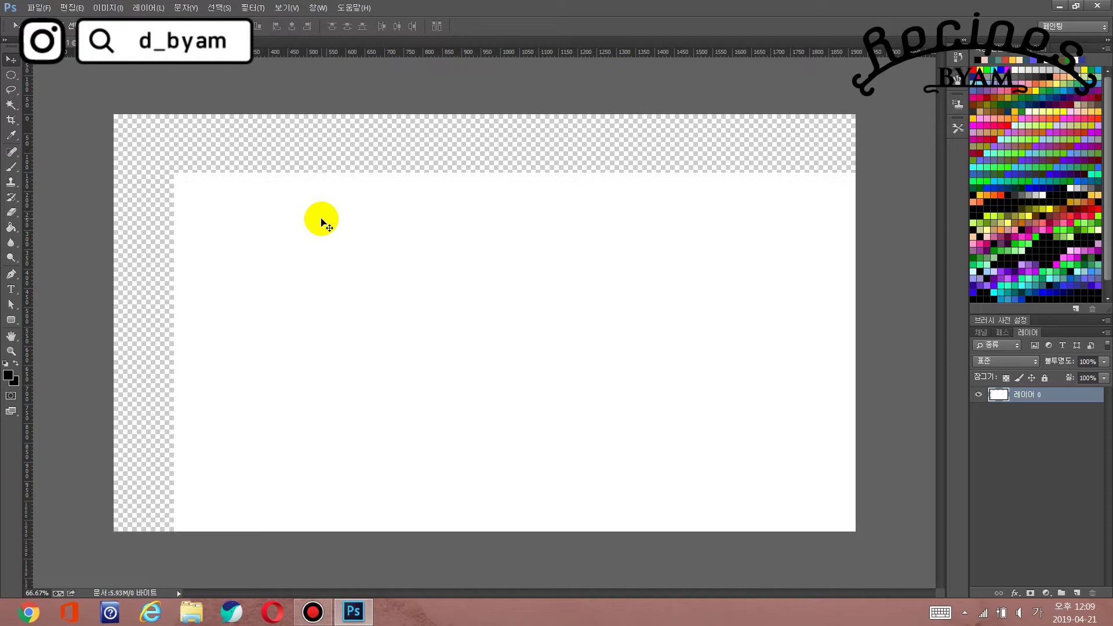
pyautogui.hotkey('ctrl', 'z')
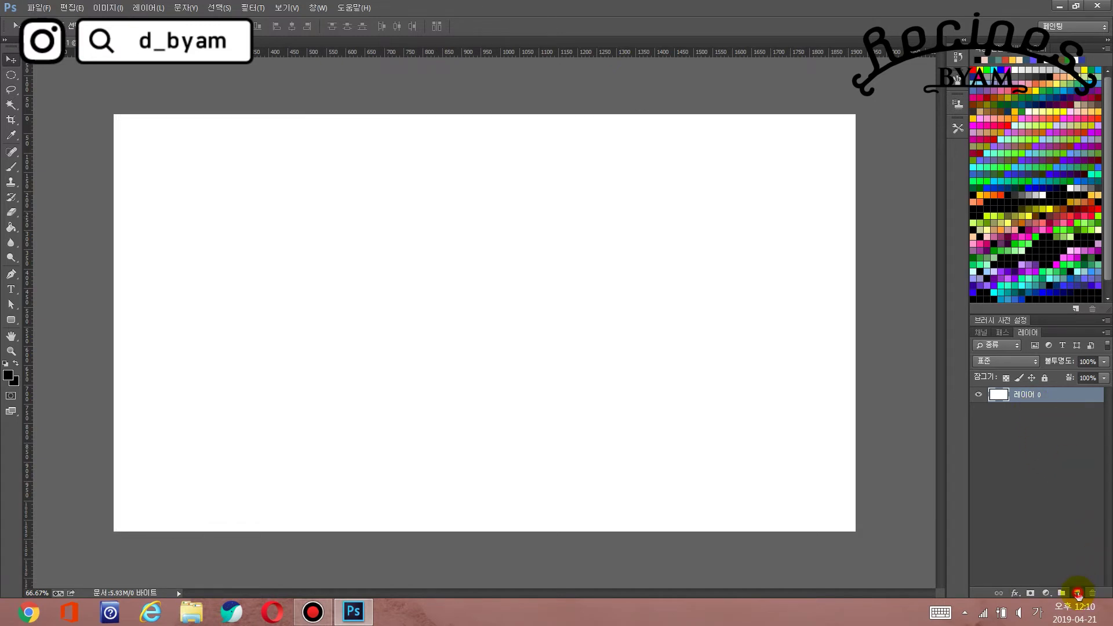
# Step: Add Layer 1 and draw a large circular selection on the canvas's left side
pyautogui.click(1077, 593)
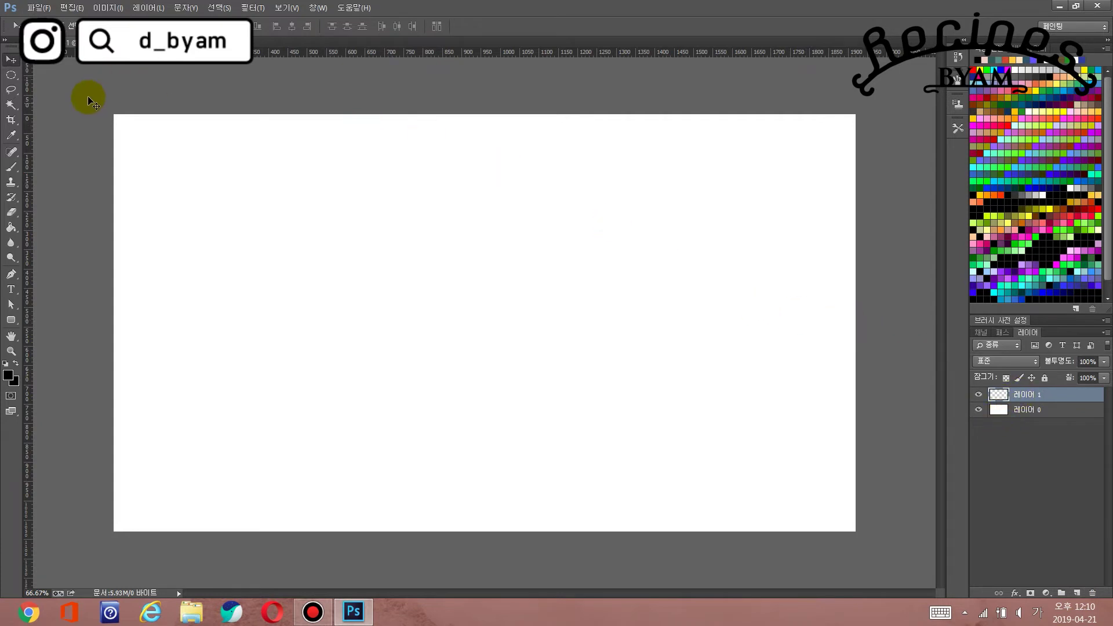
pyautogui.click(11, 76)
pyautogui.rightClick(14, 78)
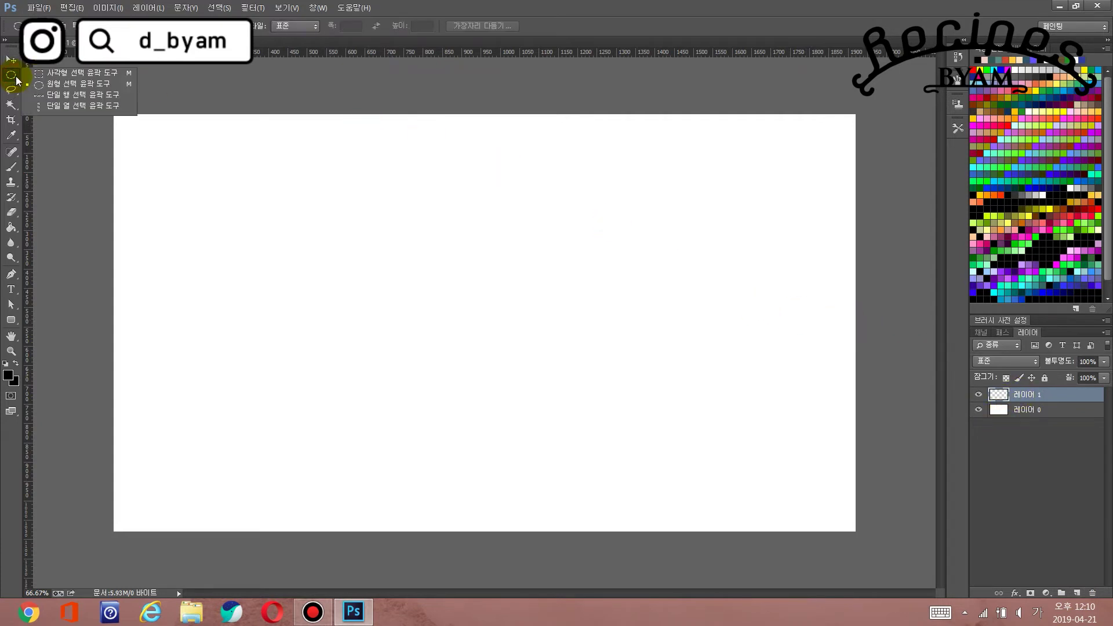
pyautogui.click(41, 81)
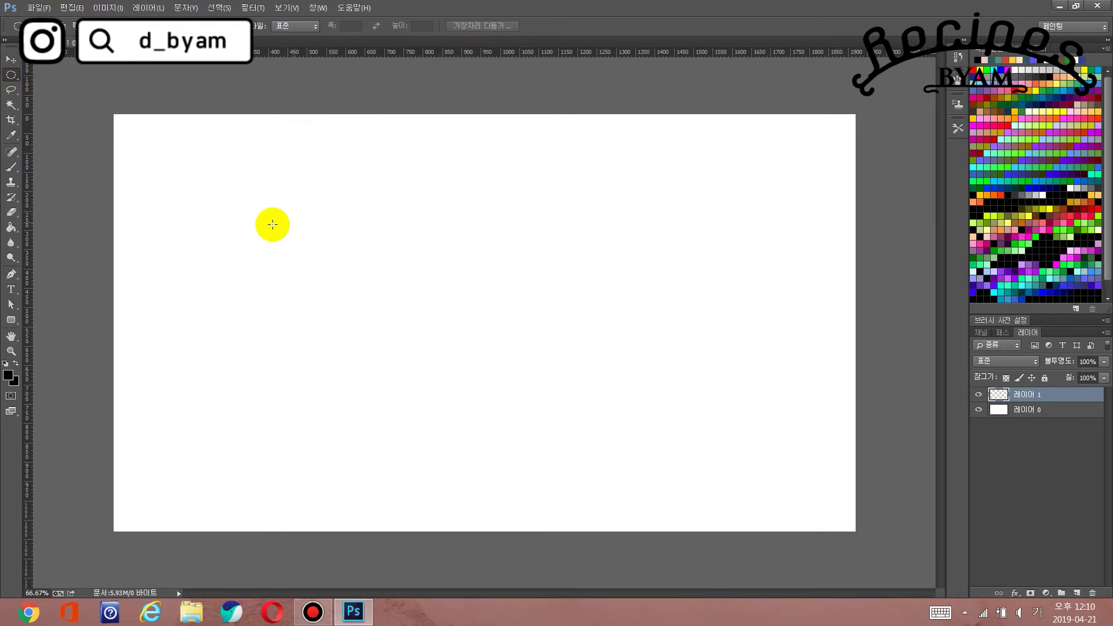
pyautogui.moveTo(244, 178); pyautogui.dragTo(433, 376)
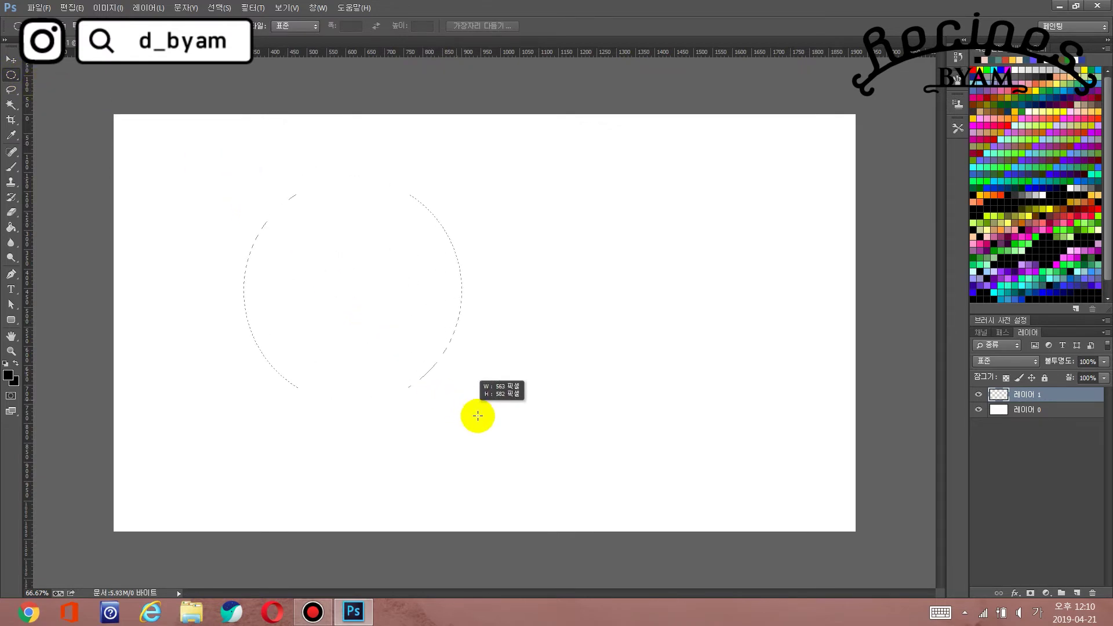
pyautogui.moveTo(433, 375); pyautogui.dragTo(482, 421)
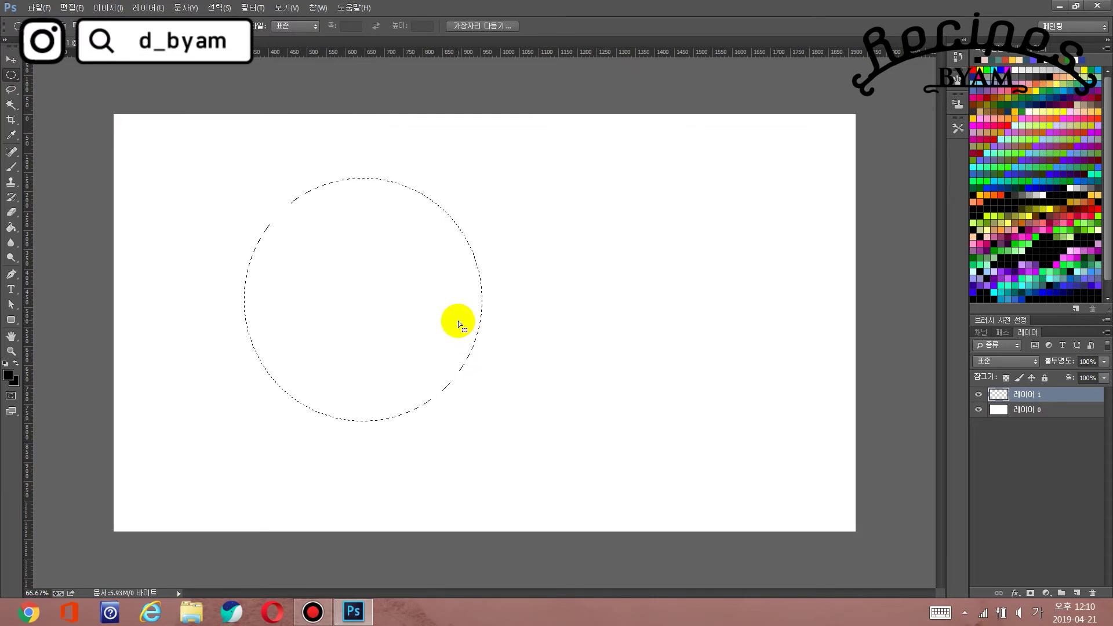
# Step: Fill the circular selection with pure red (#ff0000)
pyautogui.rightClick(458, 321)
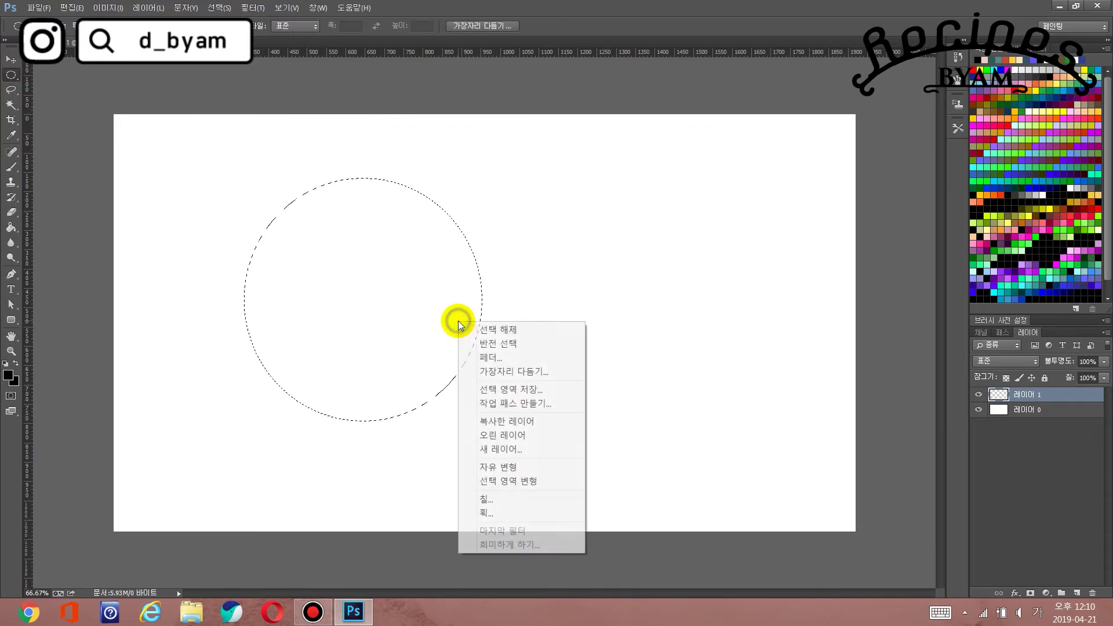
pyautogui.click(489, 498)
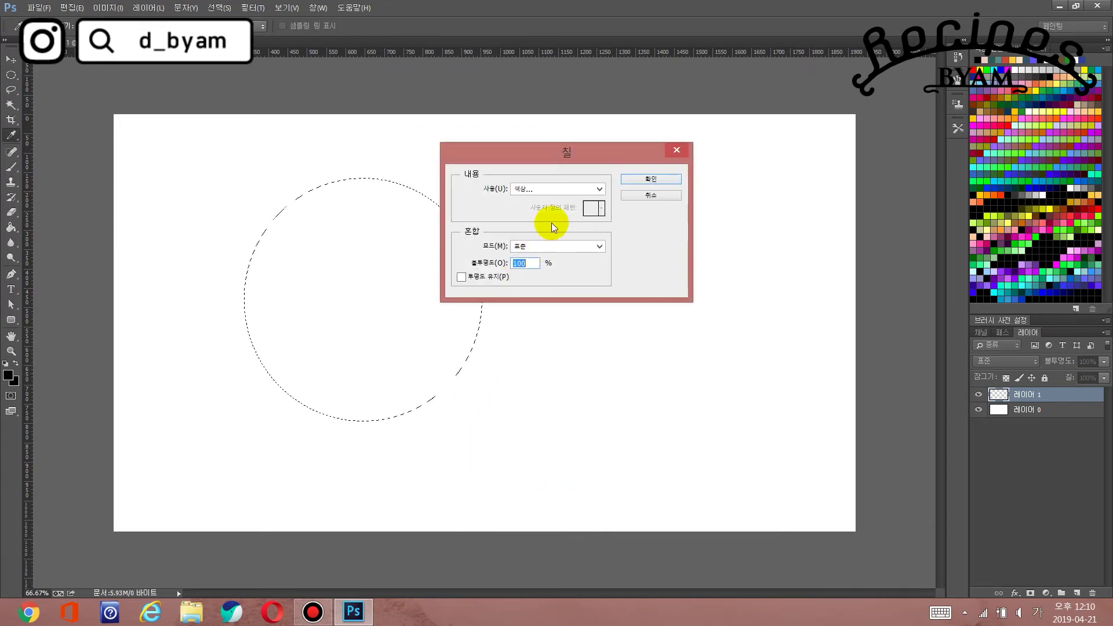
pyautogui.click(573, 186)
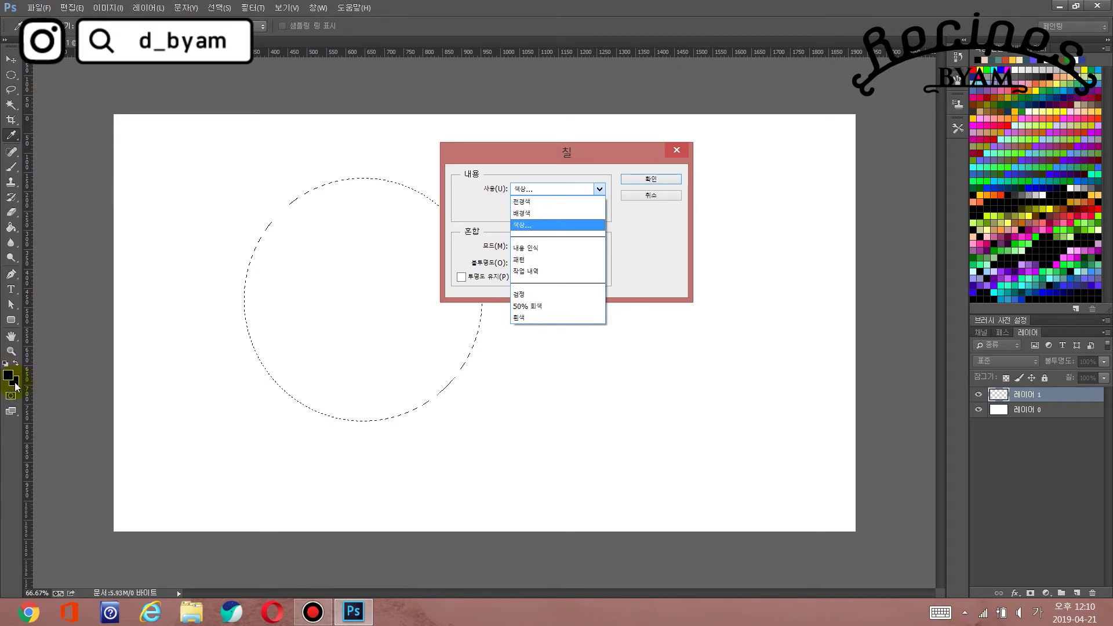
pyautogui.click(526, 227)
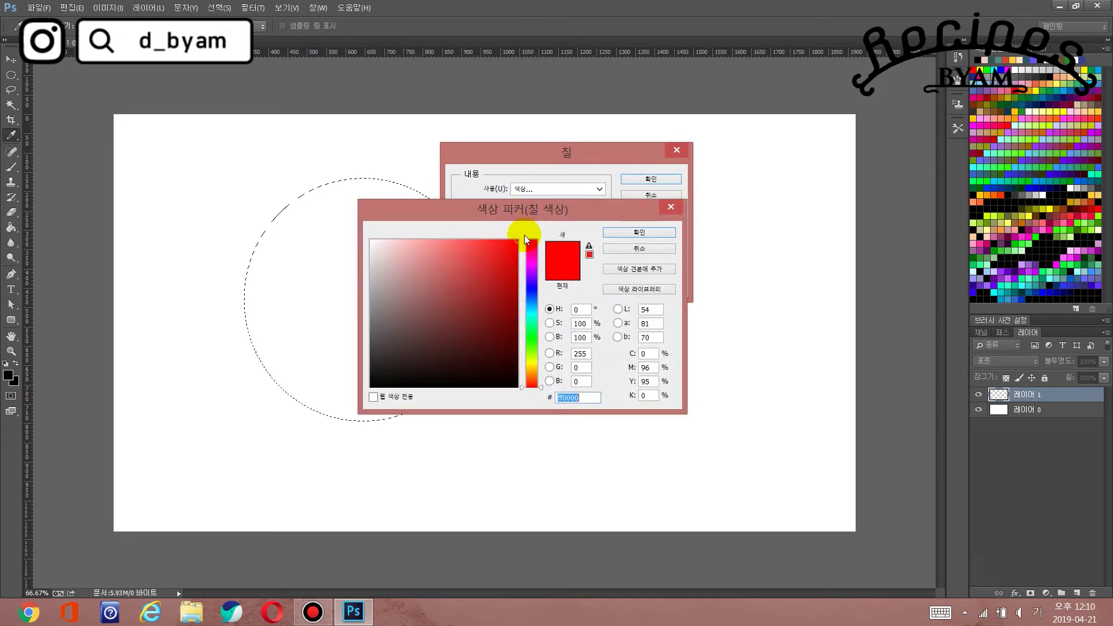
pyautogui.click(622, 232)
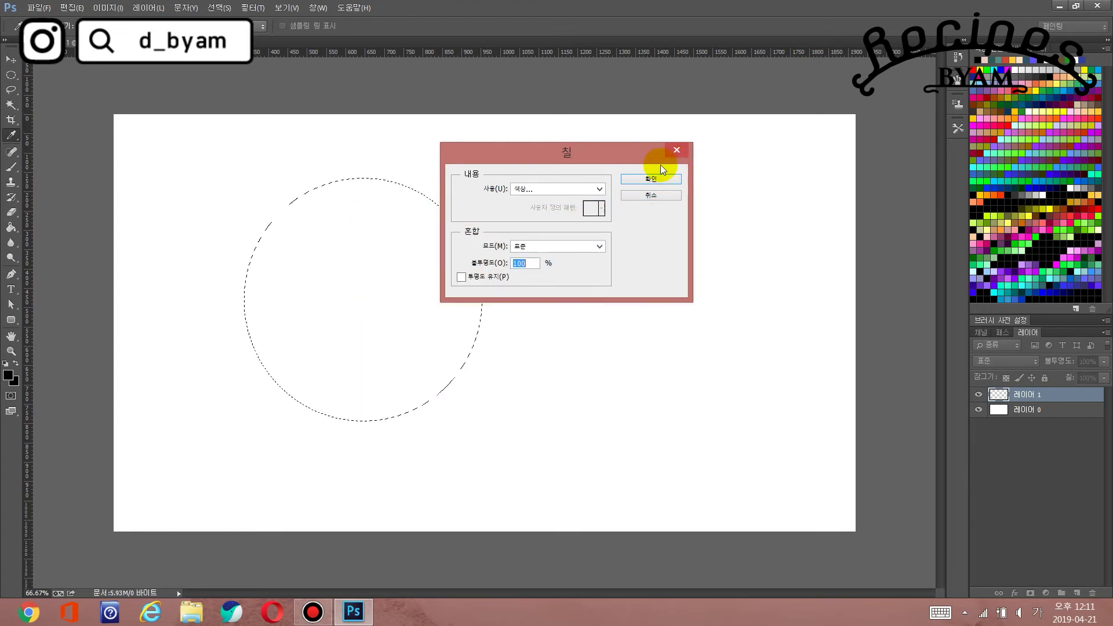
pyautogui.click(658, 181)
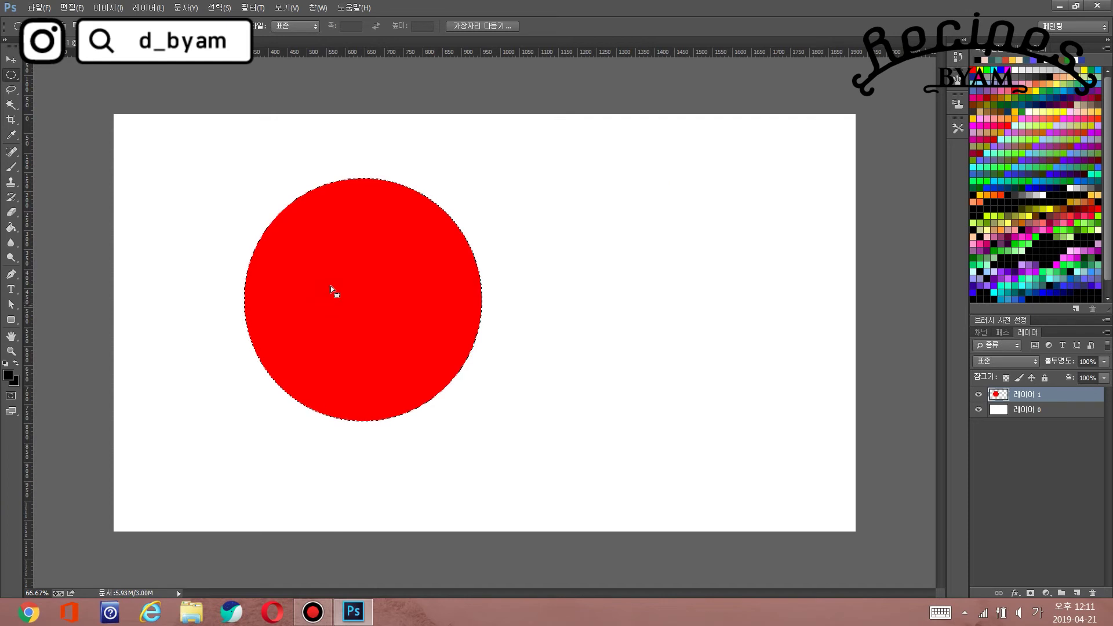
# Step: Deselect the red circle
pyautogui.rightClick(358, 242)
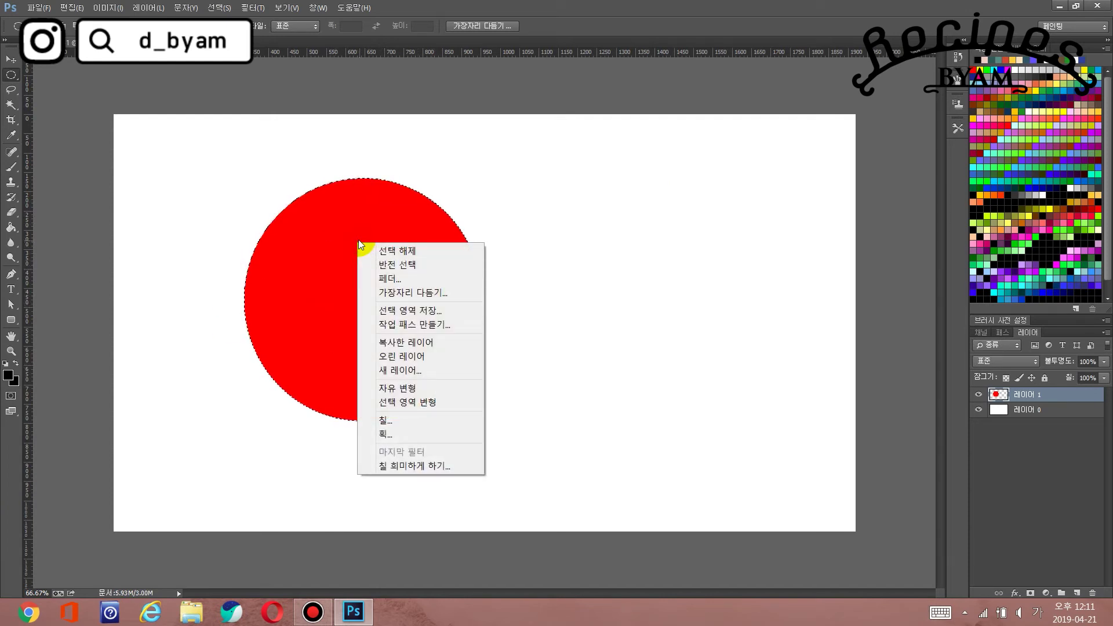
pyautogui.click(391, 253)
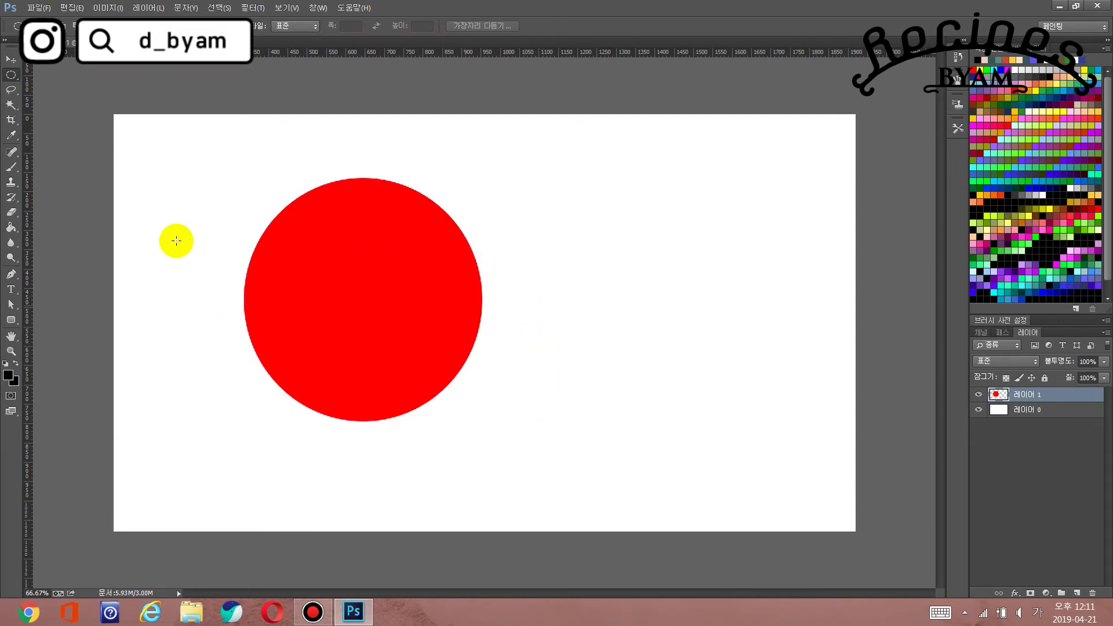
pyautogui.click(217, 300)
pyautogui.click(322, 429)
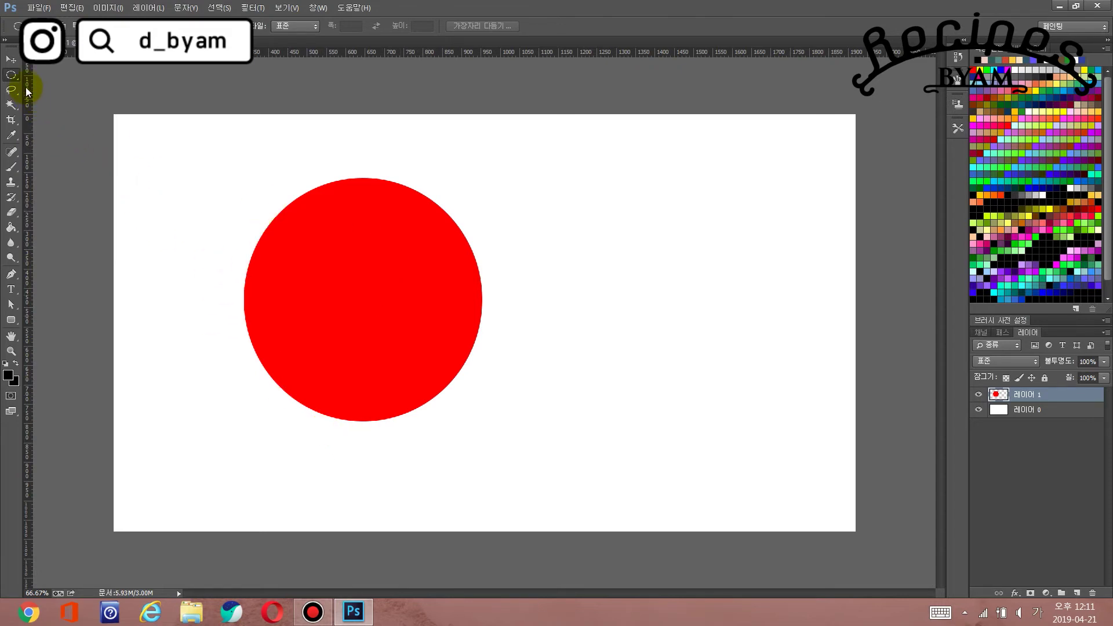
# Step: Move the red circle nearer the centre and hide white Layer 0
pyautogui.click(10, 60)
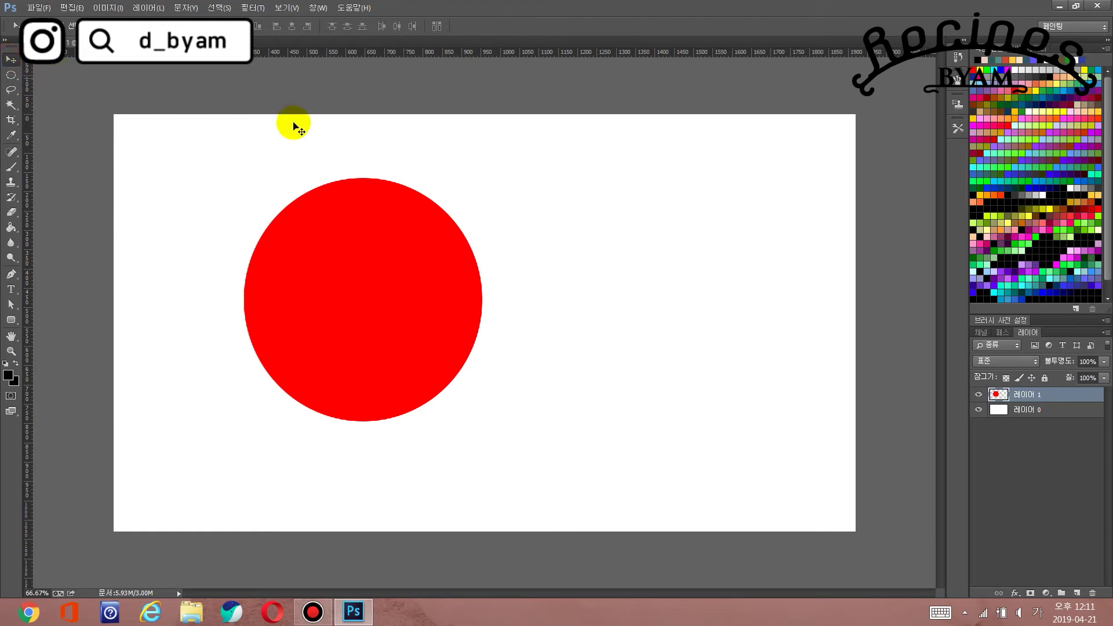
pyautogui.click(317, 173)
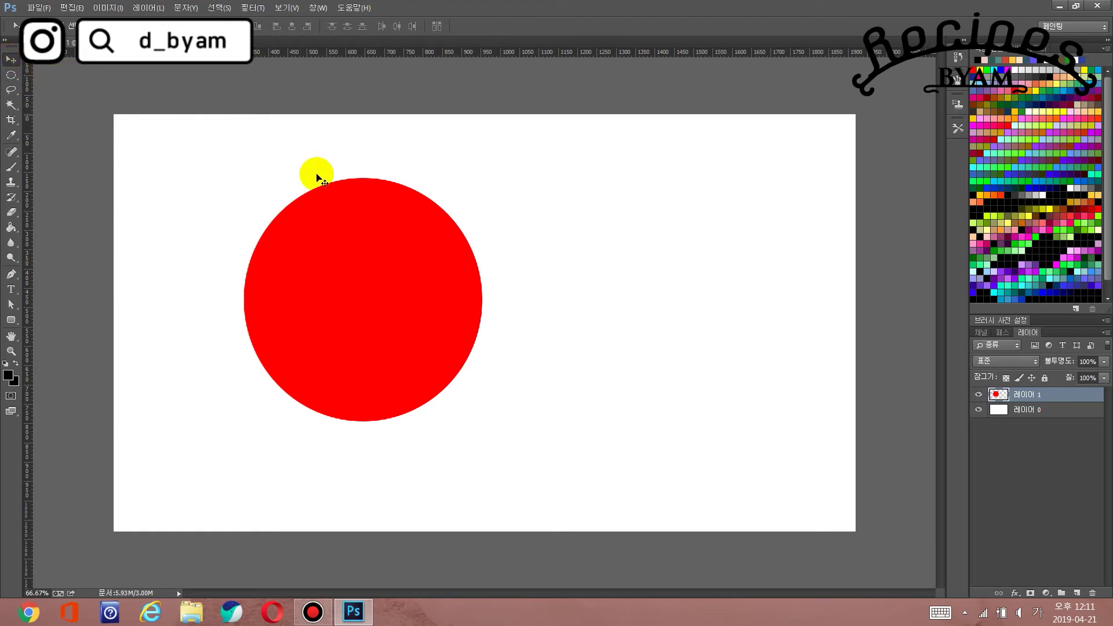
pyautogui.moveTo(380, 266)
pyautogui.mouseDown()
pyautogui.moveTo(436, 268)
pyautogui.moveTo(392, 294)
pyautogui.moveTo(474, 269)
pyautogui.moveTo(514, 287)
pyautogui.moveTo(423, 269)
pyautogui.moveTo(466, 272)
pyautogui.mouseUp()
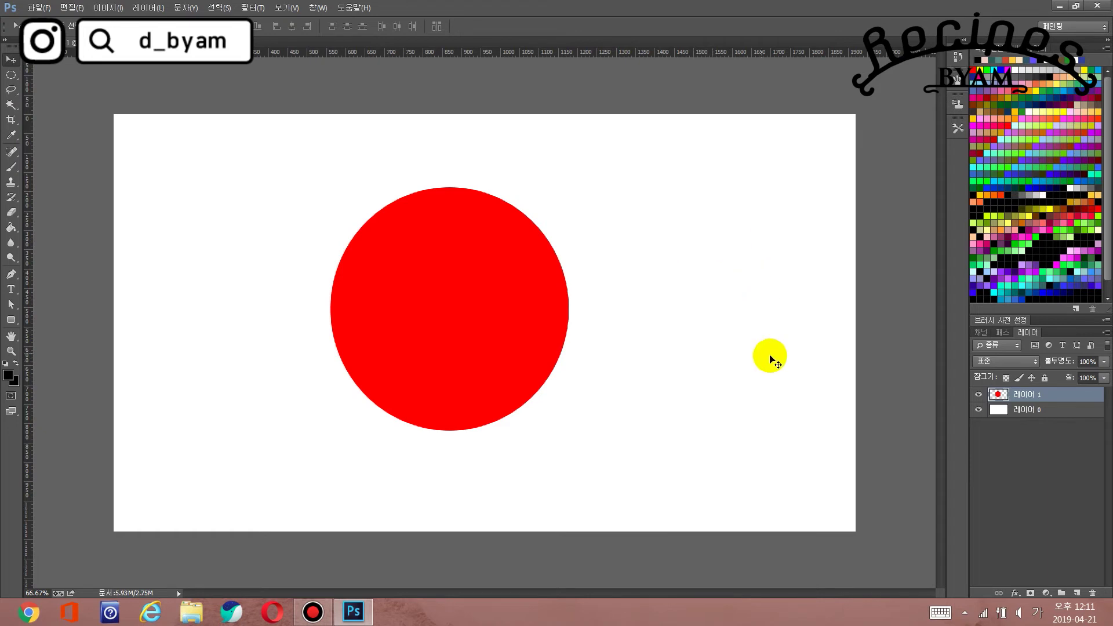
pyautogui.click(980, 412)
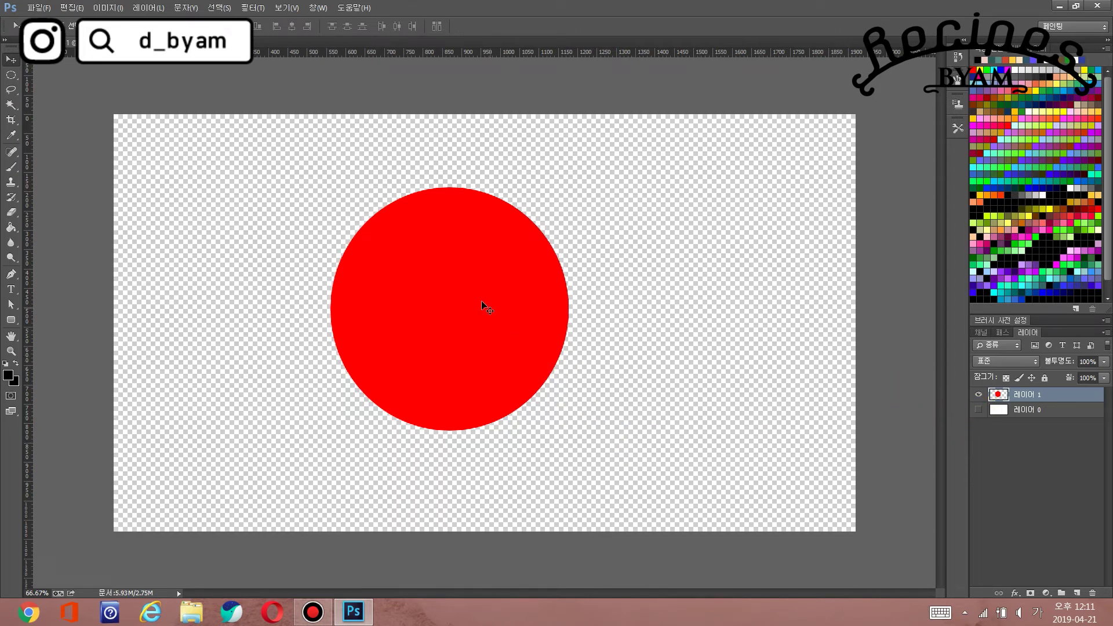
pyautogui.moveTo(479, 301)
pyautogui.mouseDown()
pyautogui.moveTo(427, 340)
pyautogui.moveTo(441, 314)
pyautogui.moveTo(635, 308)
pyautogui.moveTo(430, 303)
pyautogui.moveTo(533, 298)
pyautogui.moveTo(349, 276)
pyautogui.moveTo(572, 281)
pyautogui.moveTo(637, 305)
pyautogui.moveTo(658, 333)
pyautogui.moveTo(522, 307)
pyautogui.moveTo(384, 326)
pyautogui.moveTo(483, 304)
pyautogui.moveTo(431, 291)
pyautogui.mouseUp()
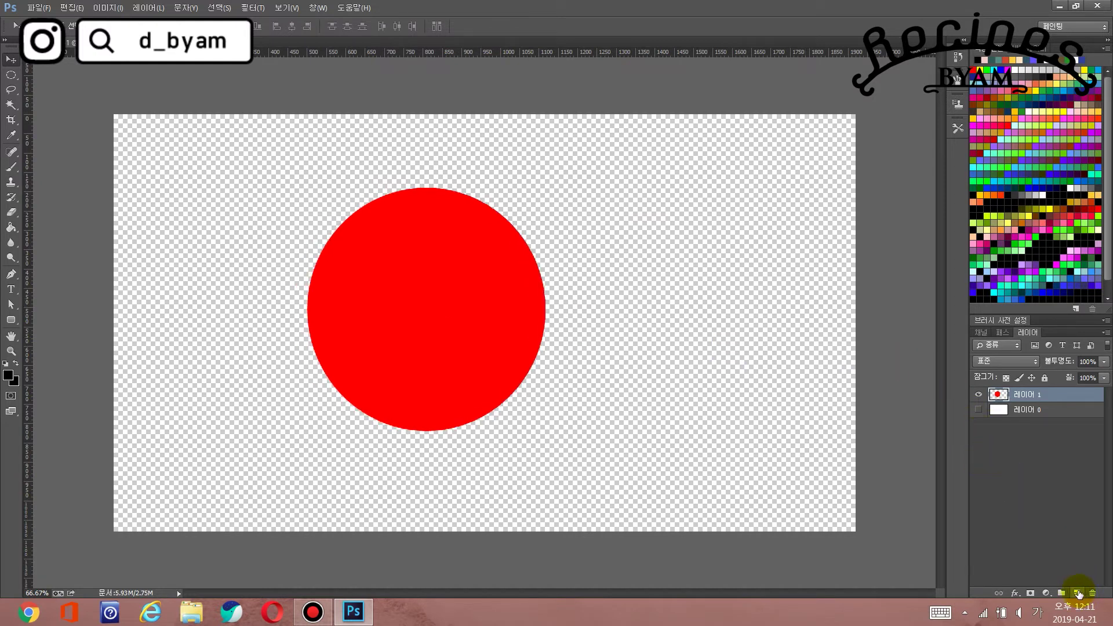
# Step: Add Layer 2 and draw a square selection overlapping the circle's lower right
pyautogui.click(1078, 594)
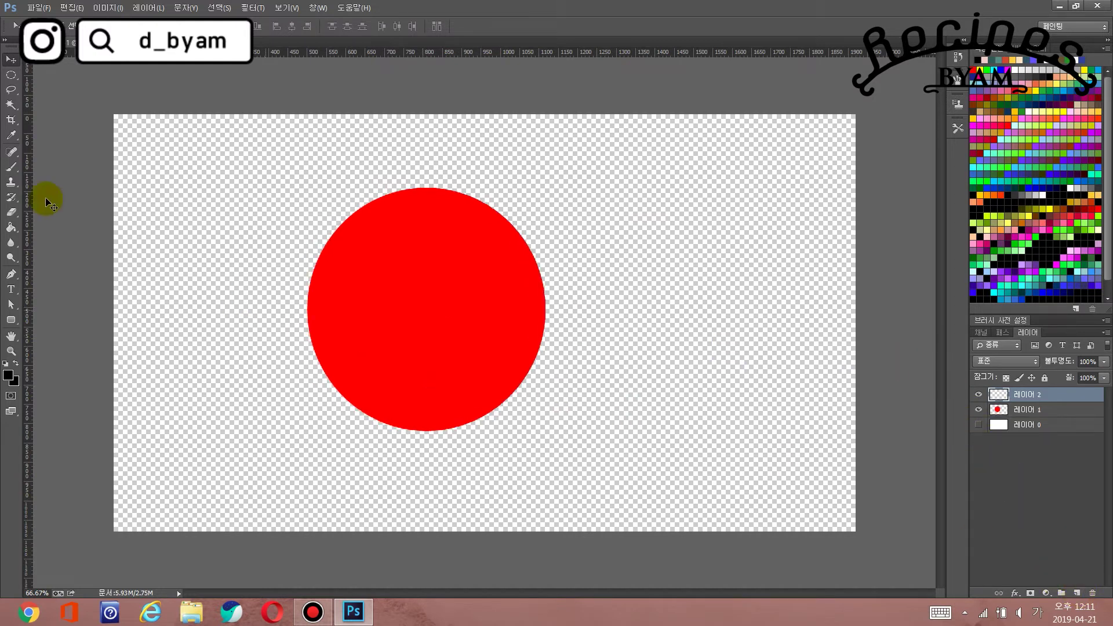
pyautogui.click(10, 76)
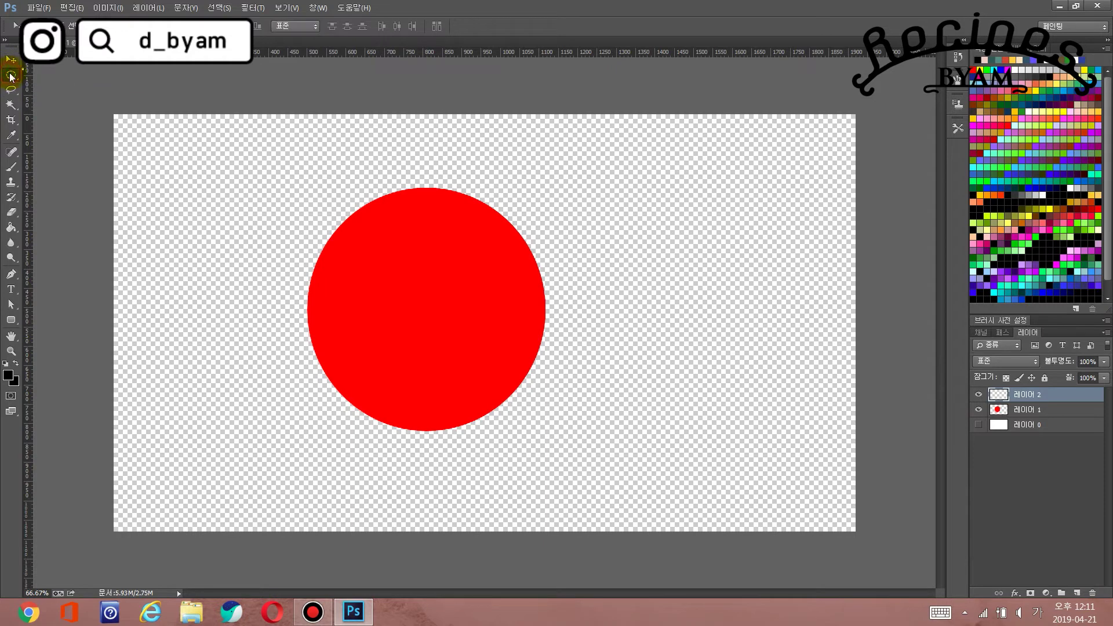
pyautogui.rightClick(11, 75)
pyautogui.click(41, 73)
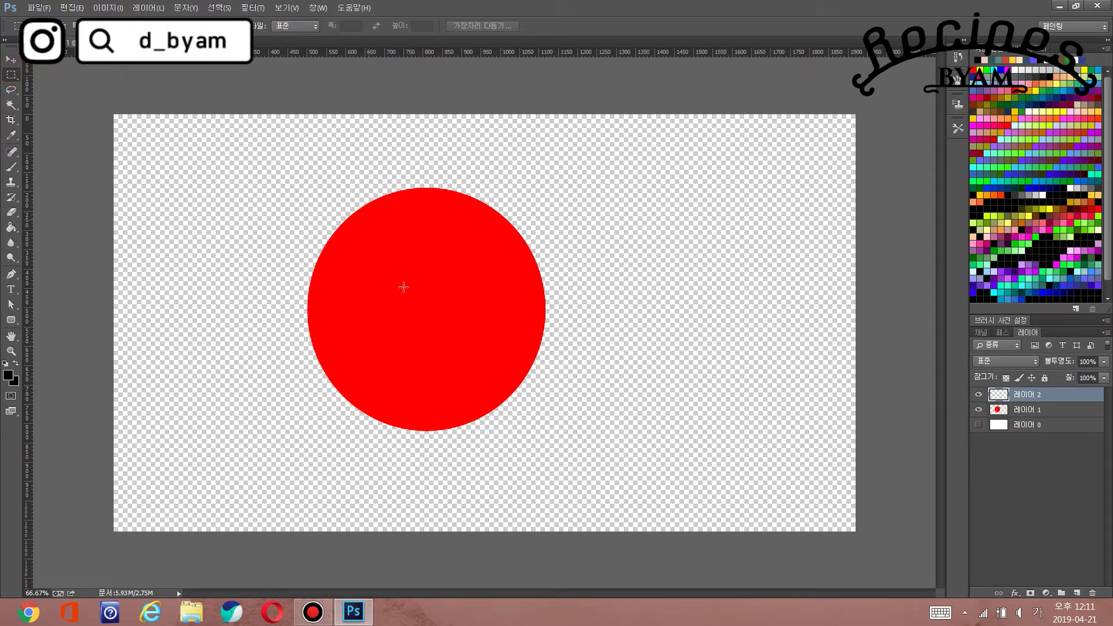
pyautogui.moveTo(423, 273); pyautogui.dragTo(618, 458)
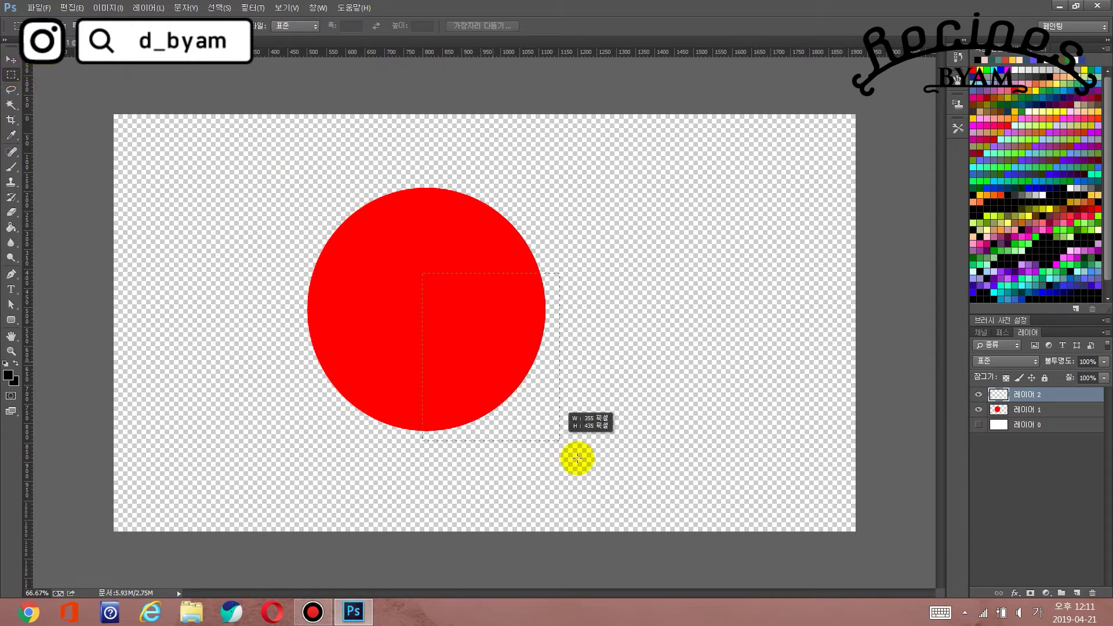
pyautogui.moveTo(618, 458); pyautogui.dragTo(628, 458)
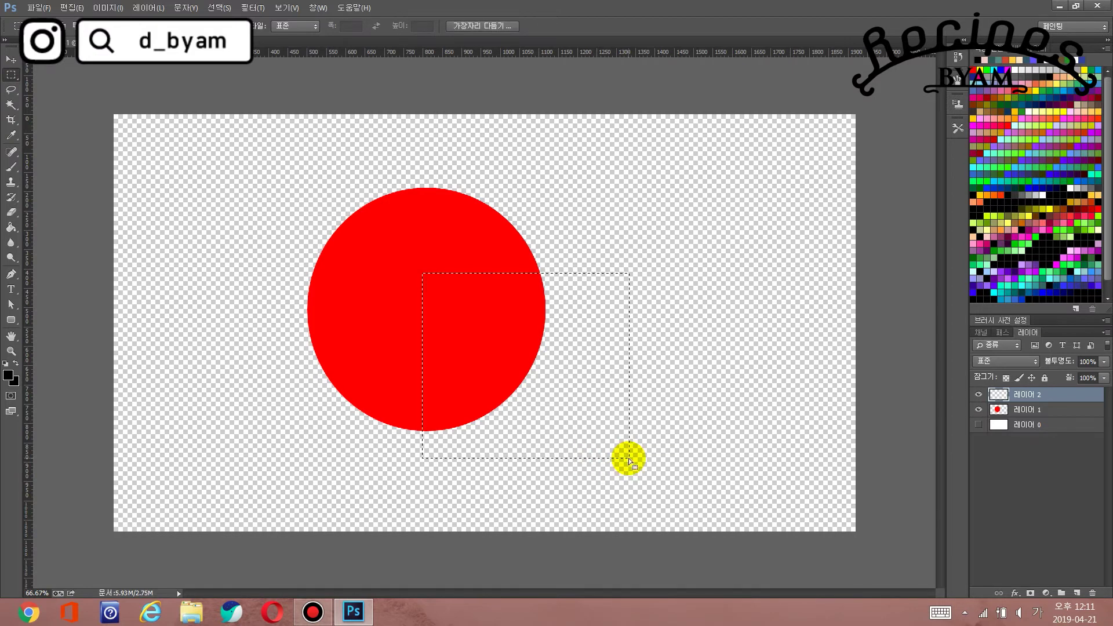
# Step: Fill the square selection with solid blue
pyautogui.rightClick(530, 363)
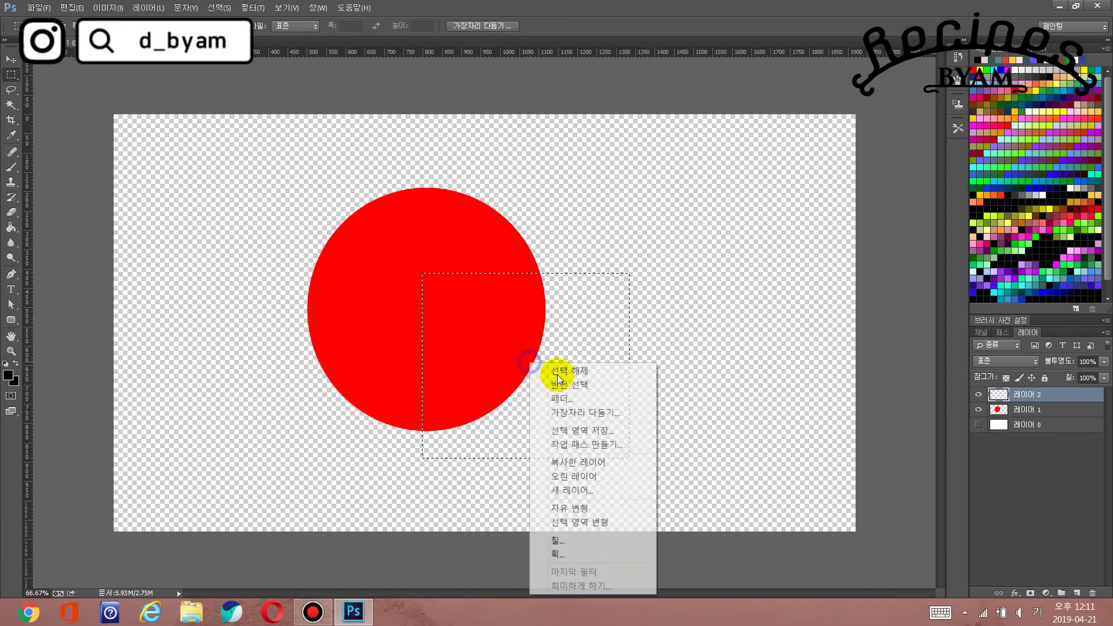
pyautogui.click(597, 540)
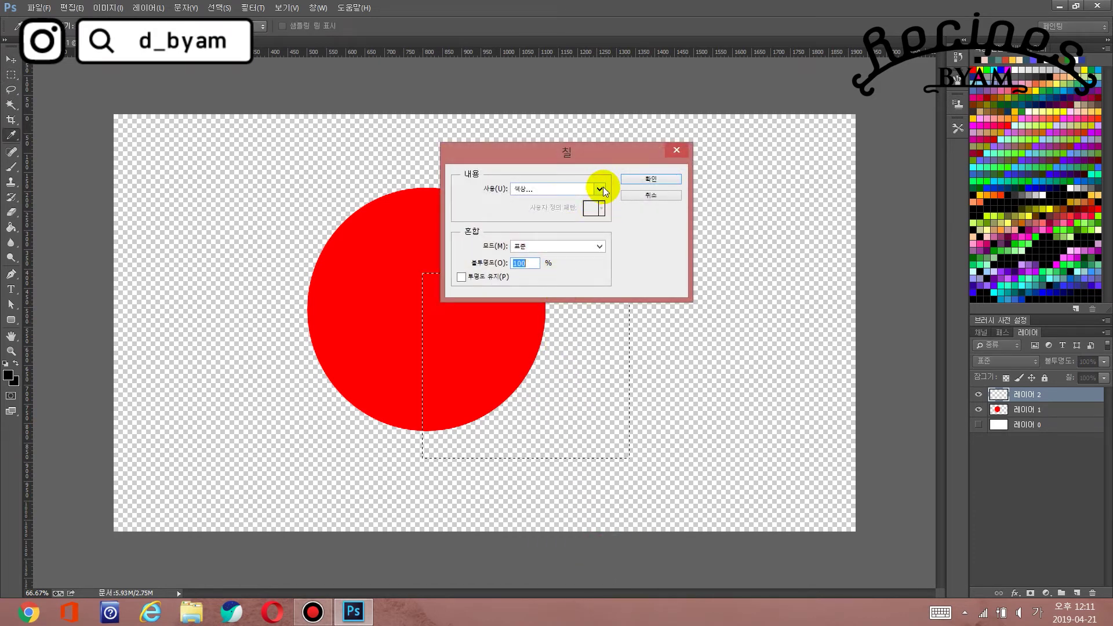
pyautogui.click(600, 189)
pyautogui.click(555, 224)
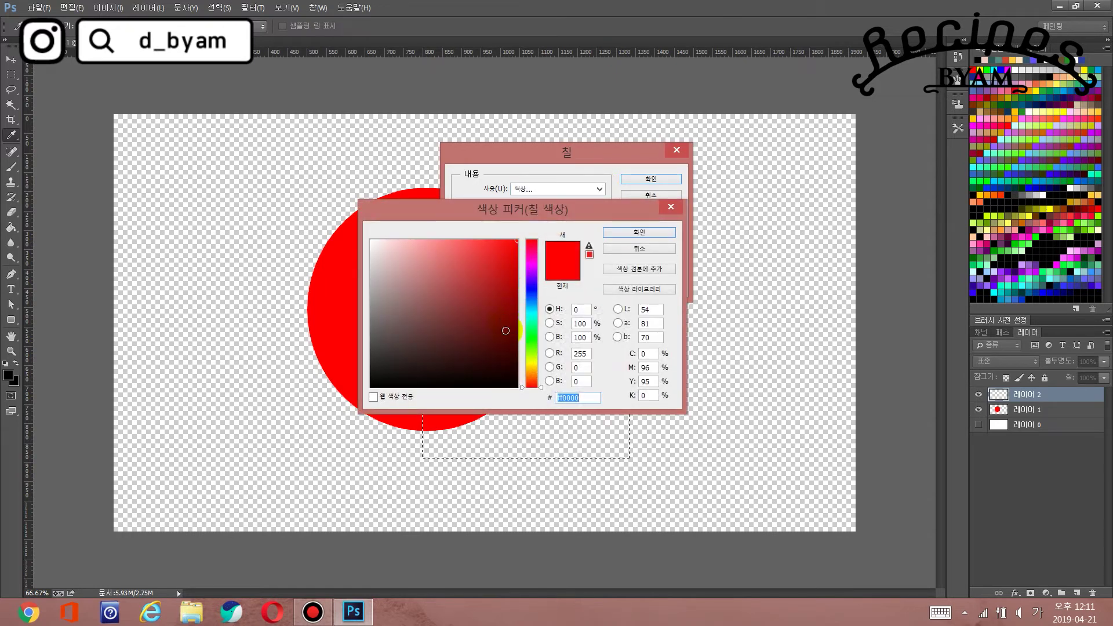
pyautogui.click(532, 292)
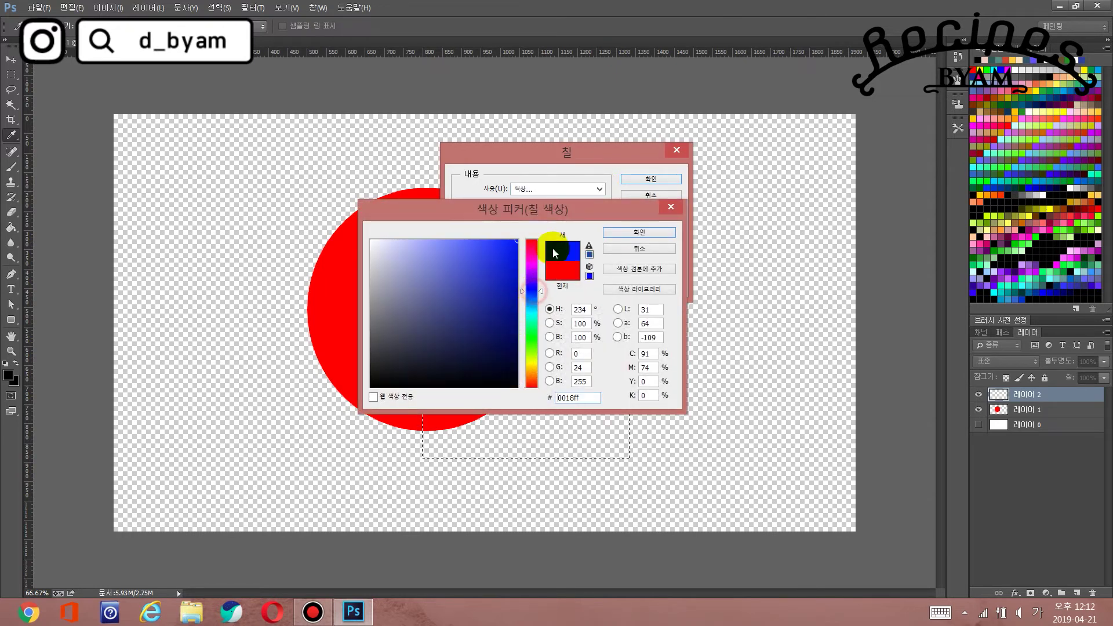
pyautogui.click(644, 233)
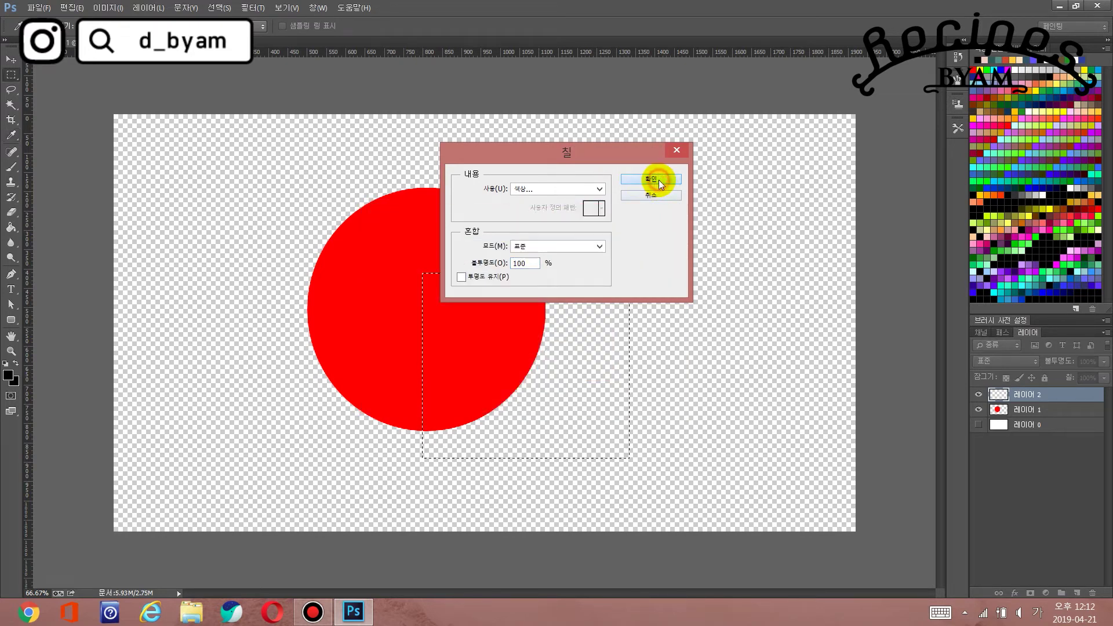
pyautogui.click(659, 180)
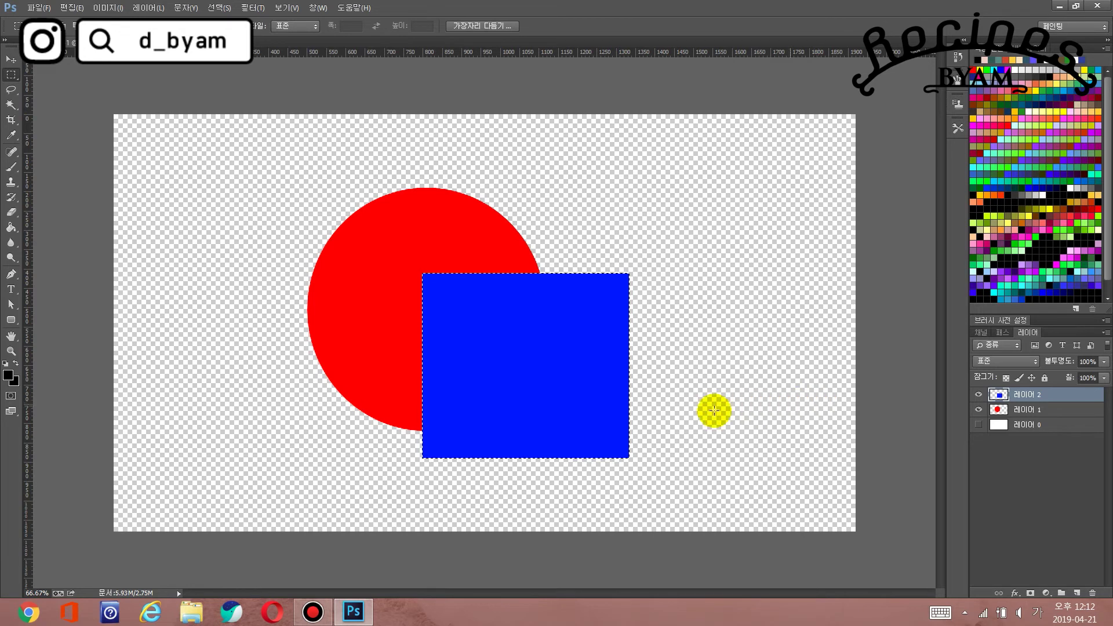
pyautogui.rightClick(568, 363)
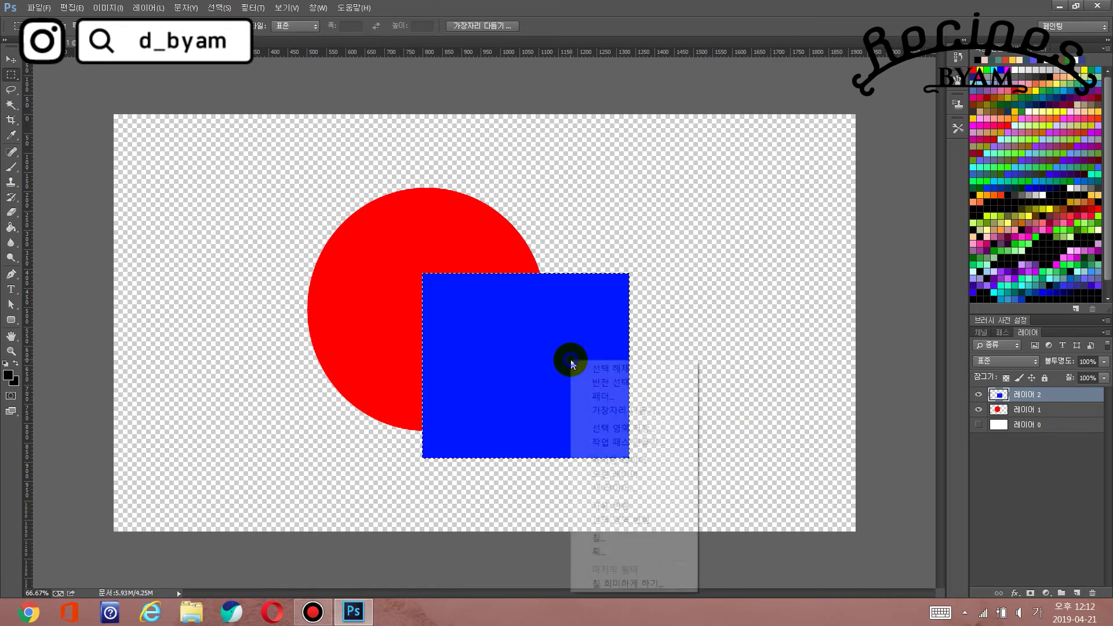
# Step: Deselect the blue square and place Layer 2 above the red circle's Layer 1
pyautogui.click(596, 368)
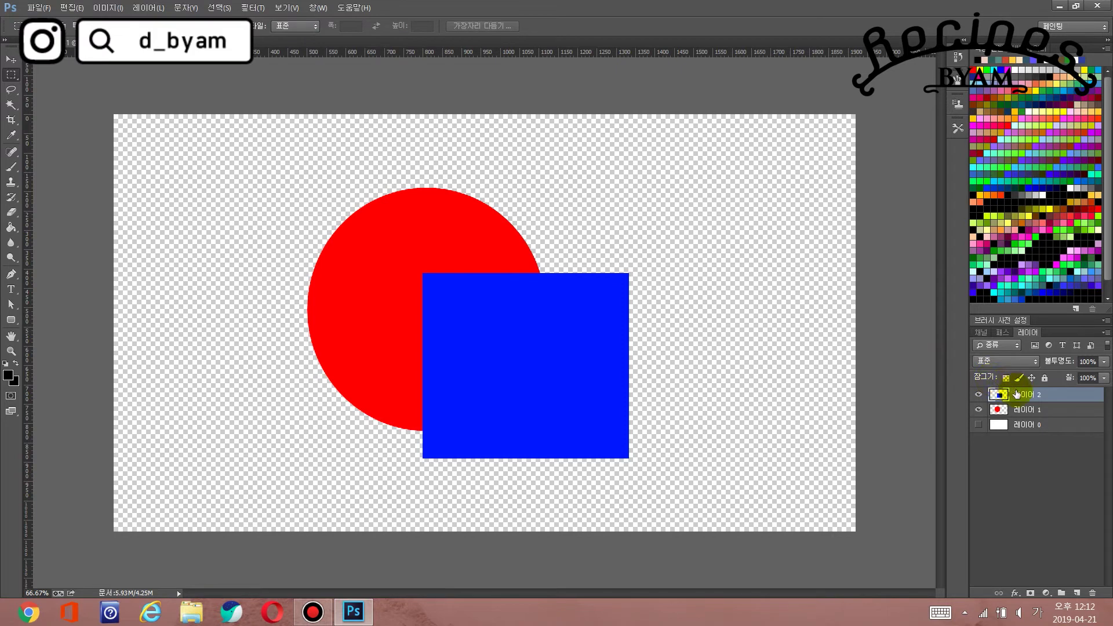
pyautogui.moveTo(1018, 394); pyautogui.dragTo(1038, 419)
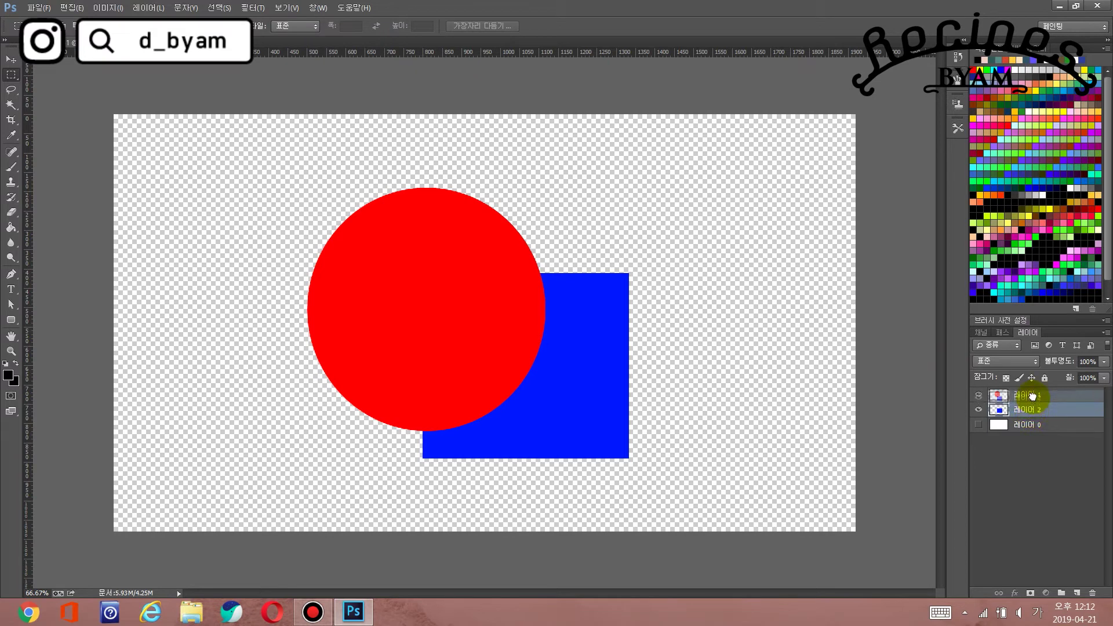
pyautogui.moveTo(1032, 404); pyautogui.dragTo(1029, 390)
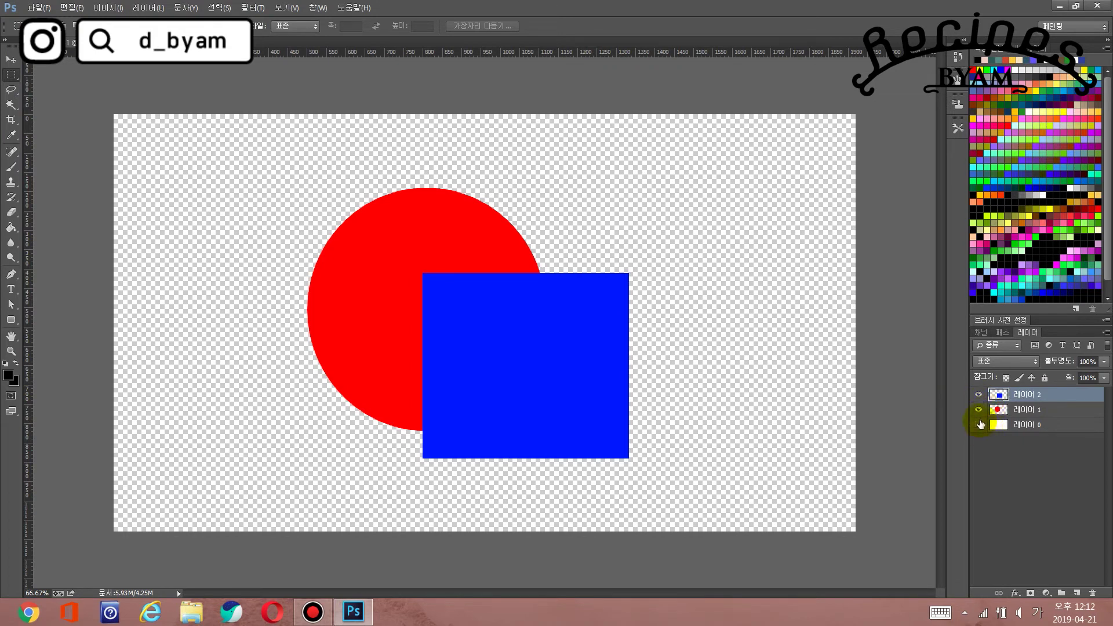
# Step: Show white Layer 0 and move it to the bottom, behind both shapes
pyautogui.click(978, 426)
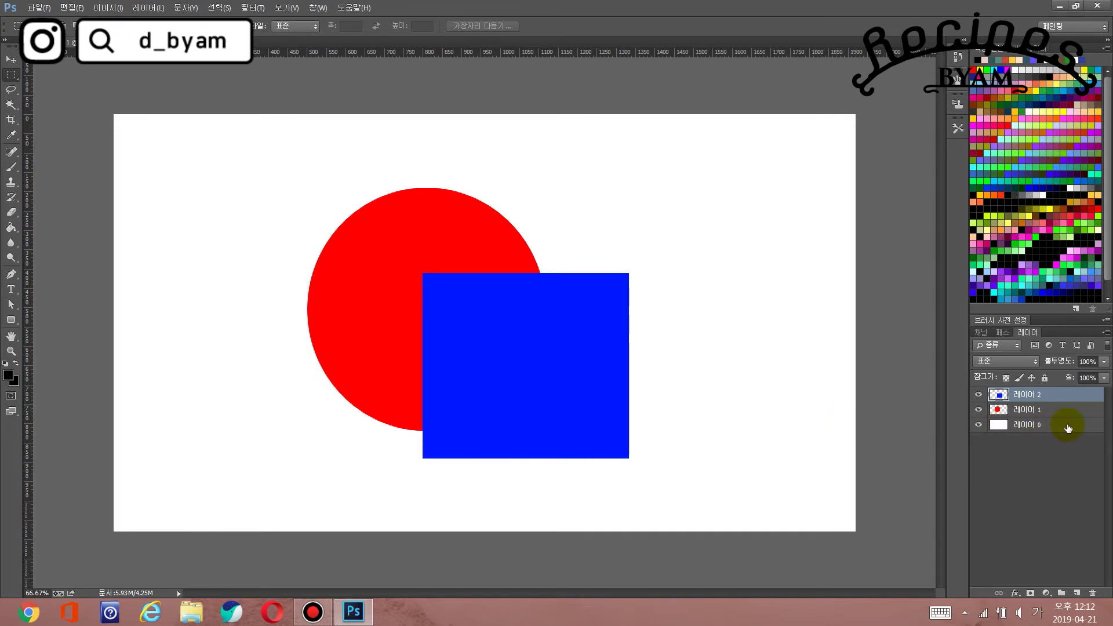
pyautogui.moveTo(1042, 420); pyautogui.dragTo(1048, 397)
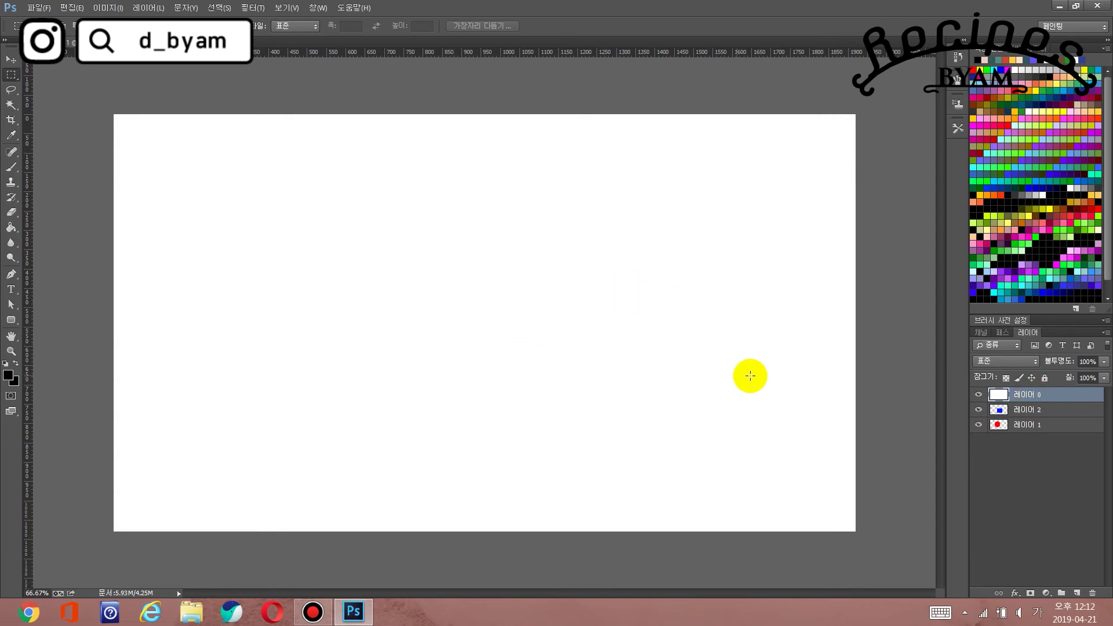
pyautogui.click(979, 396)
pyautogui.click(979, 397)
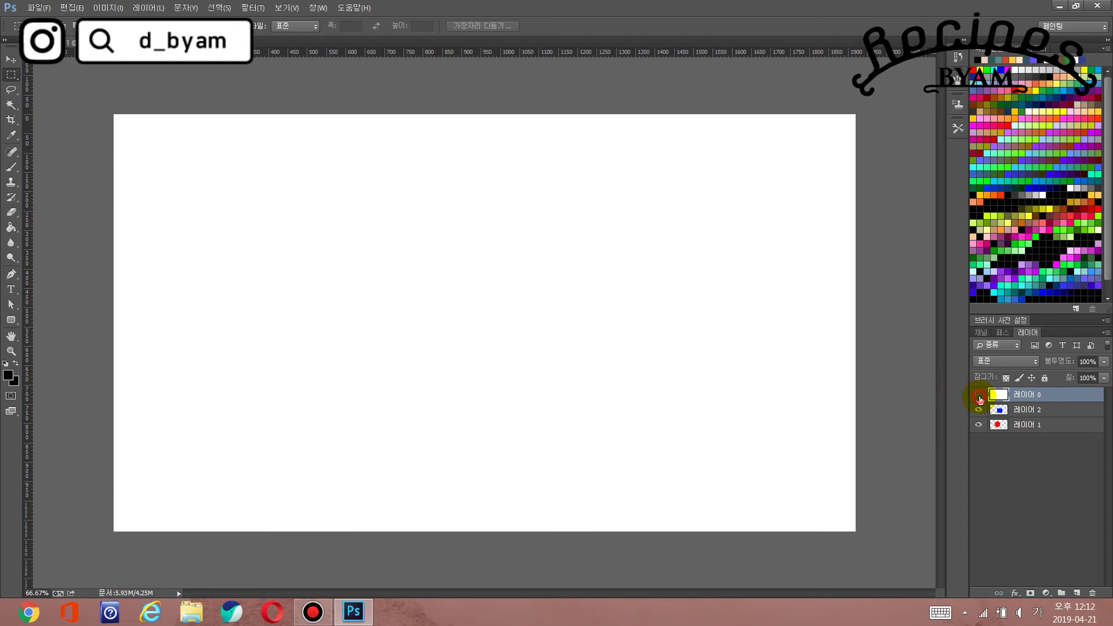
pyautogui.click(979, 395)
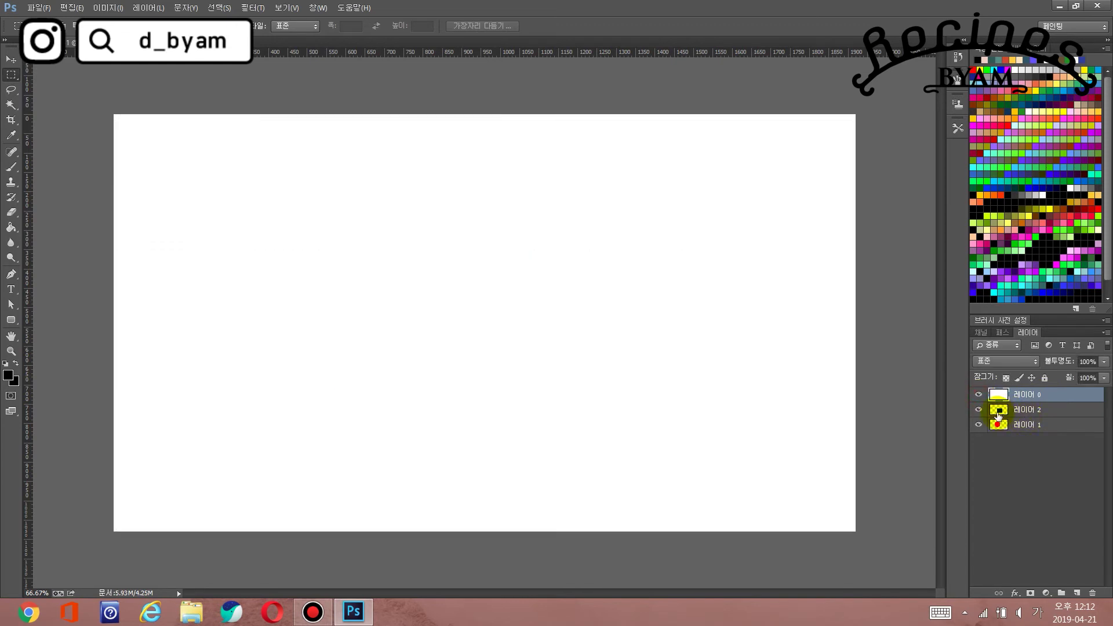
pyautogui.click(978, 395)
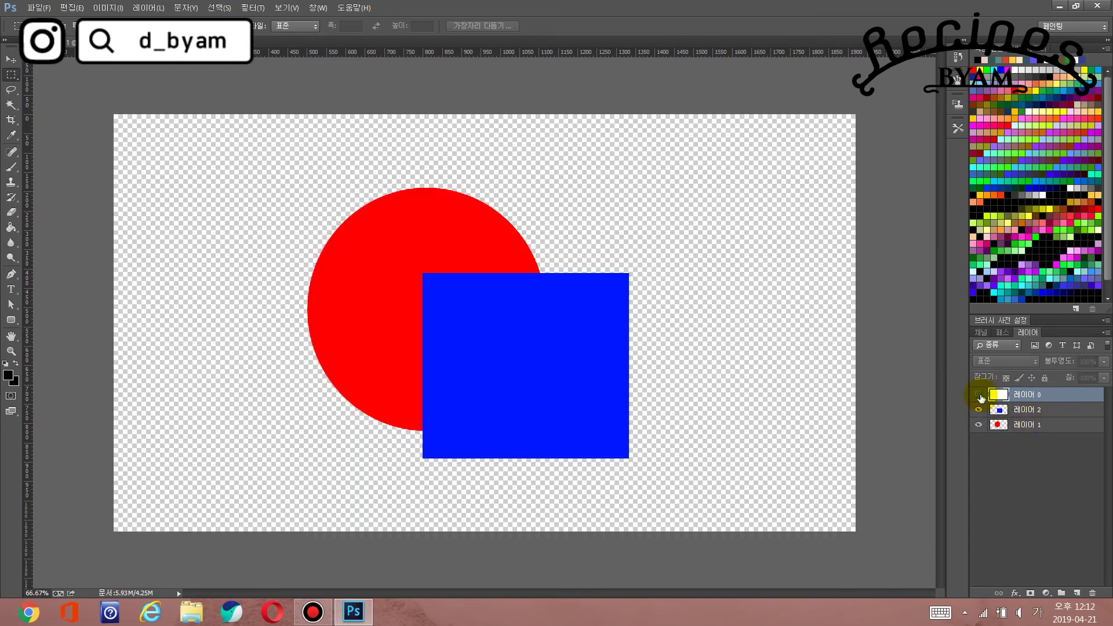
pyautogui.click(979, 395)
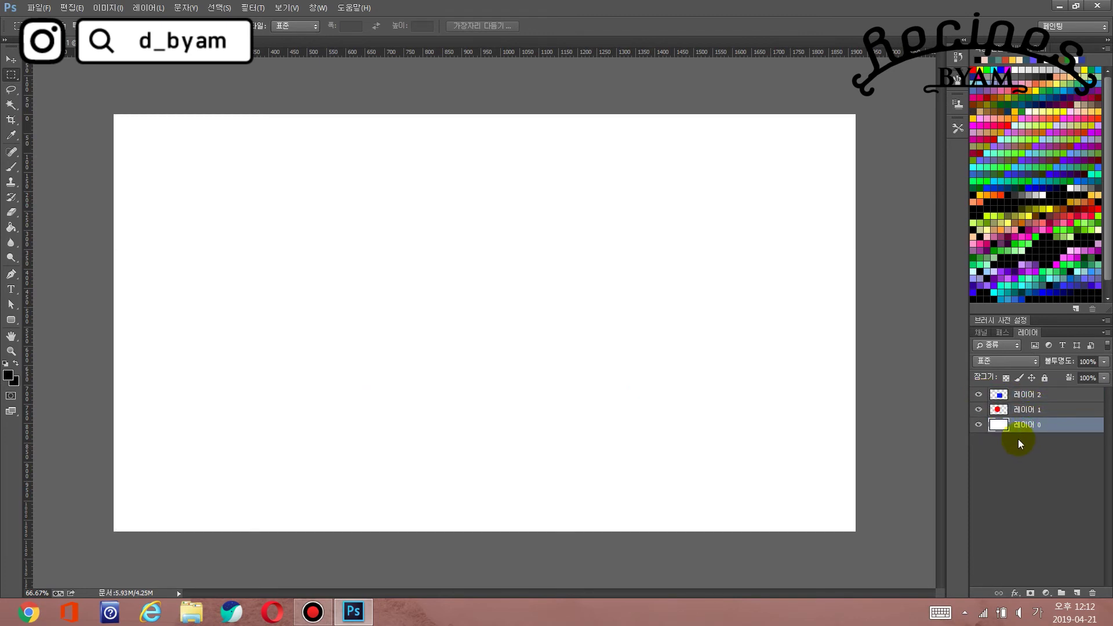
pyautogui.moveTo(1029, 399); pyautogui.dragTo(1018, 440)
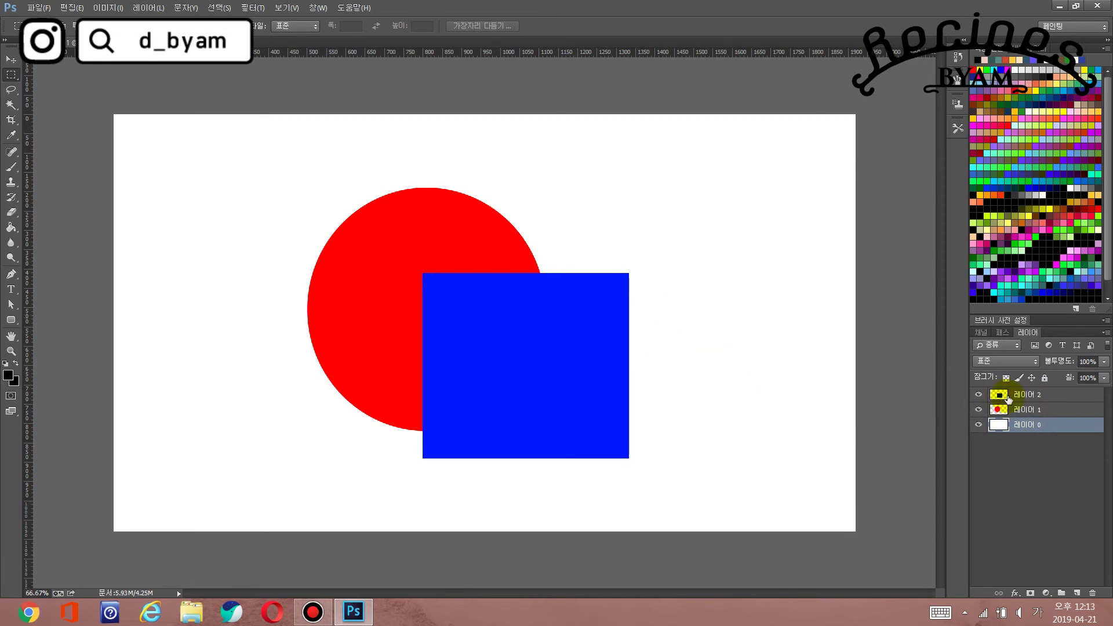
pyautogui.keyDown('shift'); pyautogui.click(1047, 396); pyautogui.keyUp('shift')
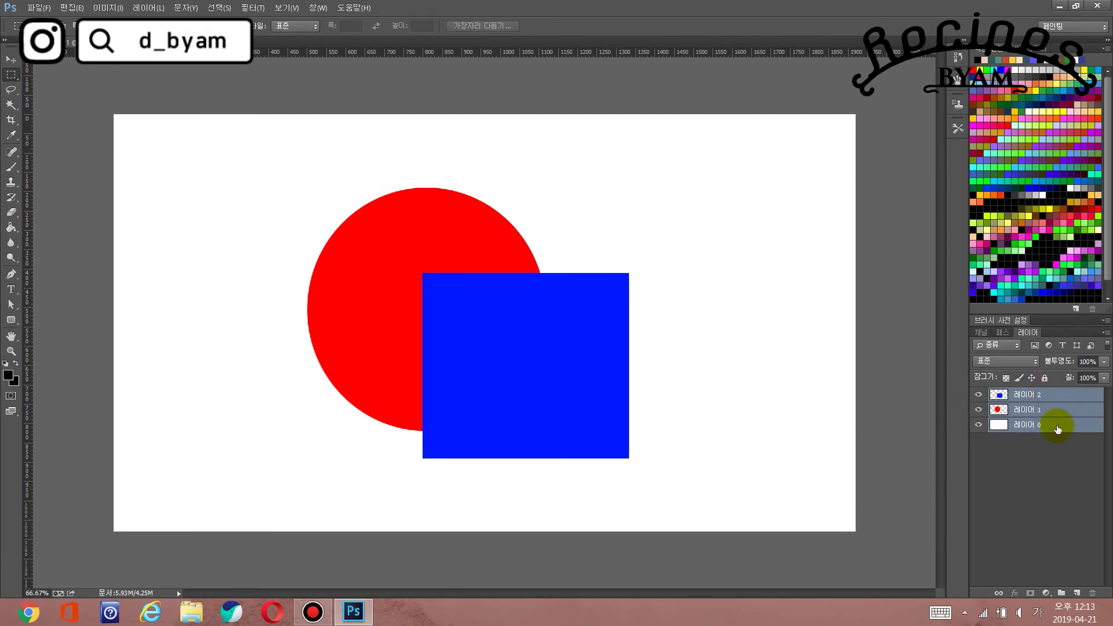
pyautogui.click(1076, 509)
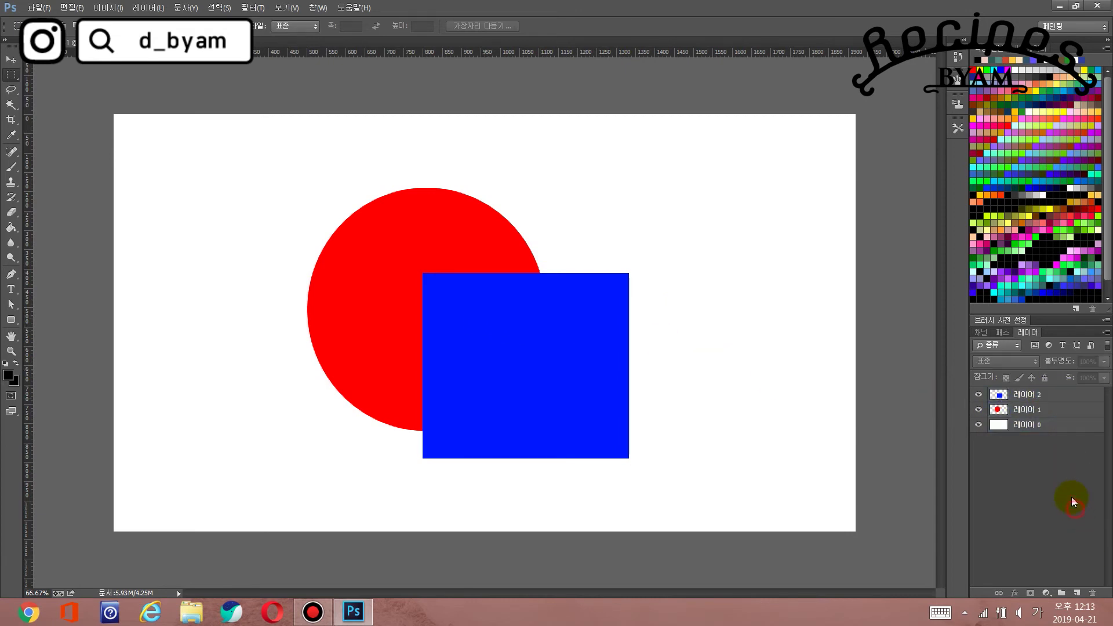
# Step: Add black 'BYAM' text near the top of the blue square on a new text layer
pyautogui.click(20, 293)
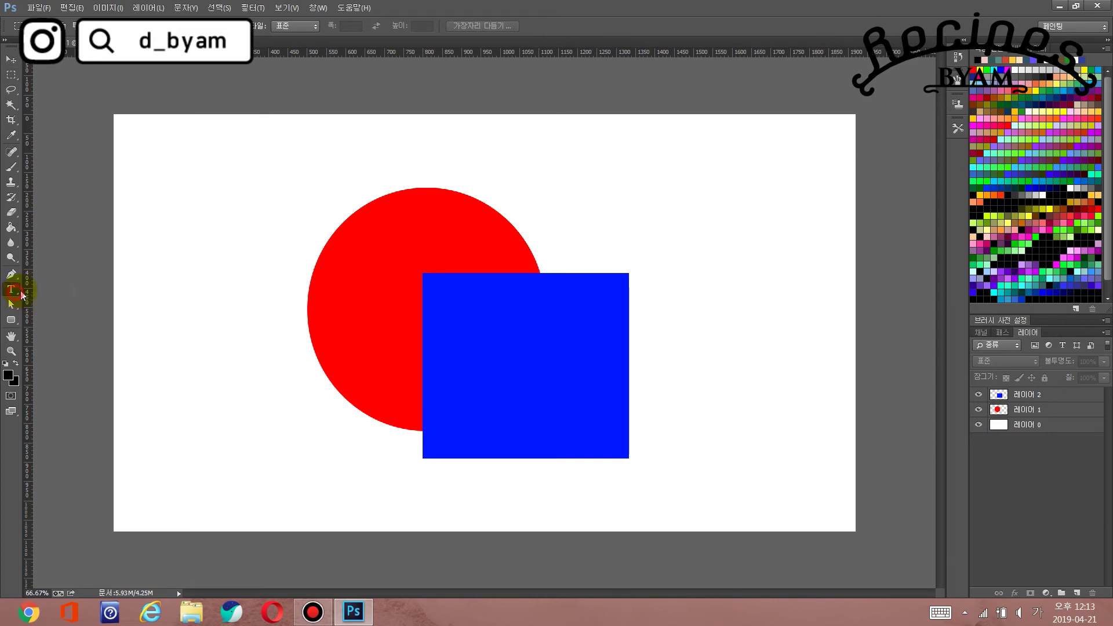
pyautogui.click(448, 323)
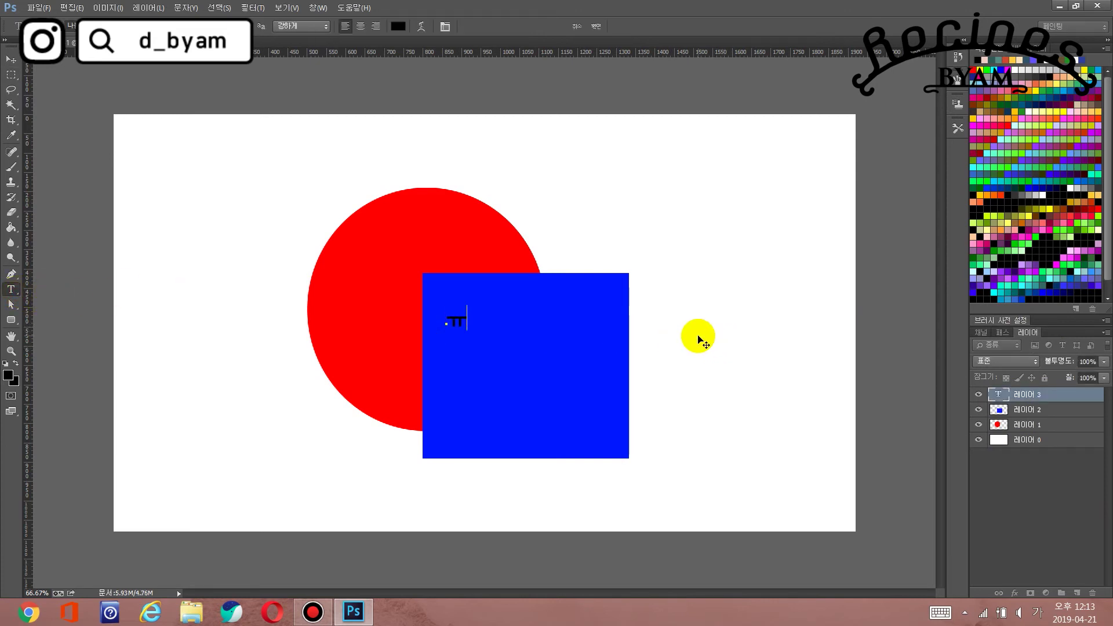
pyautogui.write('YAM')
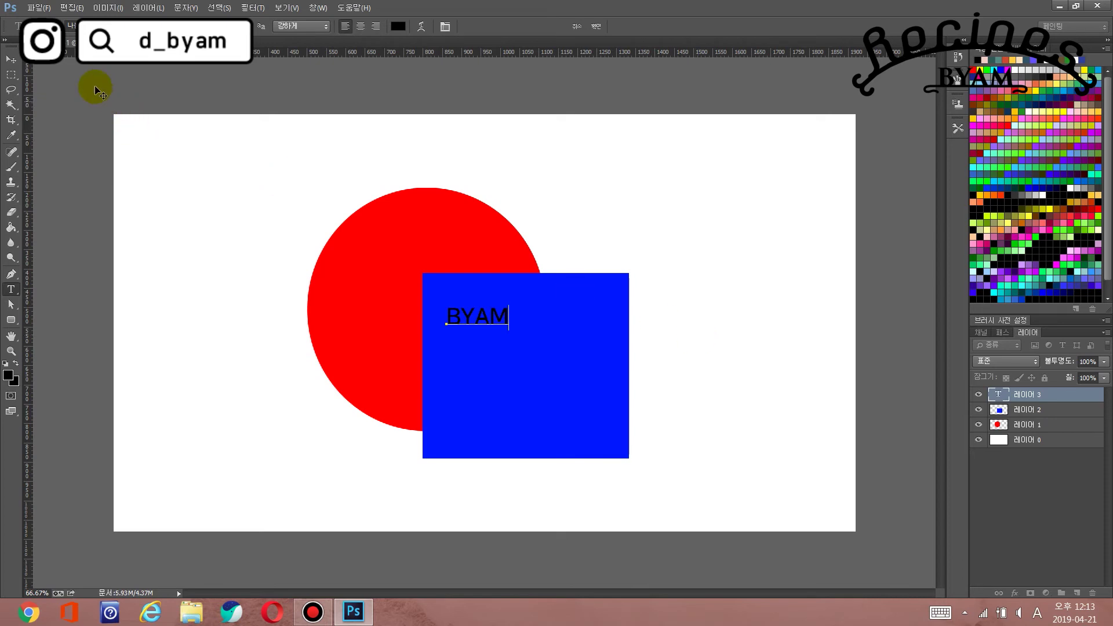
pyautogui.click(19, 63)
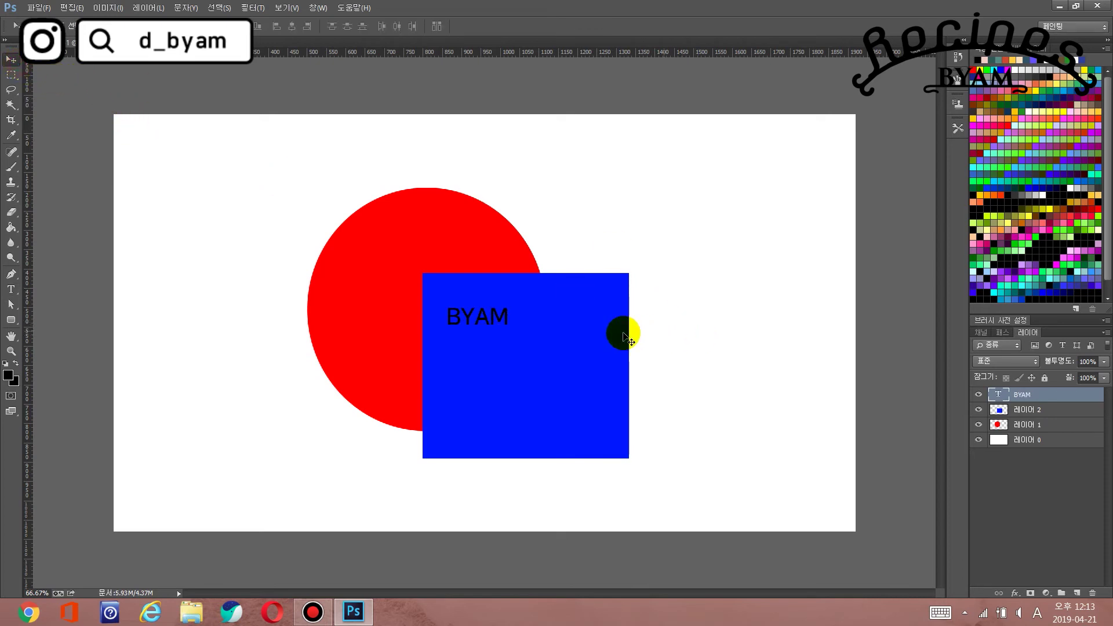
pyautogui.click(482, 323)
pyautogui.press('t')
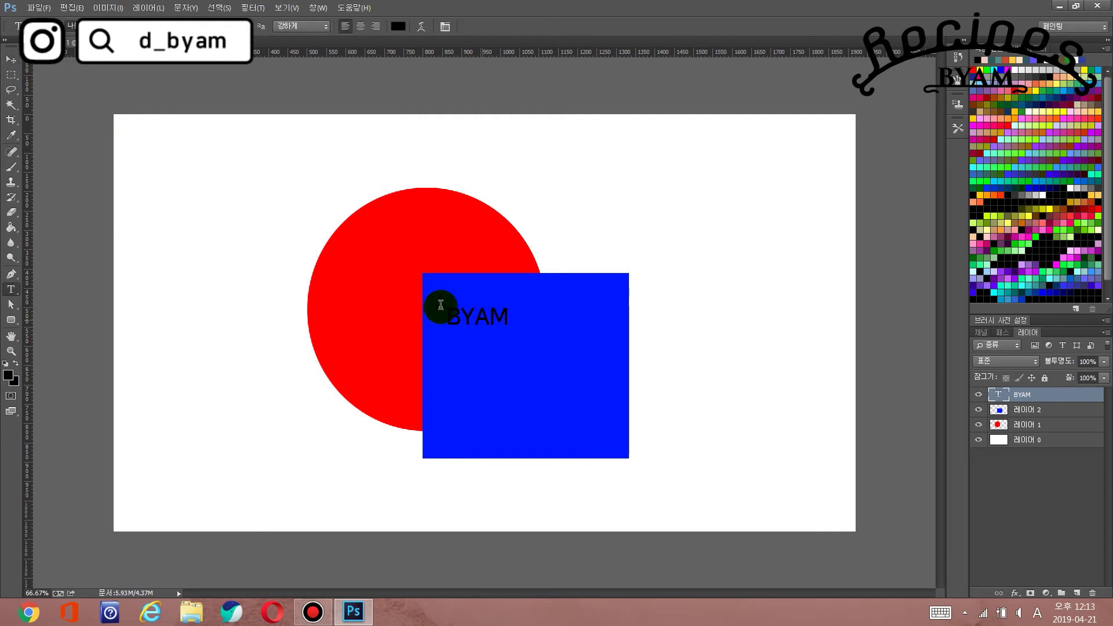
pyautogui.click(7, 60)
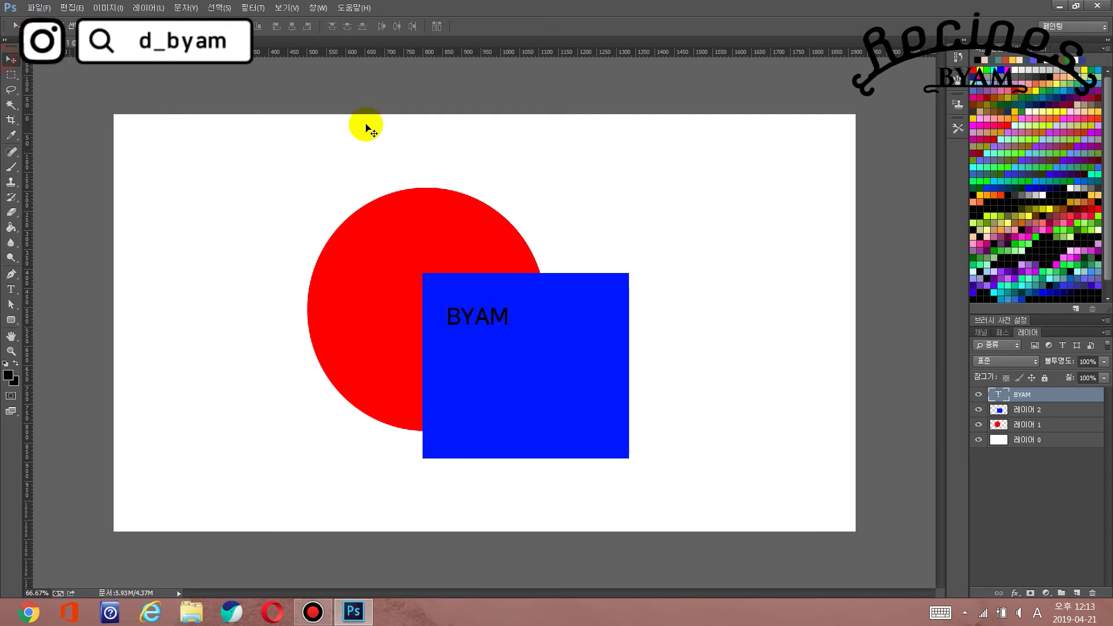
pyautogui.click(556, 323)
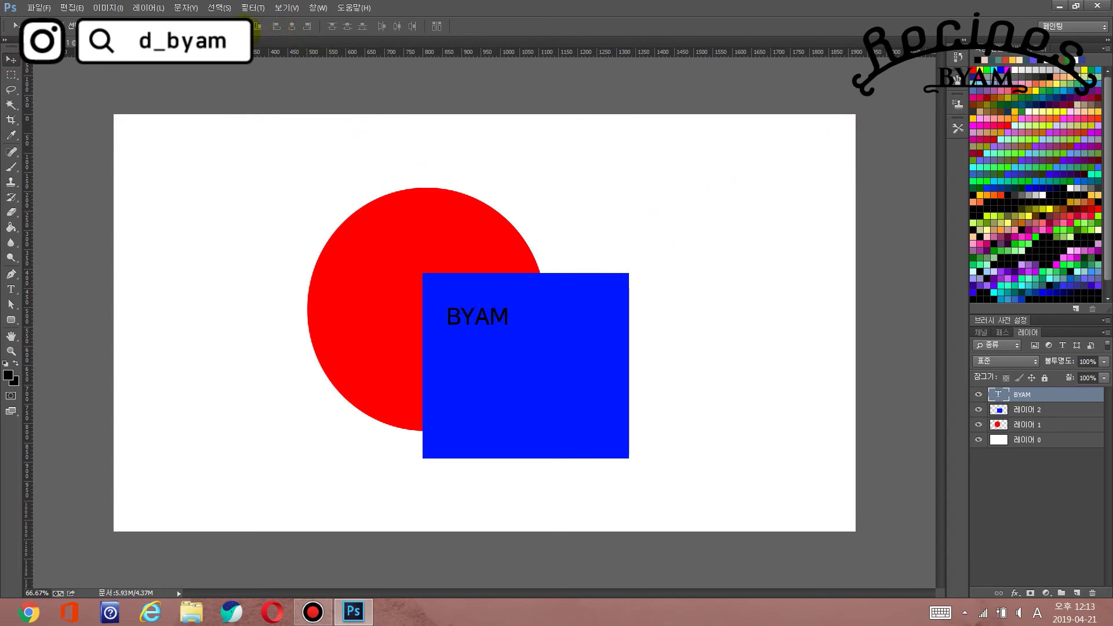
pyautogui.click(199, 10)
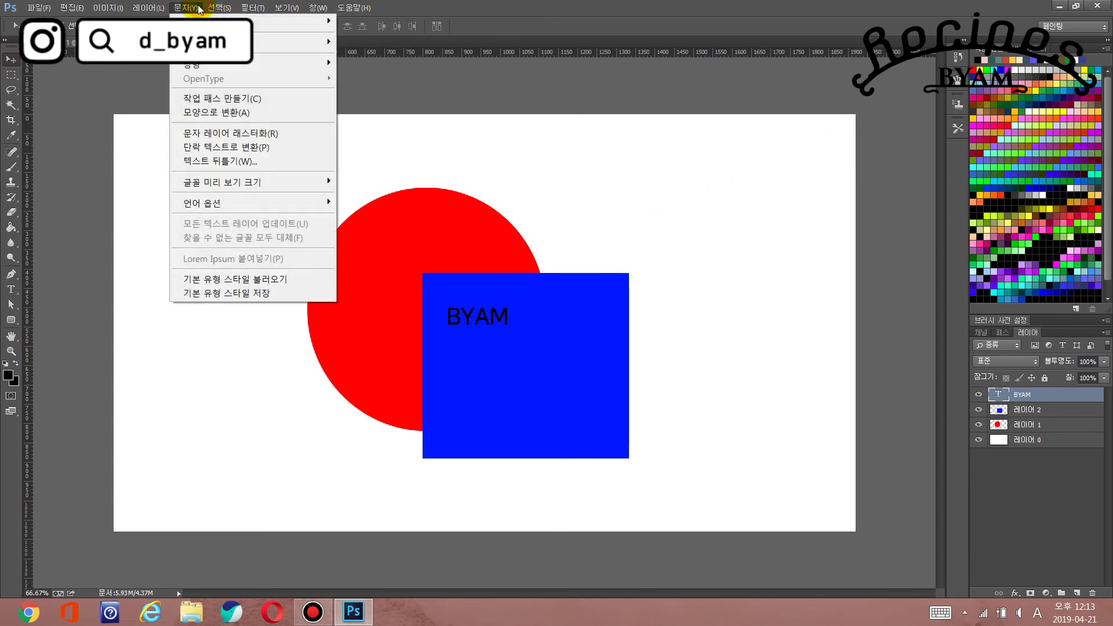
pyautogui.moveTo(252, 21)
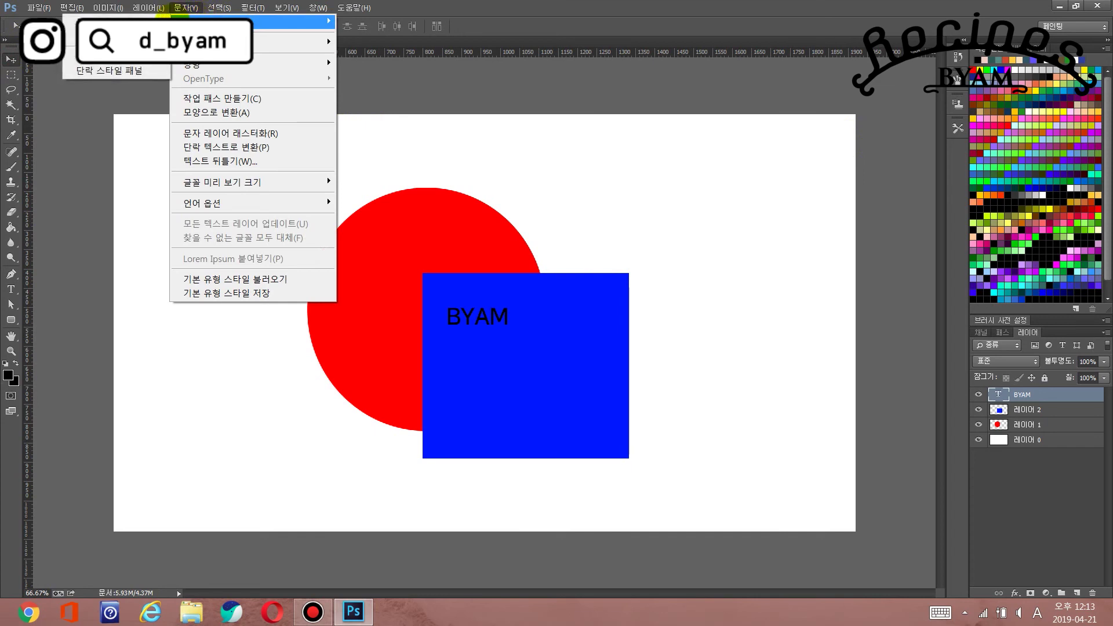
# Step: Try an English font and then Dynalight on the BYAM text in the Character panel
pyautogui.click(165, 22)
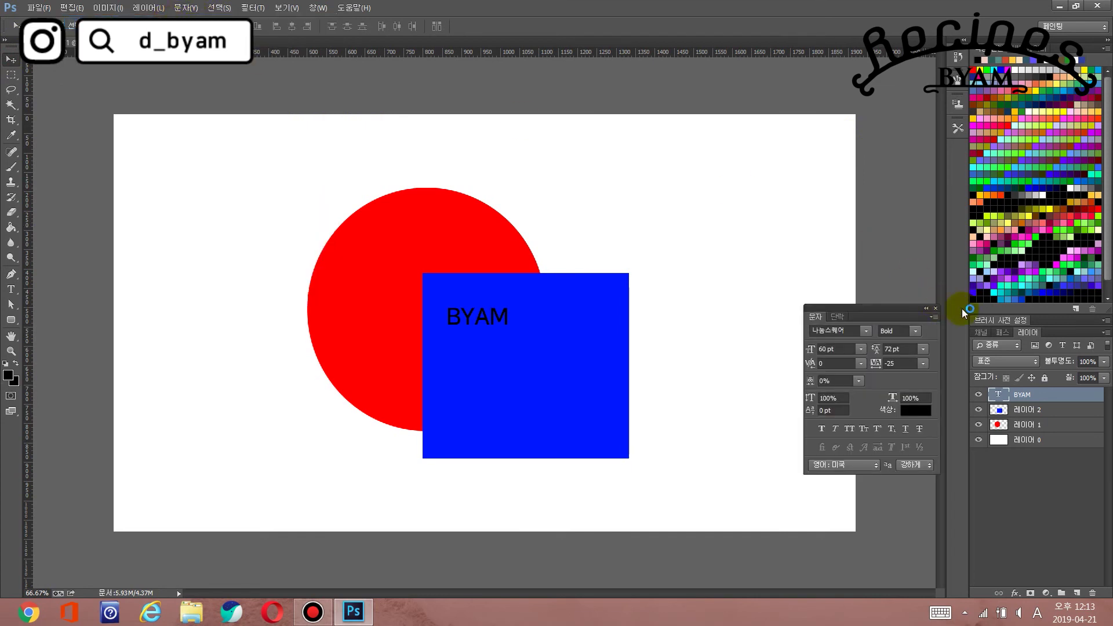
pyautogui.click(868, 330)
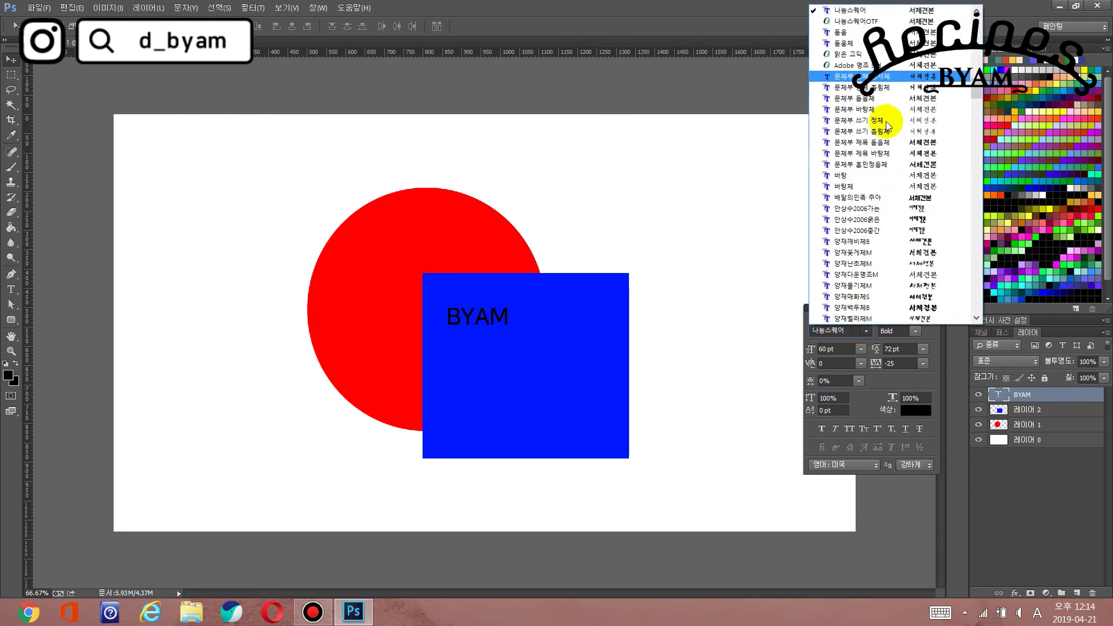
pyautogui.scroll(-10, 904, 264)
pyautogui.click(928, 274)
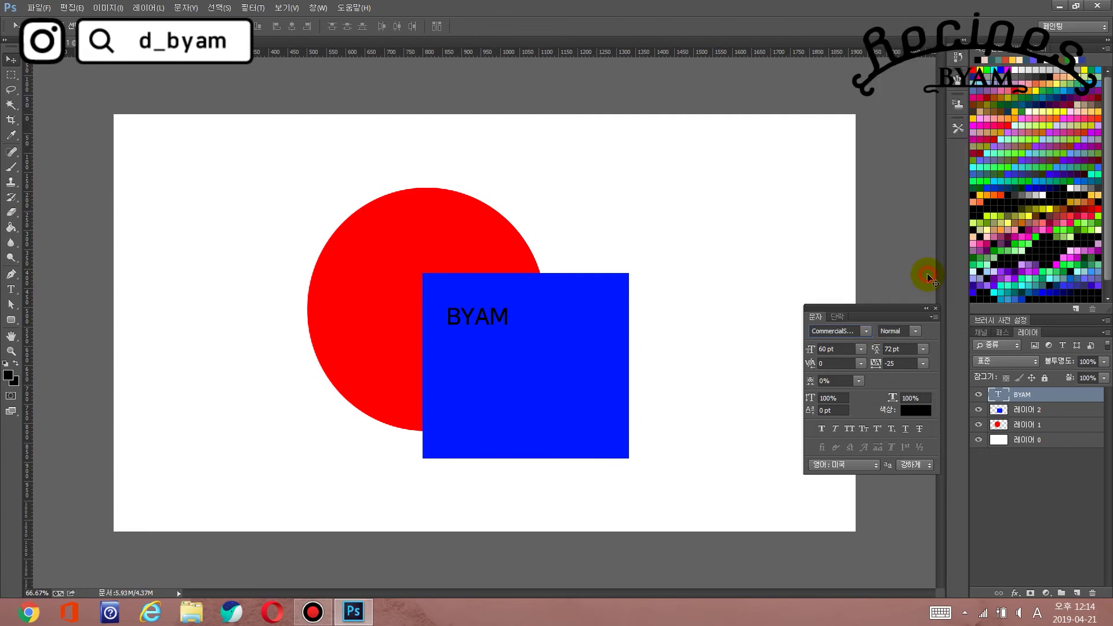
pyautogui.click(868, 331)
pyautogui.click(944, 226)
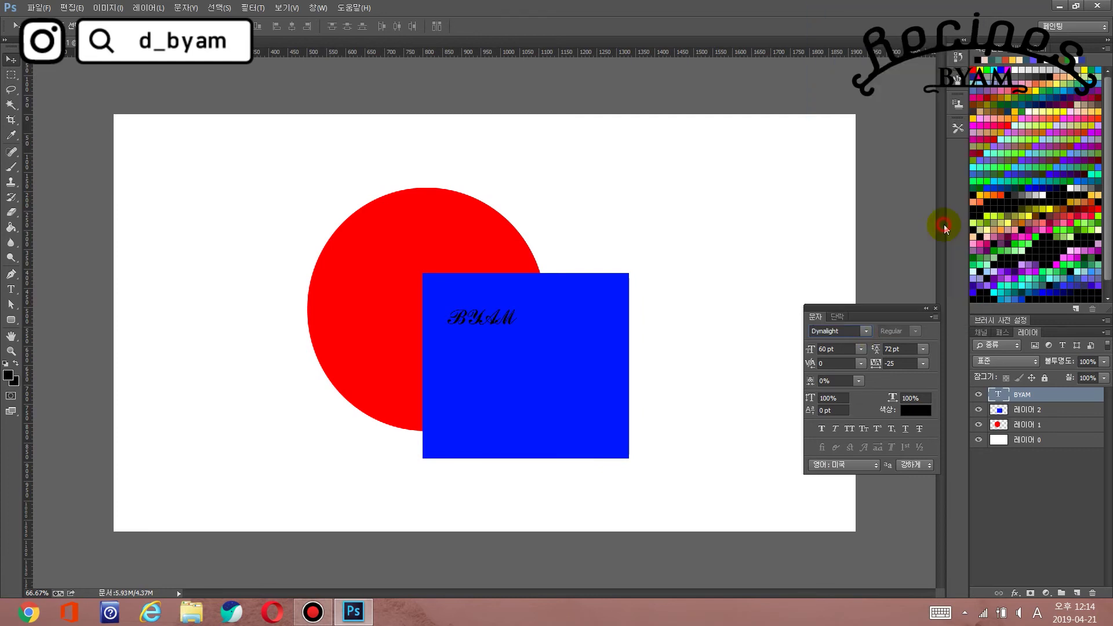
# Step: Change the BYAM text's font to Lithos Pro
pyautogui.click(866, 331)
pyautogui.scroll(-5, 902, 267)
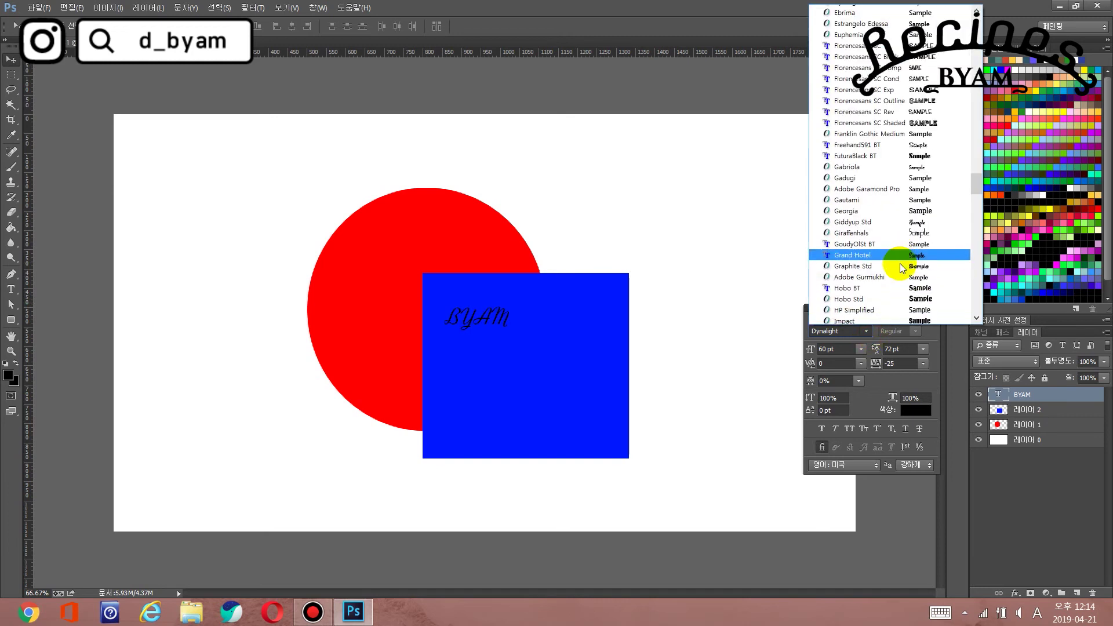
pyautogui.scroll(-1, 901, 268)
pyautogui.scroll(-1, 902, 268)
pyautogui.scroll(-2, 901, 267)
pyautogui.scroll(-1, 901, 268)
pyautogui.scroll(-1, 900, 263)
pyautogui.scroll(-1, 912, 233)
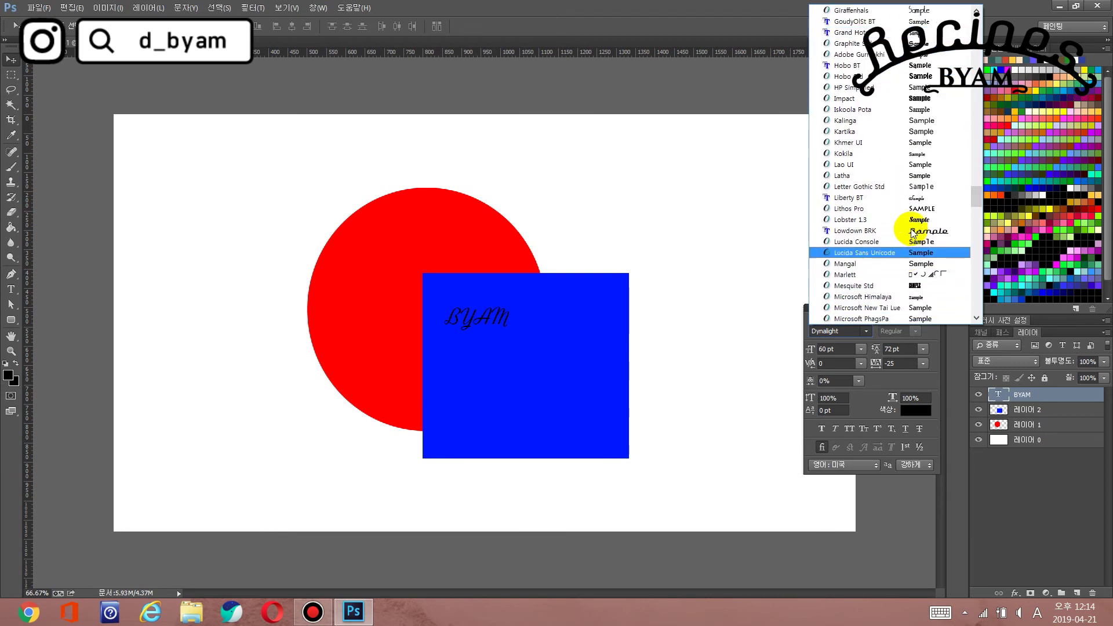
pyautogui.click(911, 210)
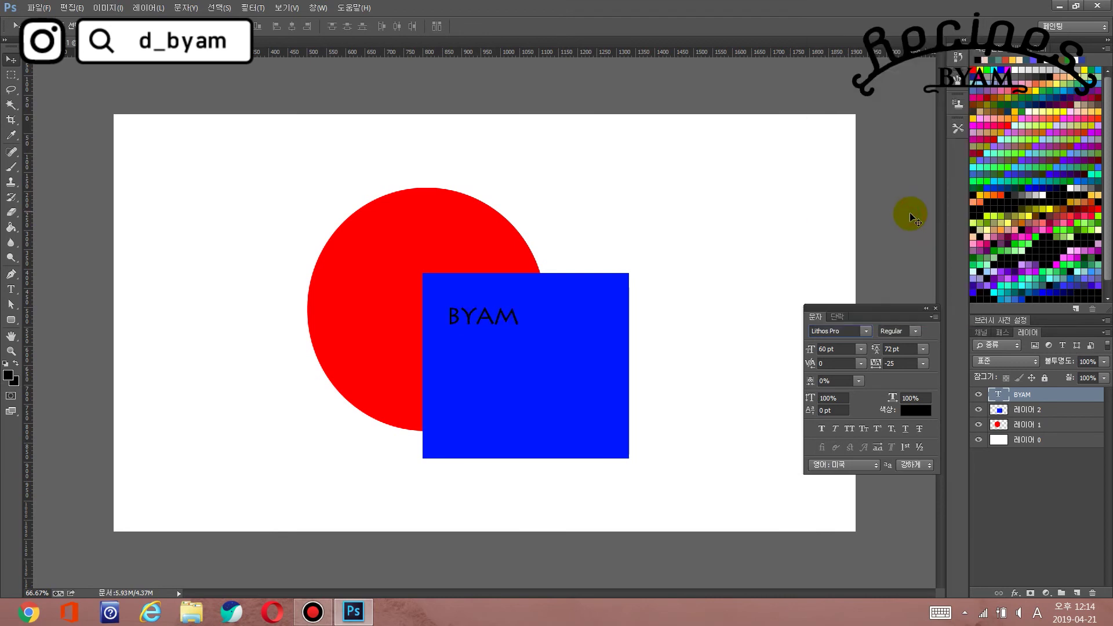
pyautogui.click(861, 349)
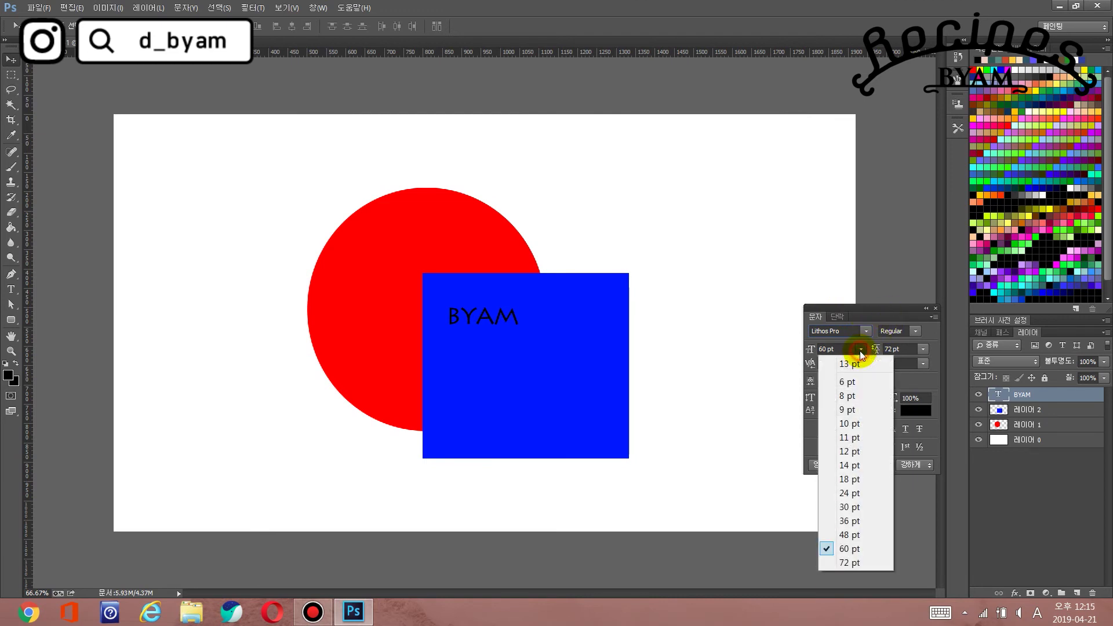
# Step: Enlarge BYAM to 72 pt, then to a custom 180 pt
pyautogui.click(849, 563)
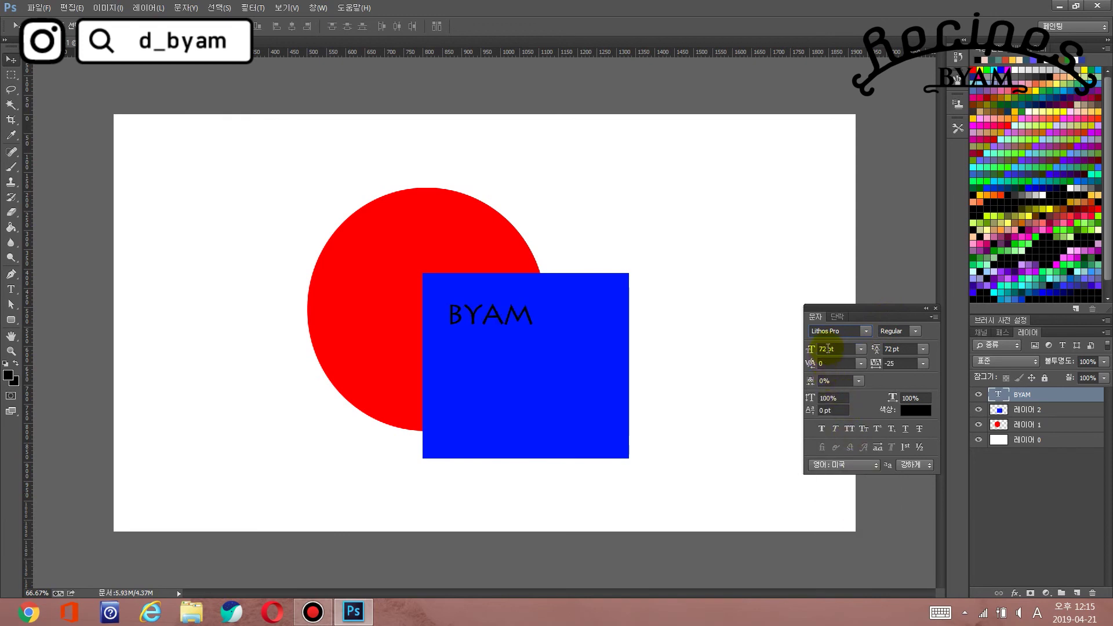
pyautogui.click(860, 350)
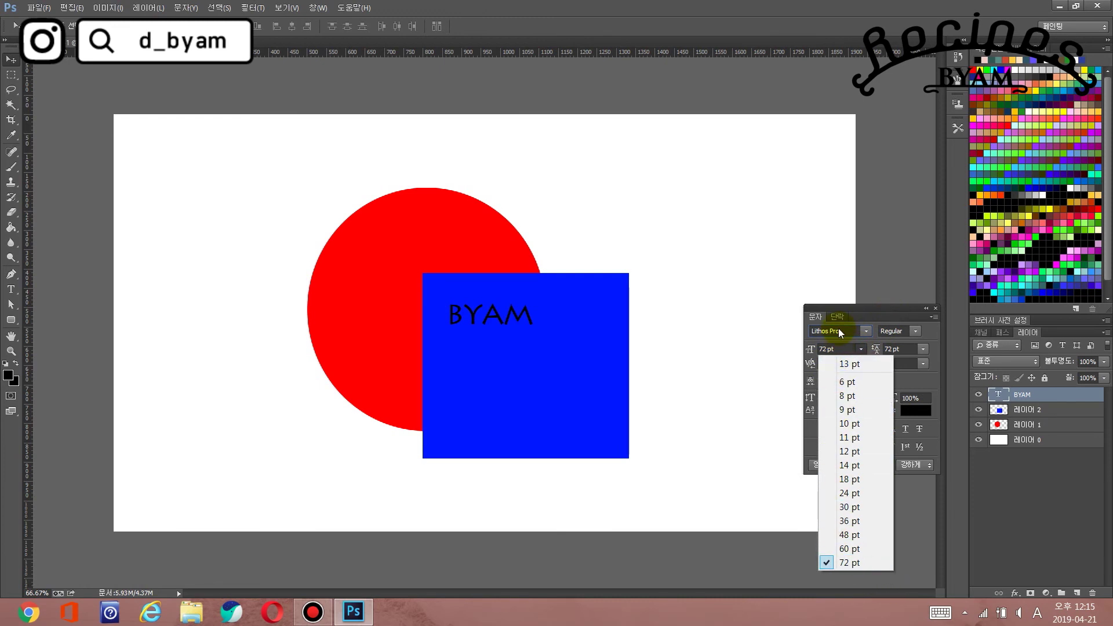
pyautogui.click(840, 349)
pyautogui.write('180')
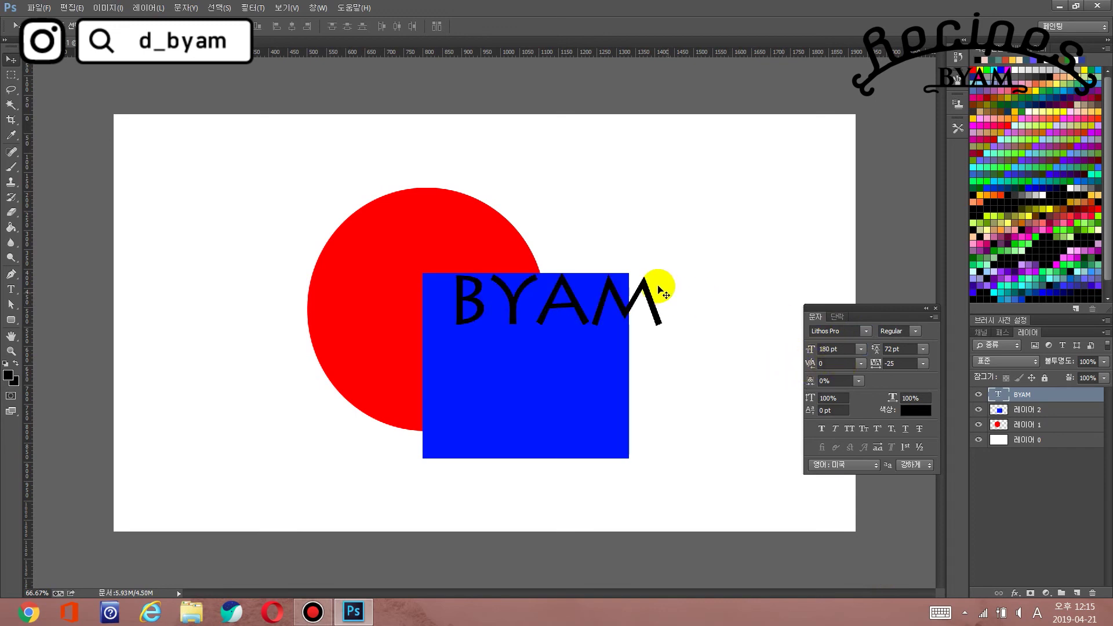
# Step: Tighten BYAM's tracking to -75, then reset it to 0
pyautogui.click(923, 363)
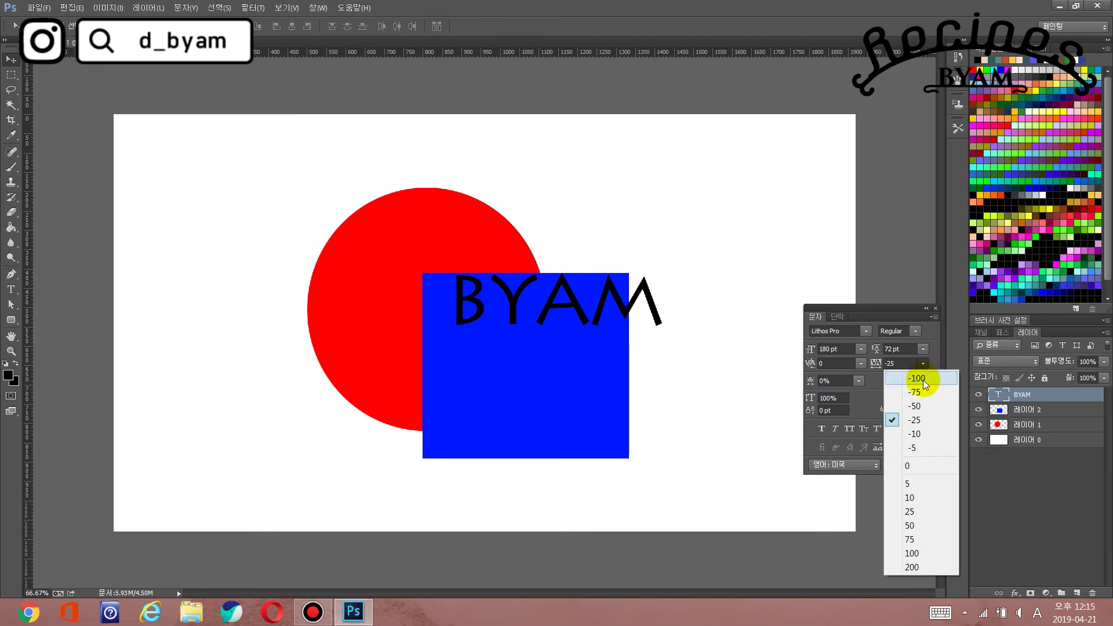
pyautogui.click(924, 390)
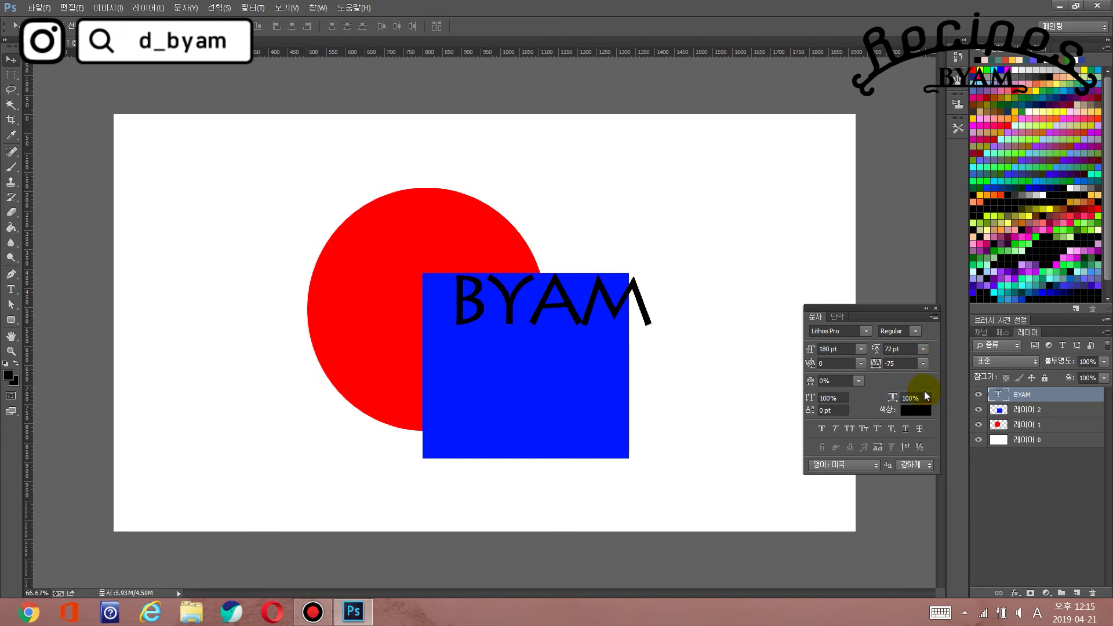
pyautogui.click(924, 368)
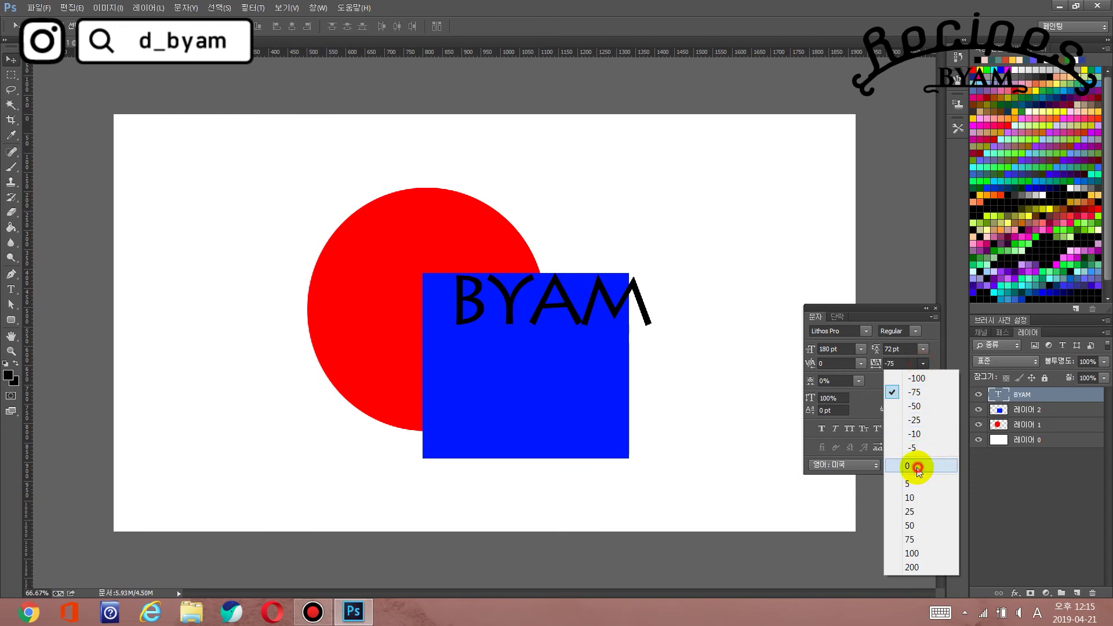
pyautogui.click(918, 468)
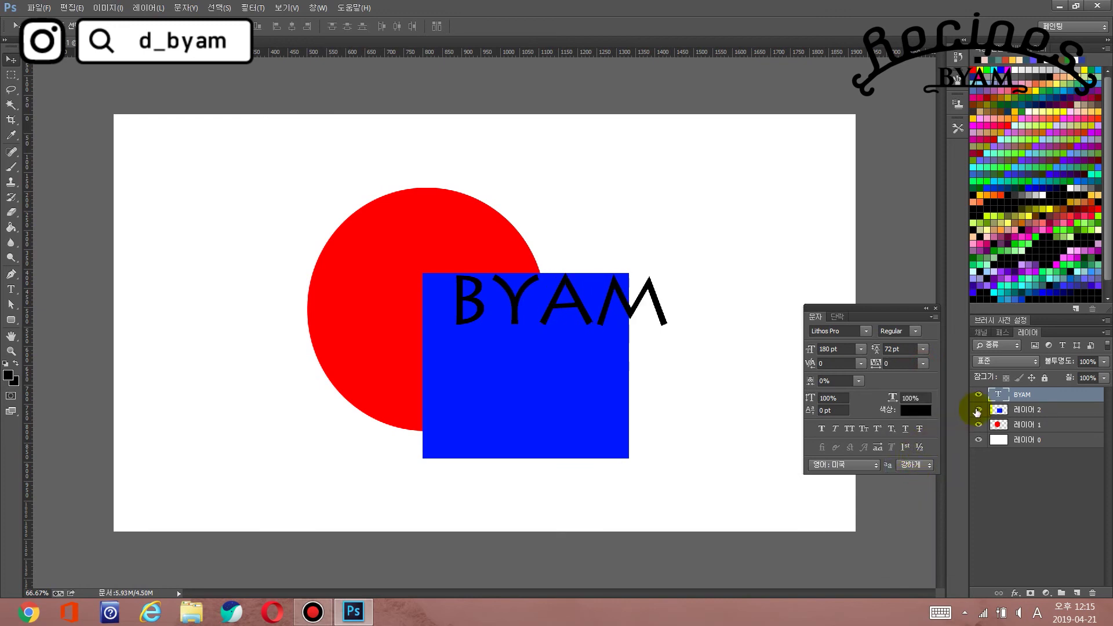
# Step: Make the BYAM text colour white (ffffff)
pyautogui.click(917, 413)
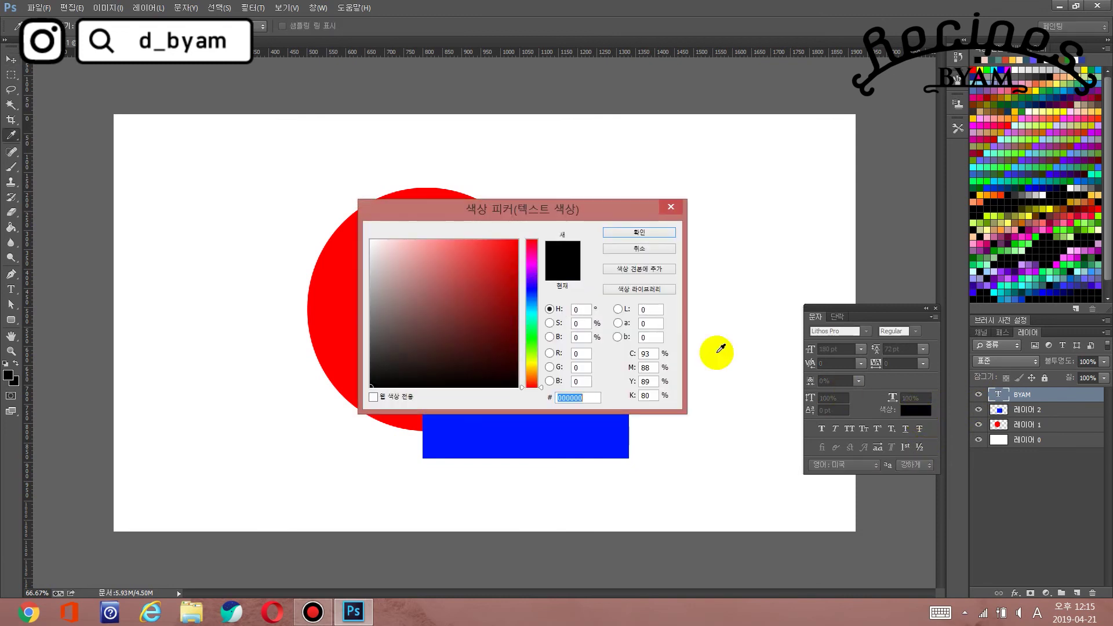
pyautogui.moveTo(425, 310); pyautogui.dragTo(372, 241)
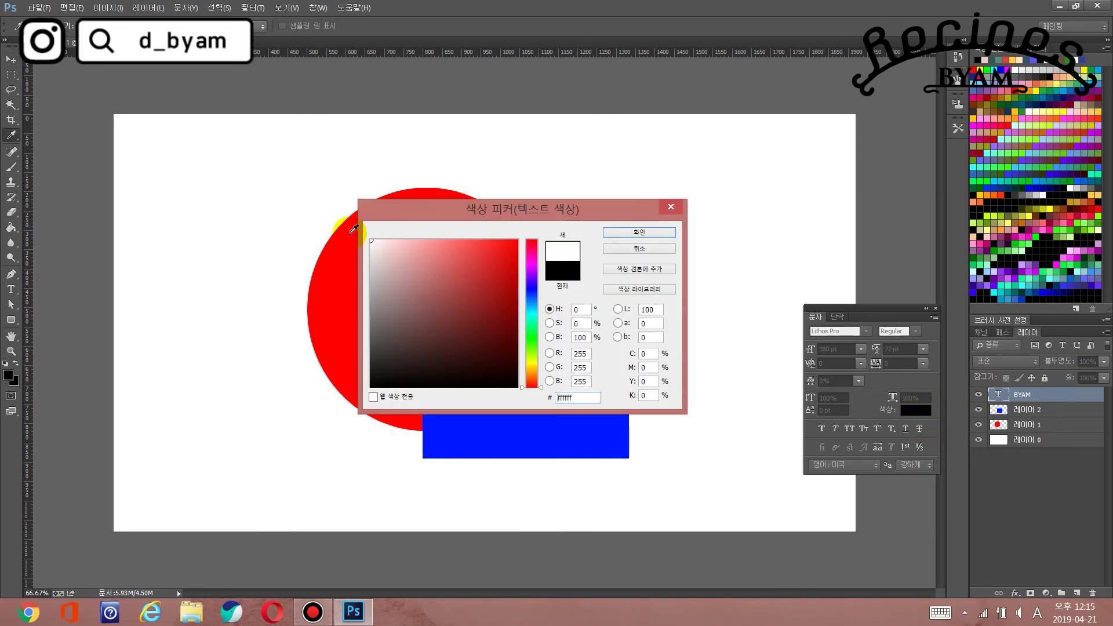
pyautogui.click(648, 232)
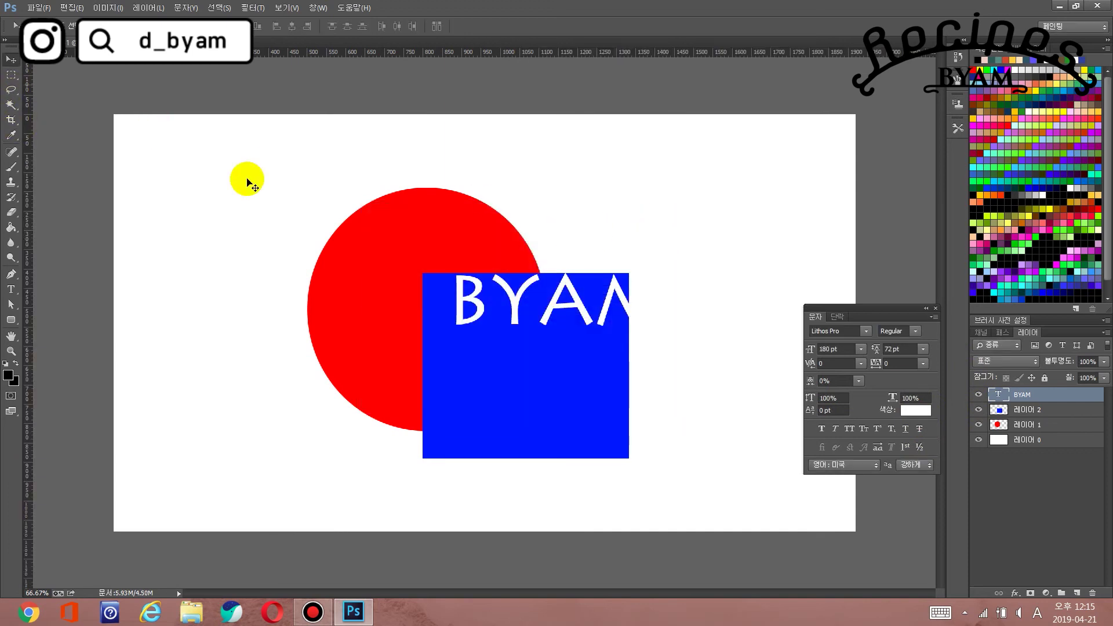
# Step: Move BYAM left so it spans both the red circle and blue square
pyautogui.click(520, 308)
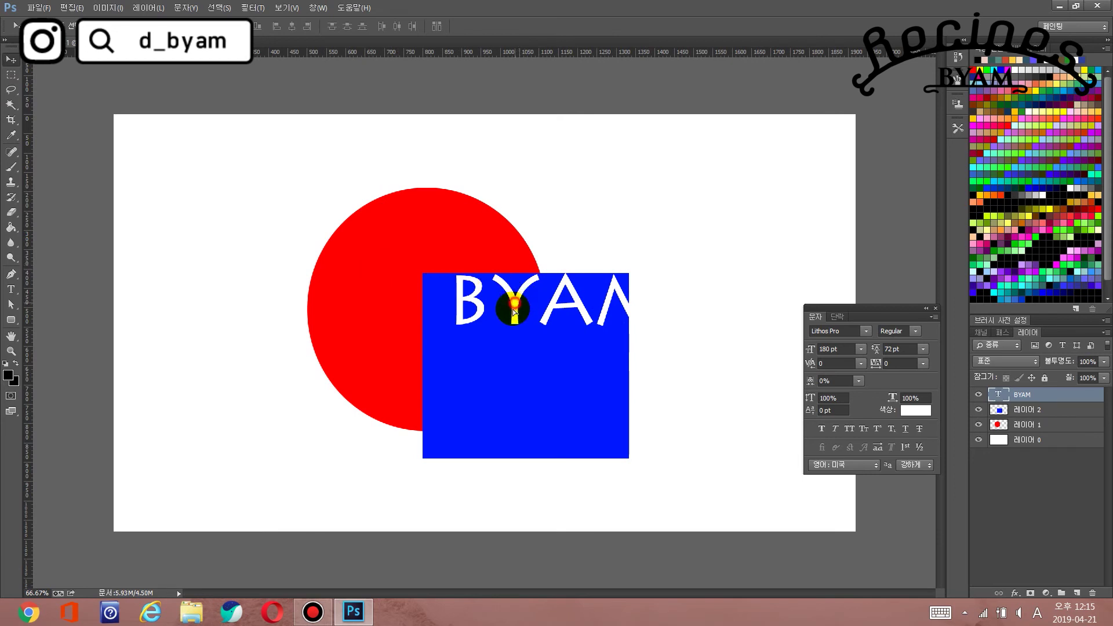
pyautogui.moveTo(520, 308); pyautogui.dragTo(498, 323)
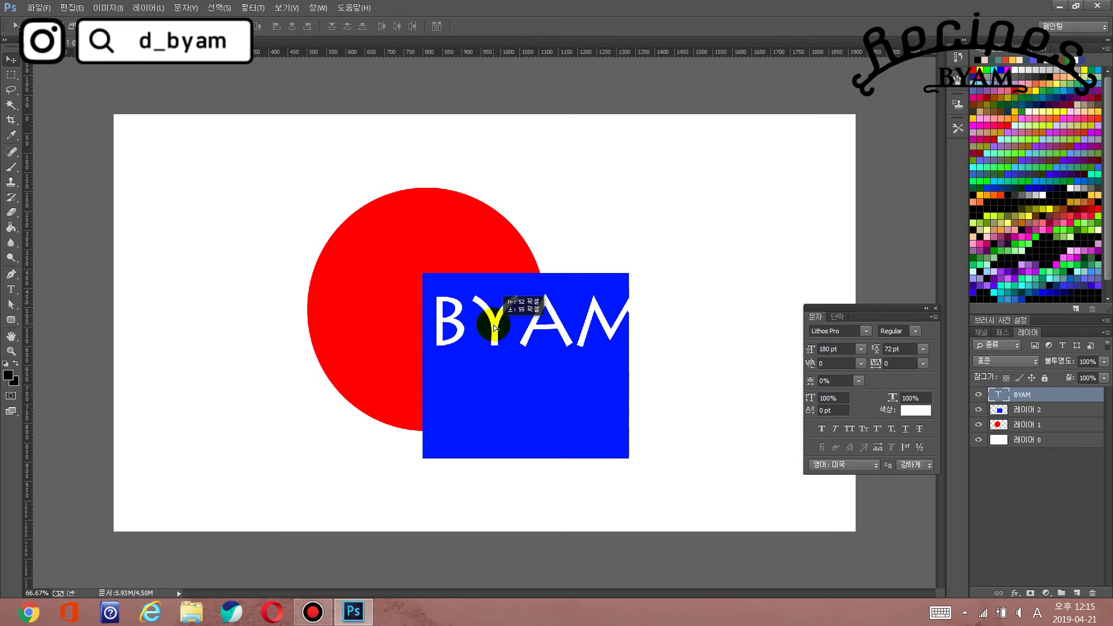
pyautogui.moveTo(499, 323); pyautogui.dragTo(434, 326)
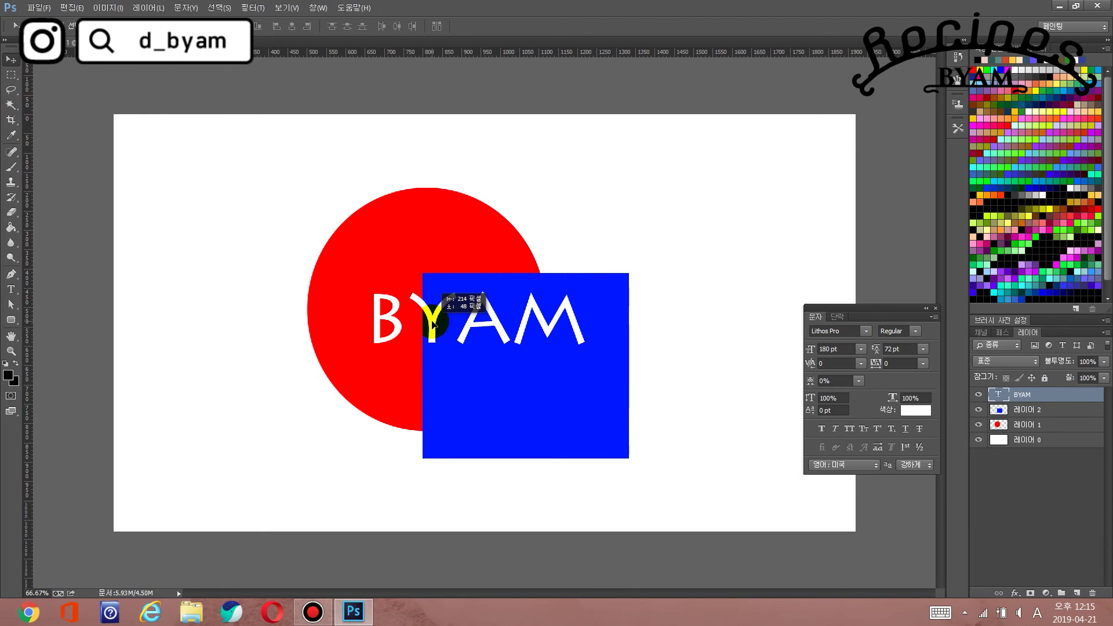
pyautogui.moveTo(434, 326); pyautogui.dragTo(434, 331)
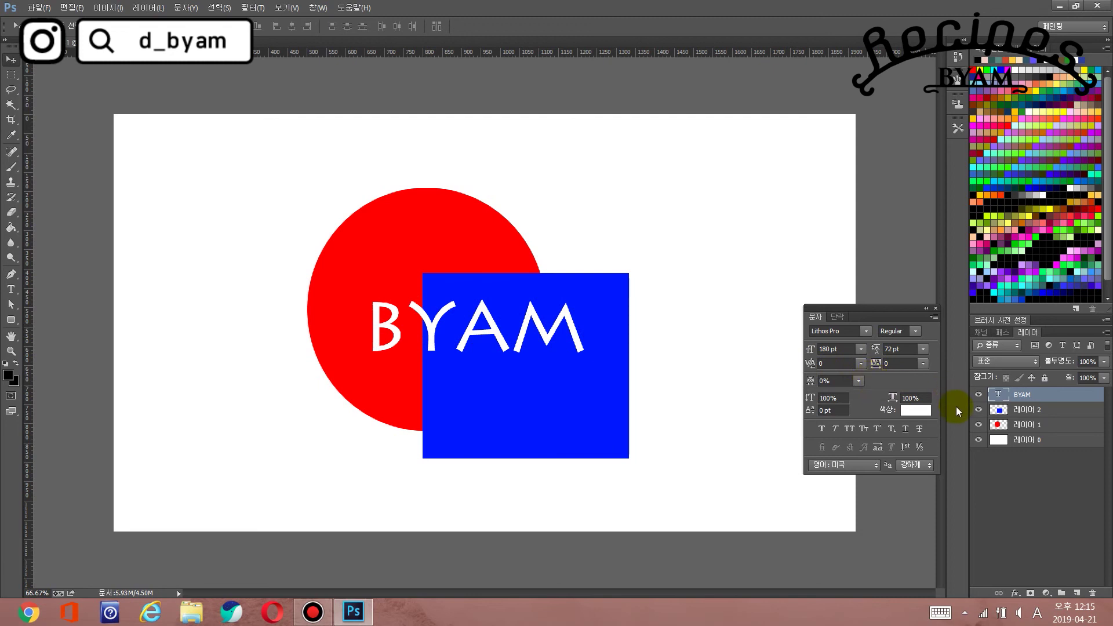
pyautogui.click(837, 319)
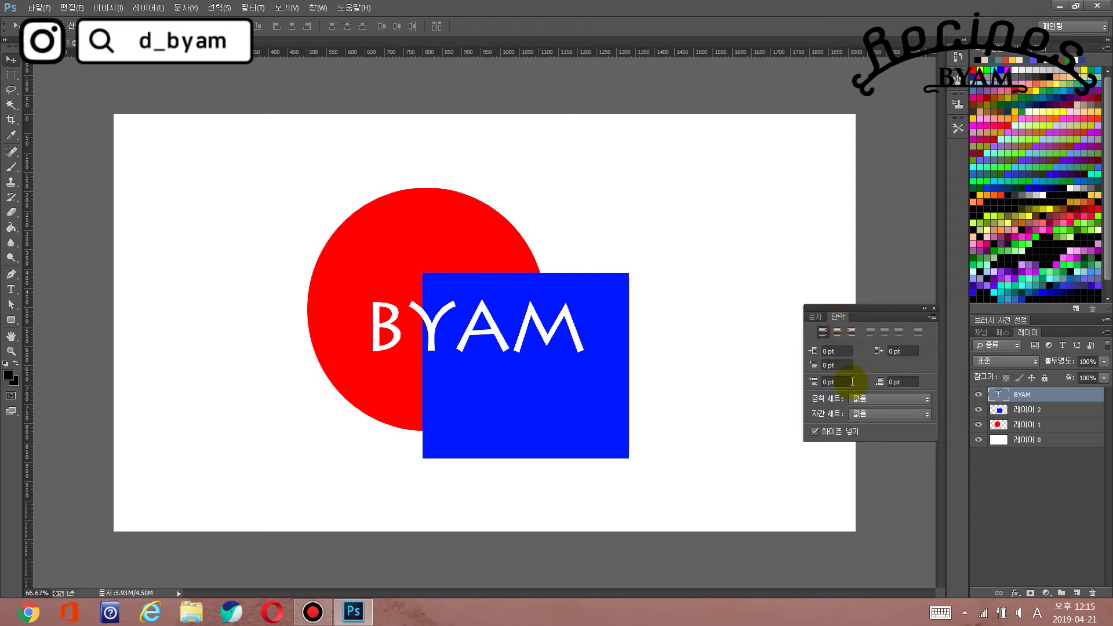
# Step: Try center and right alignment on BYAM, then return it to left alignment
pyautogui.click(837, 333)
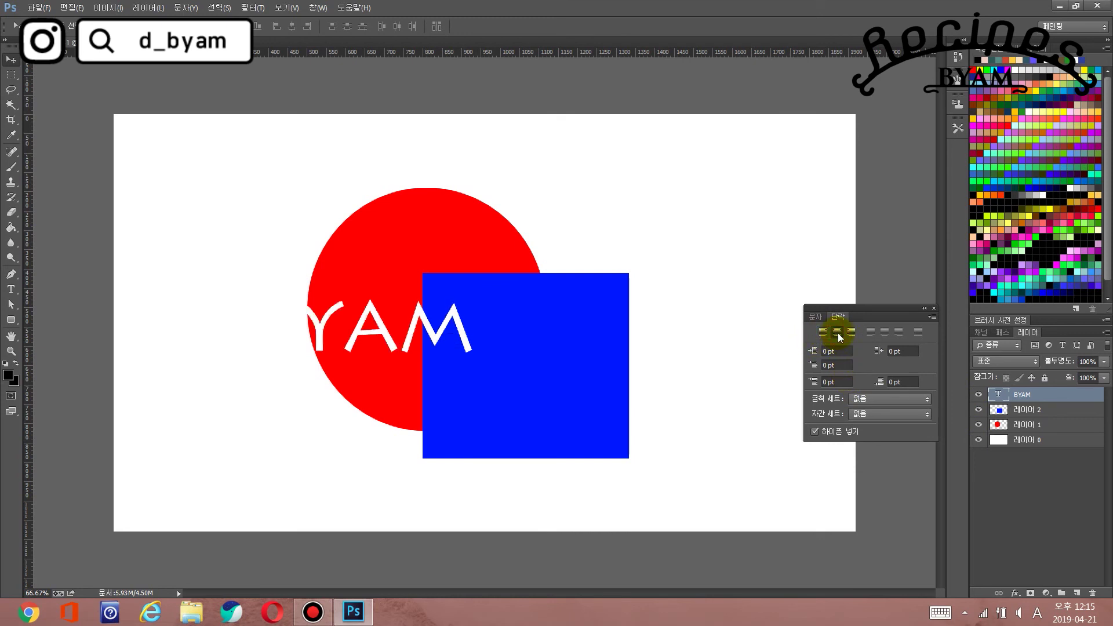
pyautogui.click(851, 334)
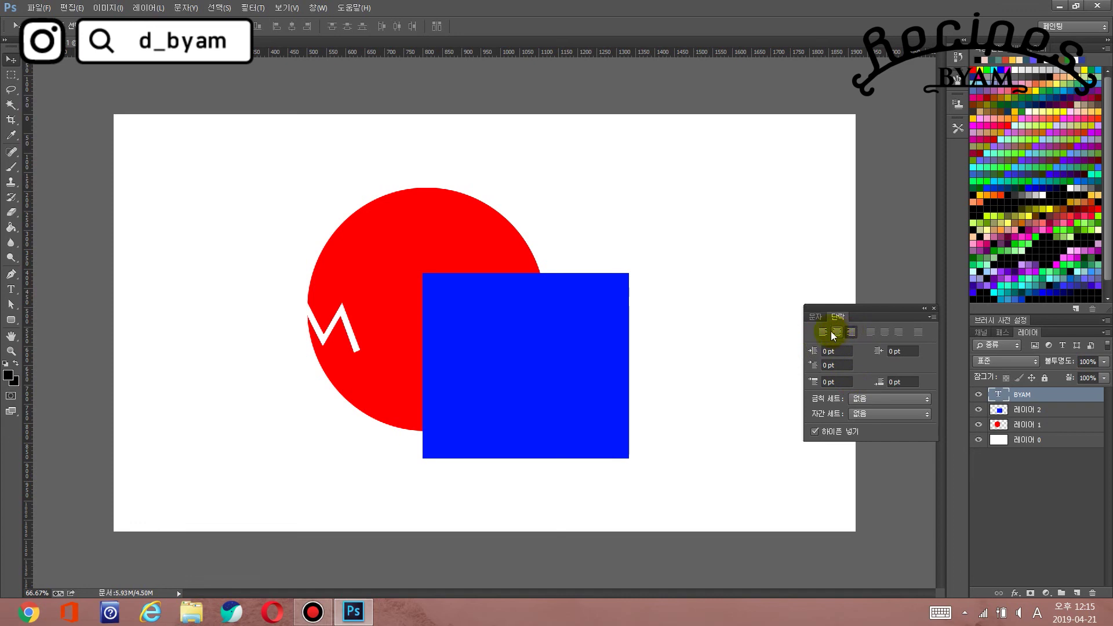
pyautogui.click(824, 332)
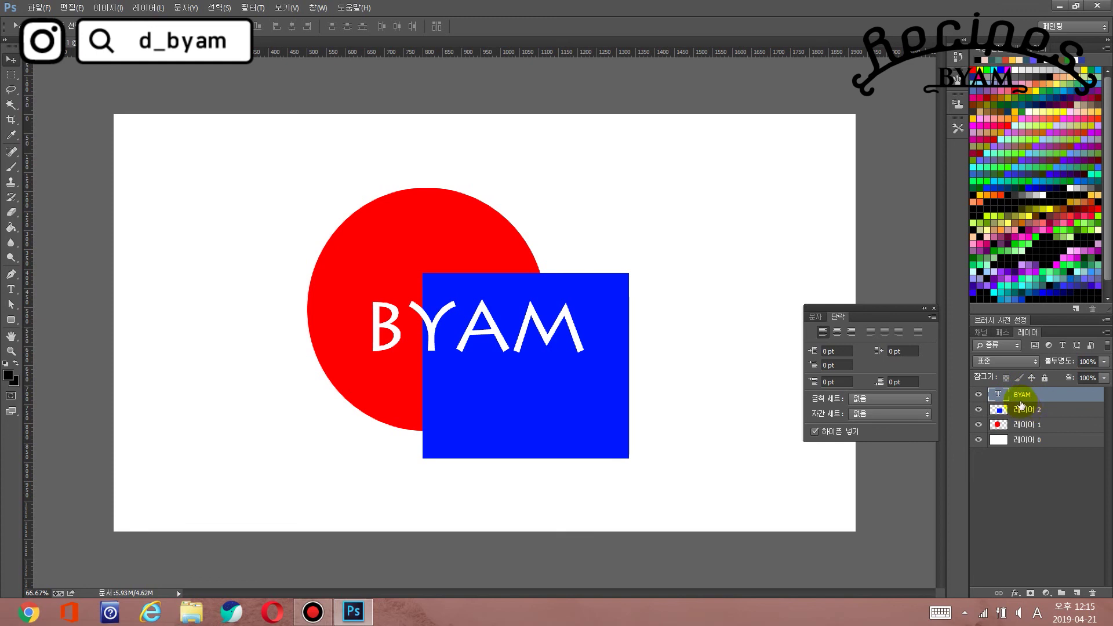
# Step: Close the Character/Paragraph panel and nudge BYAM slightly lower
pyautogui.click(933, 308)
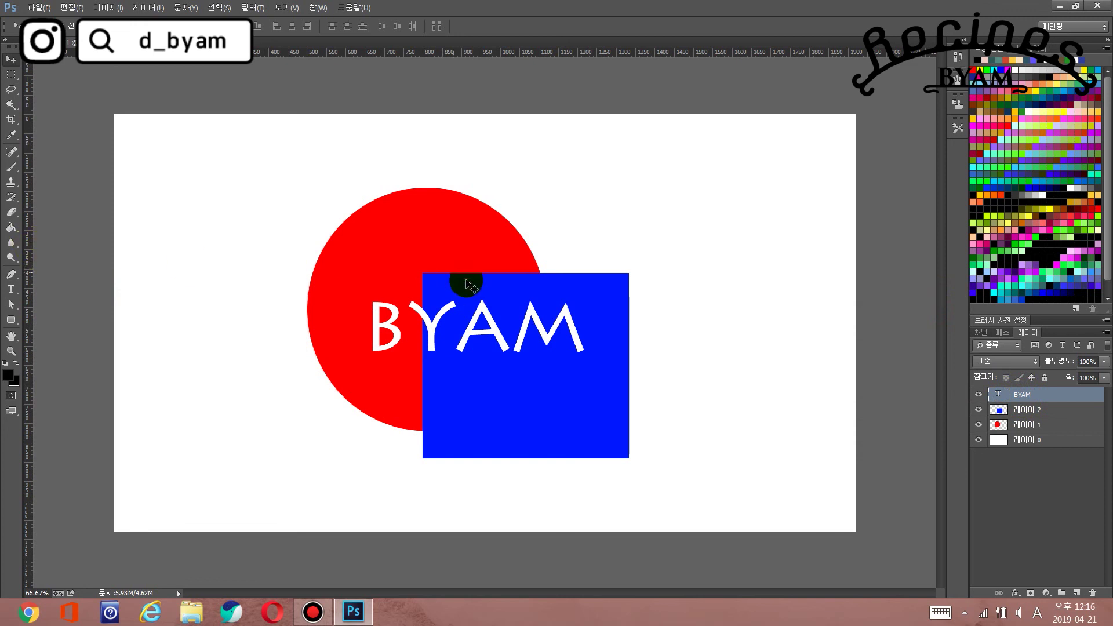
pyautogui.moveTo(543, 332); pyautogui.dragTo(544, 341)
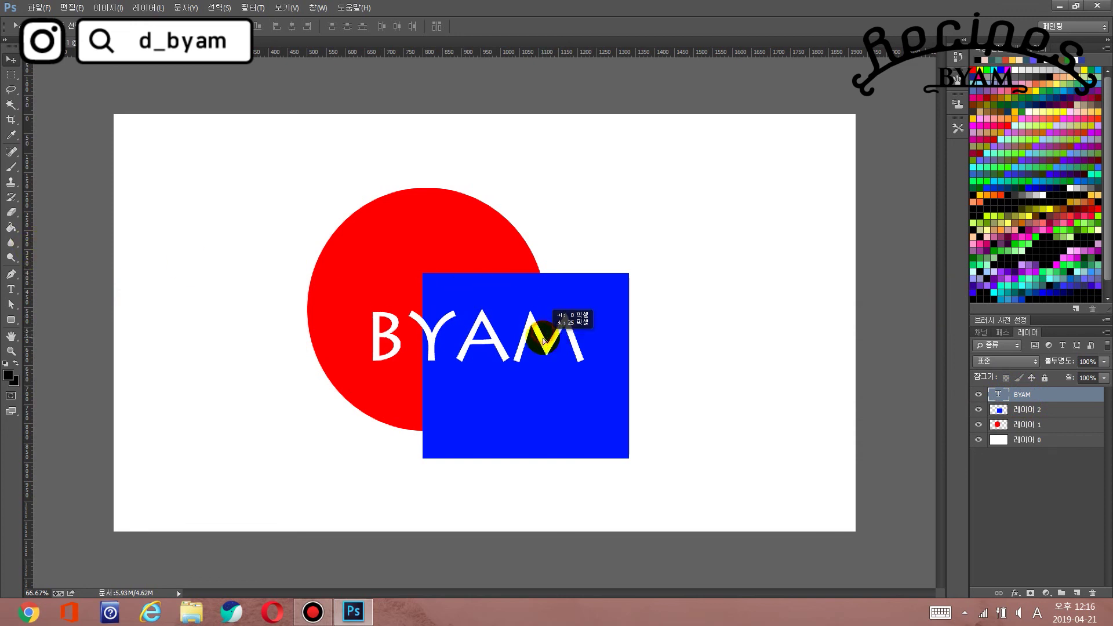